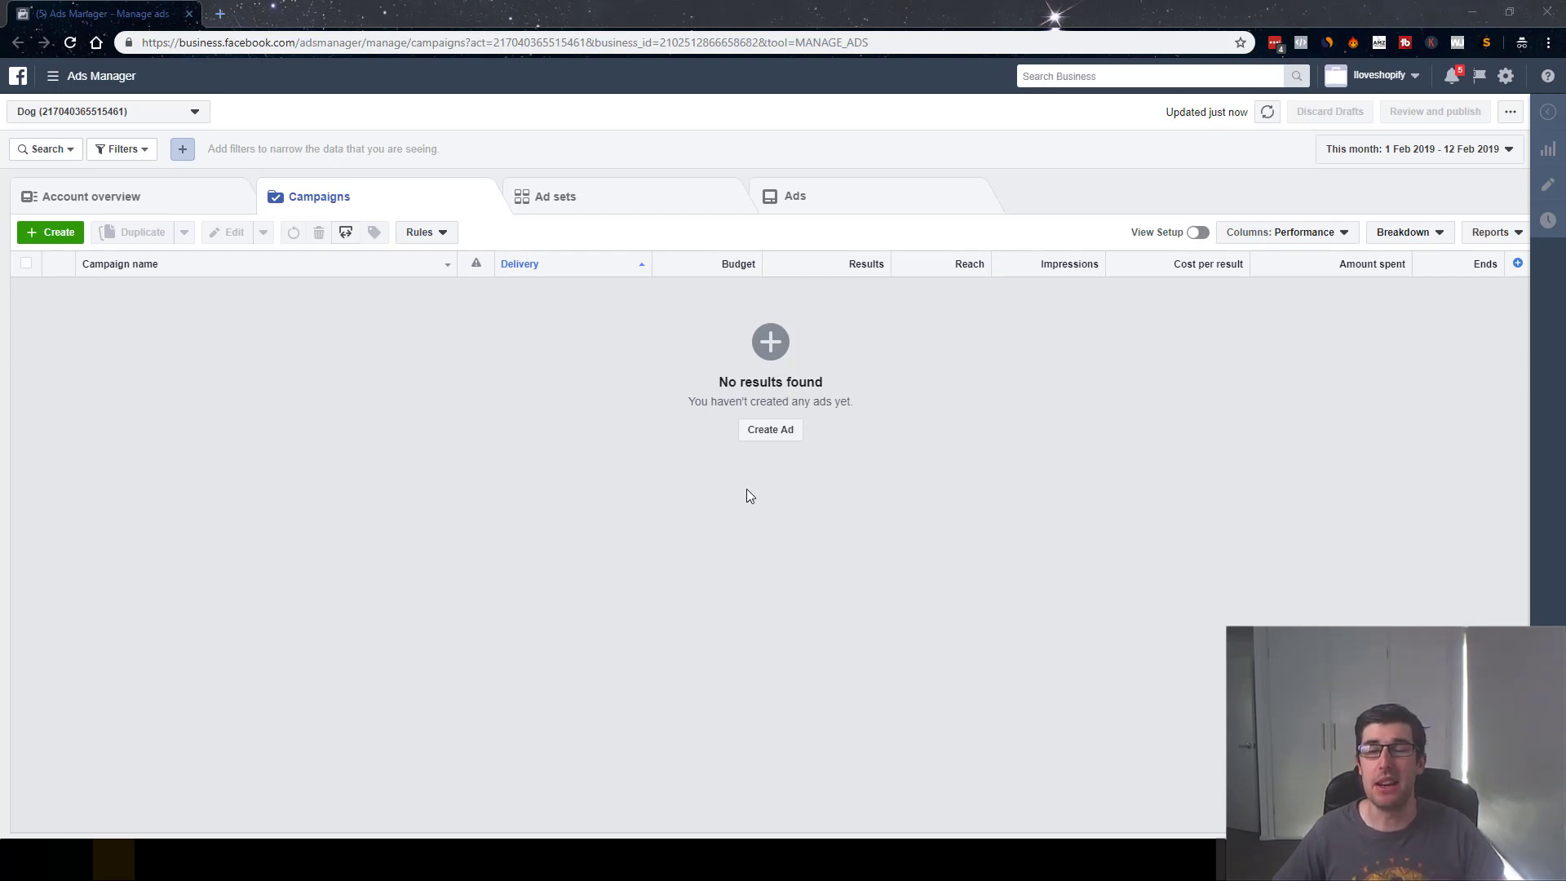
Start a new ad via Create Ad and choose to build a new campaign, showing the objectives
left_click(772, 436)
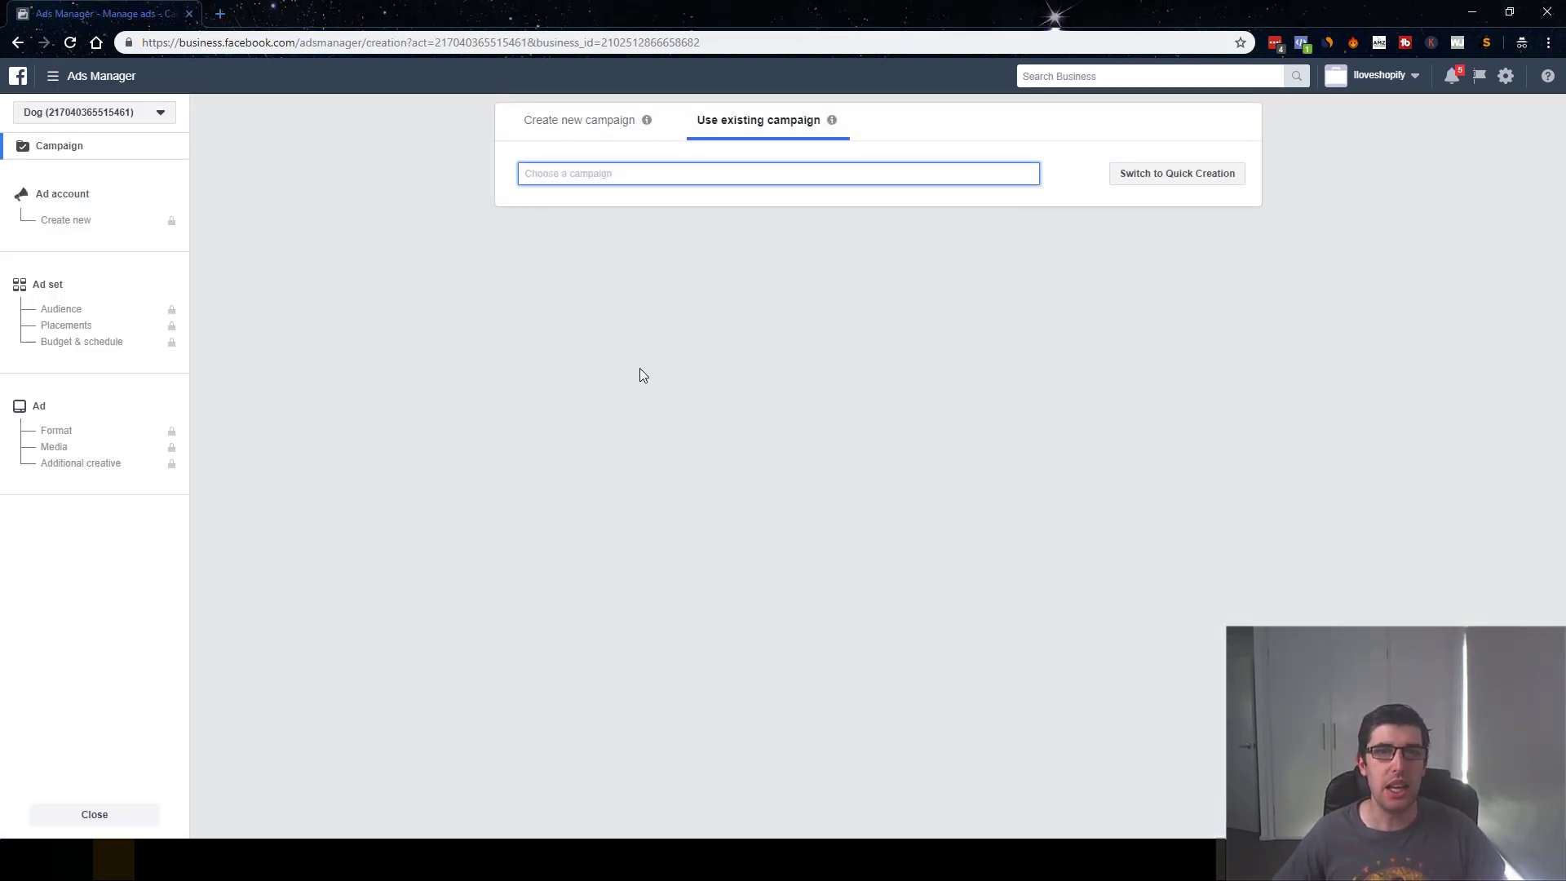
left_click(581, 139)
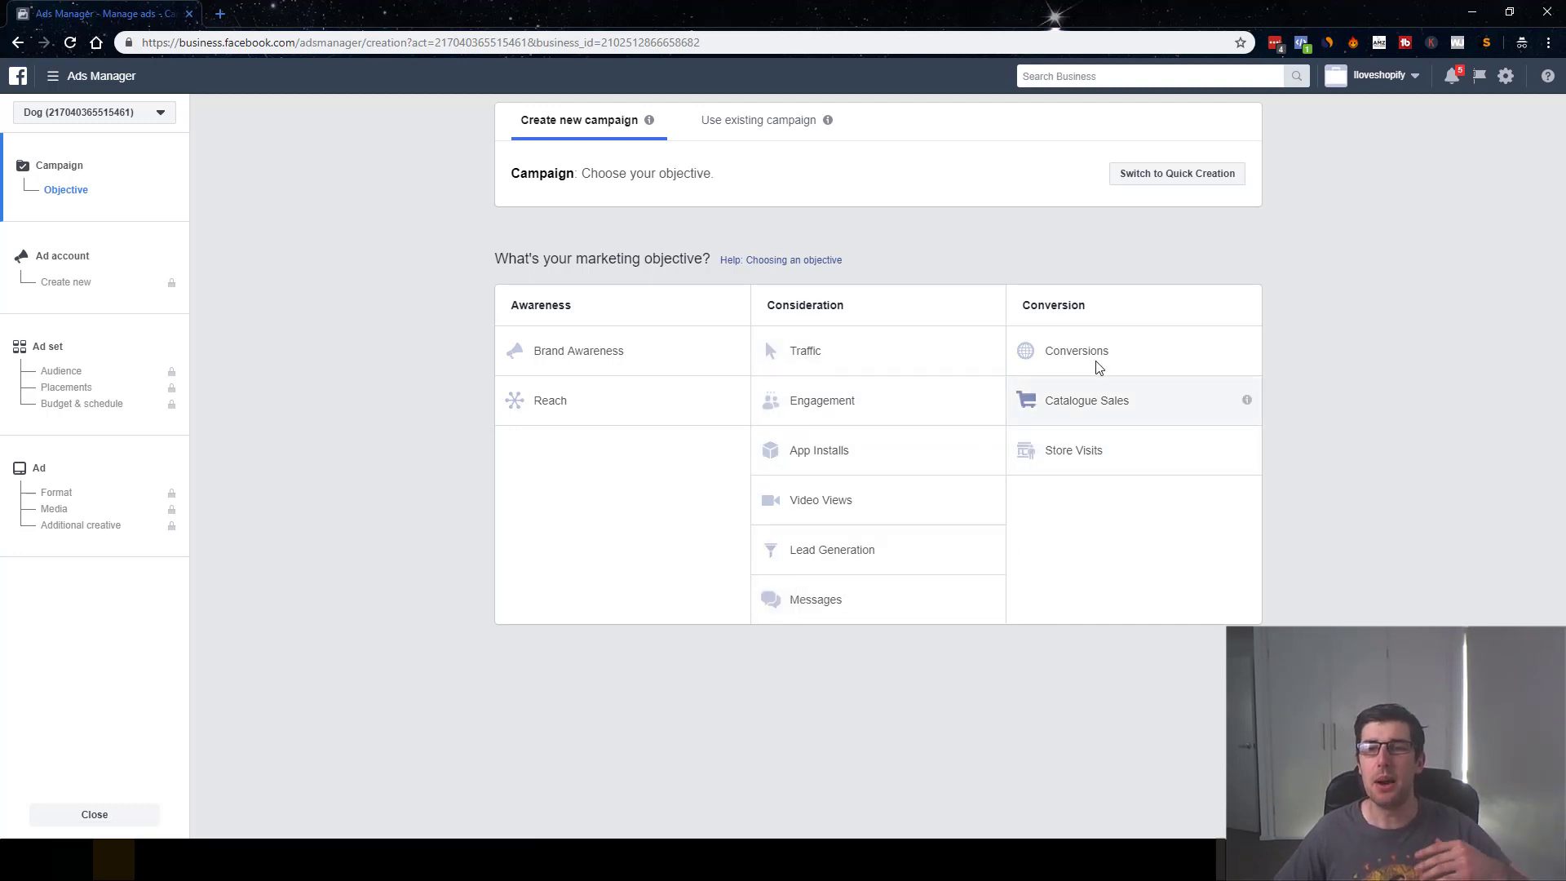
mouse_move(1251, 356)
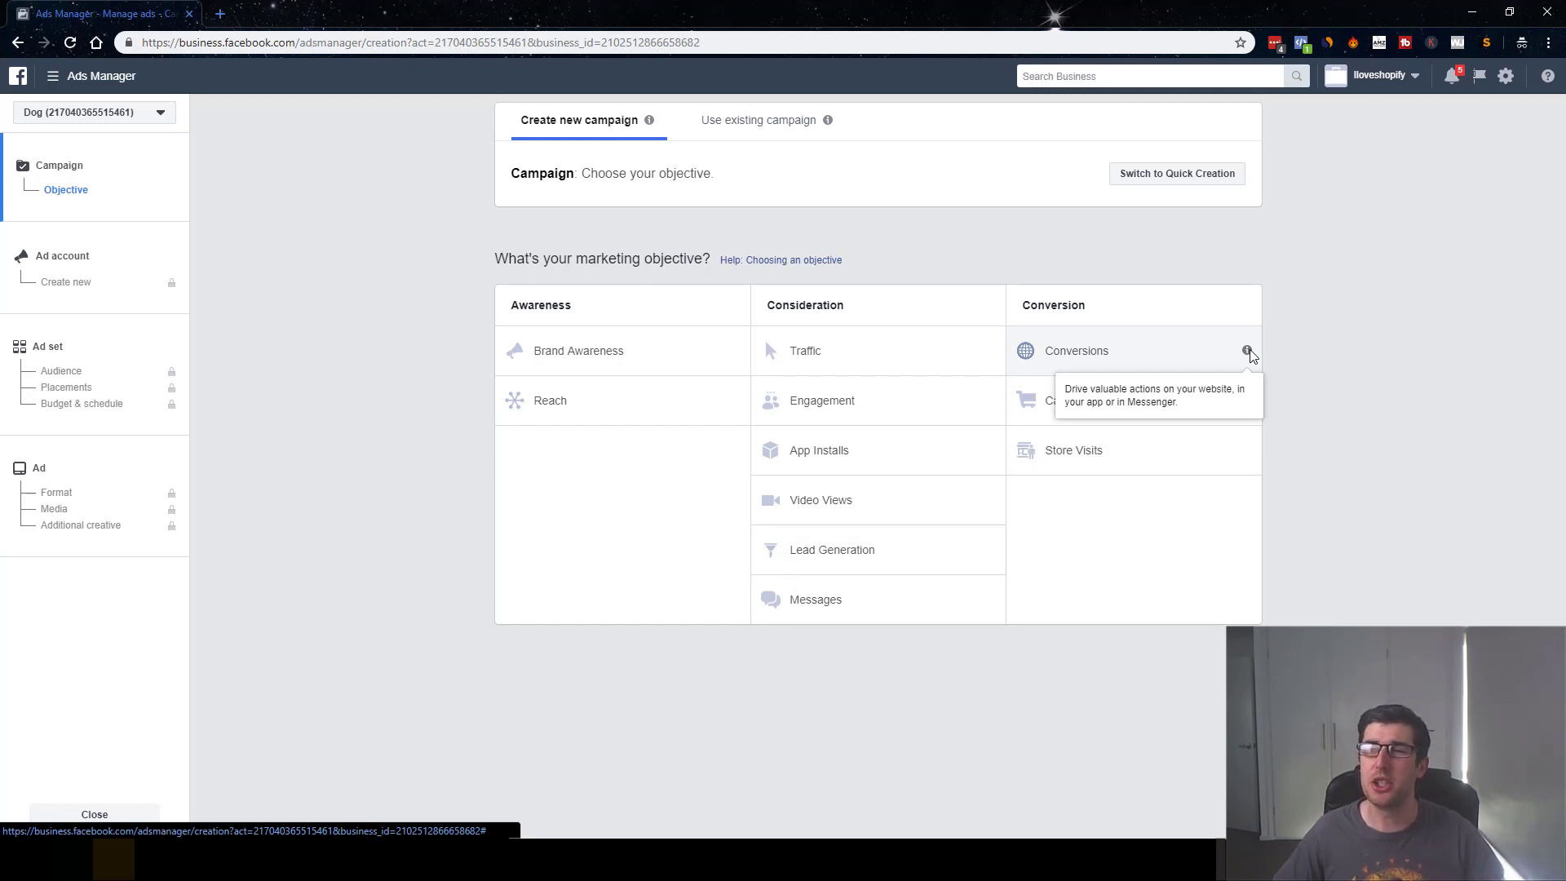
Choose the Conversions objective, name the campaign 'Test Campaign', and continue to ad account setup
left_click(1101, 352)
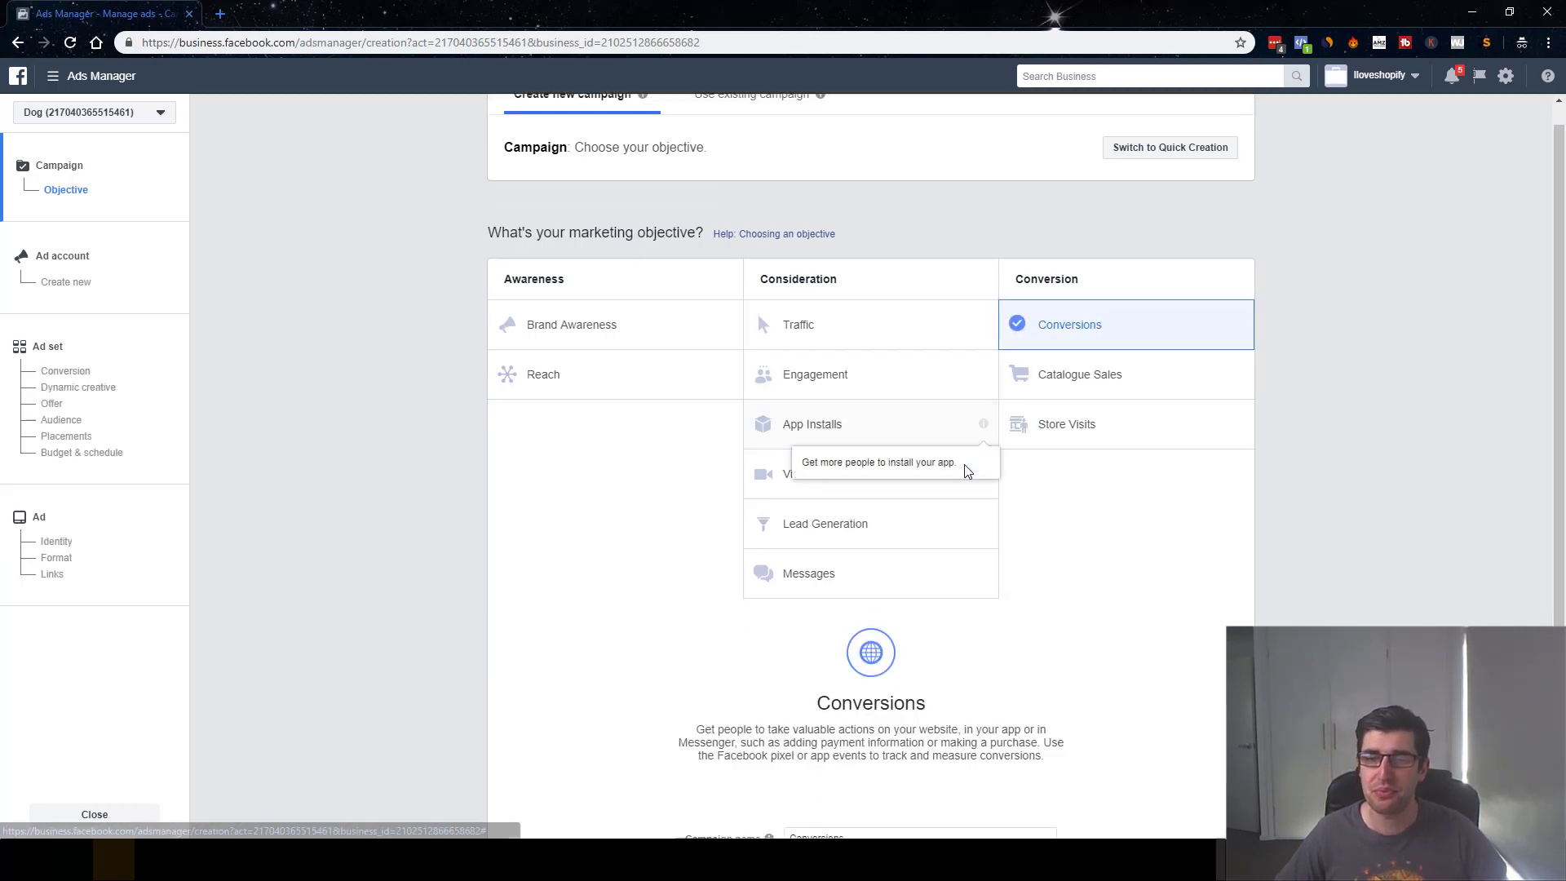
scroll(970, 571, "down", 3)
scroll(887, 532, "down", 1)
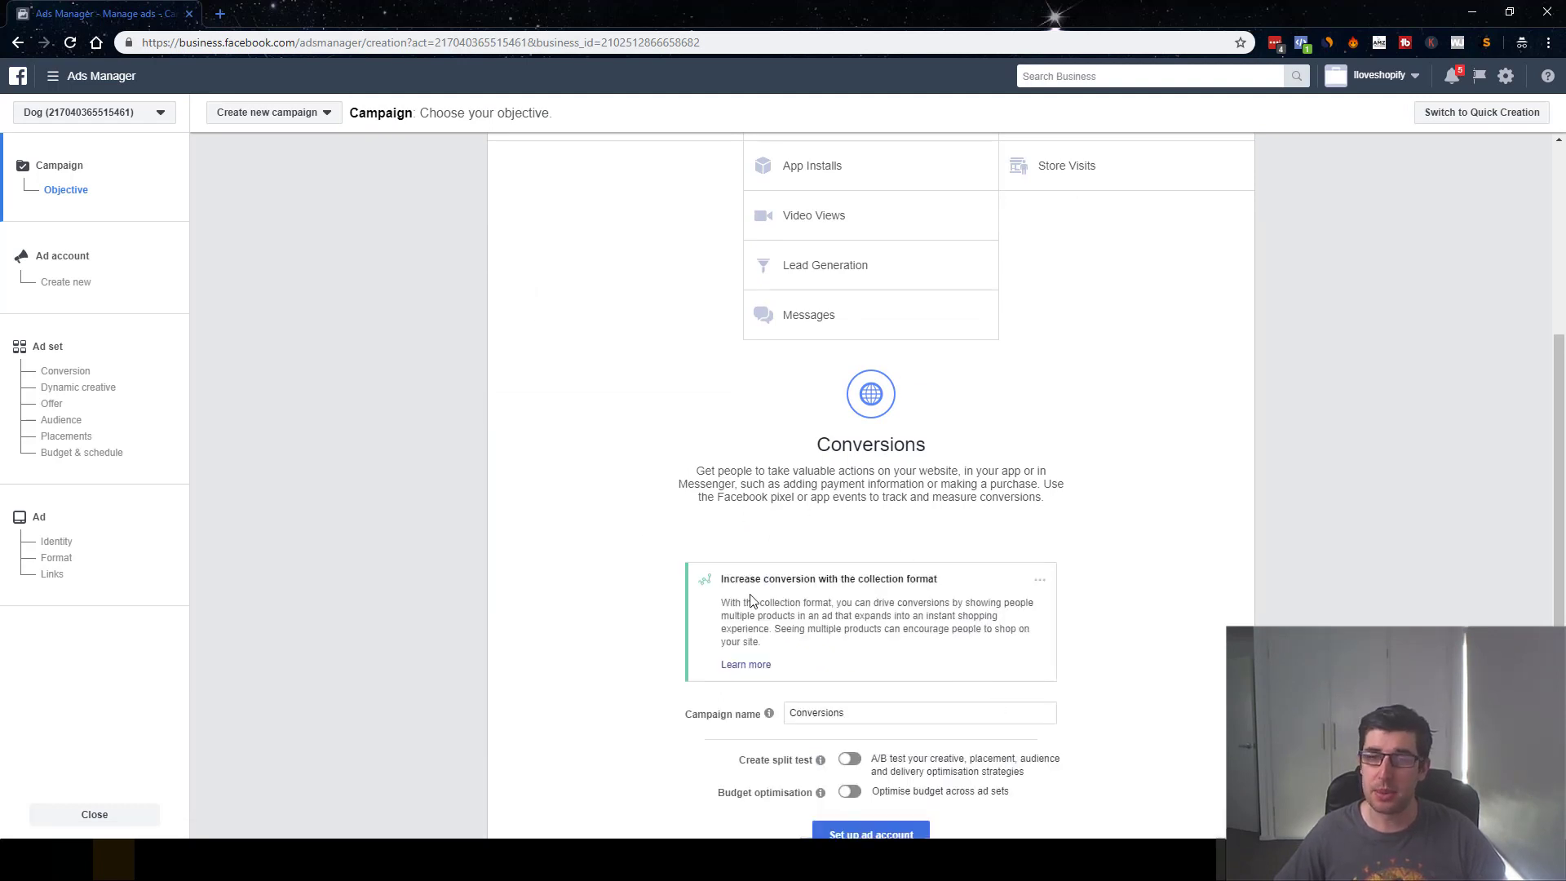
scroll(544, 584, "down", 1)
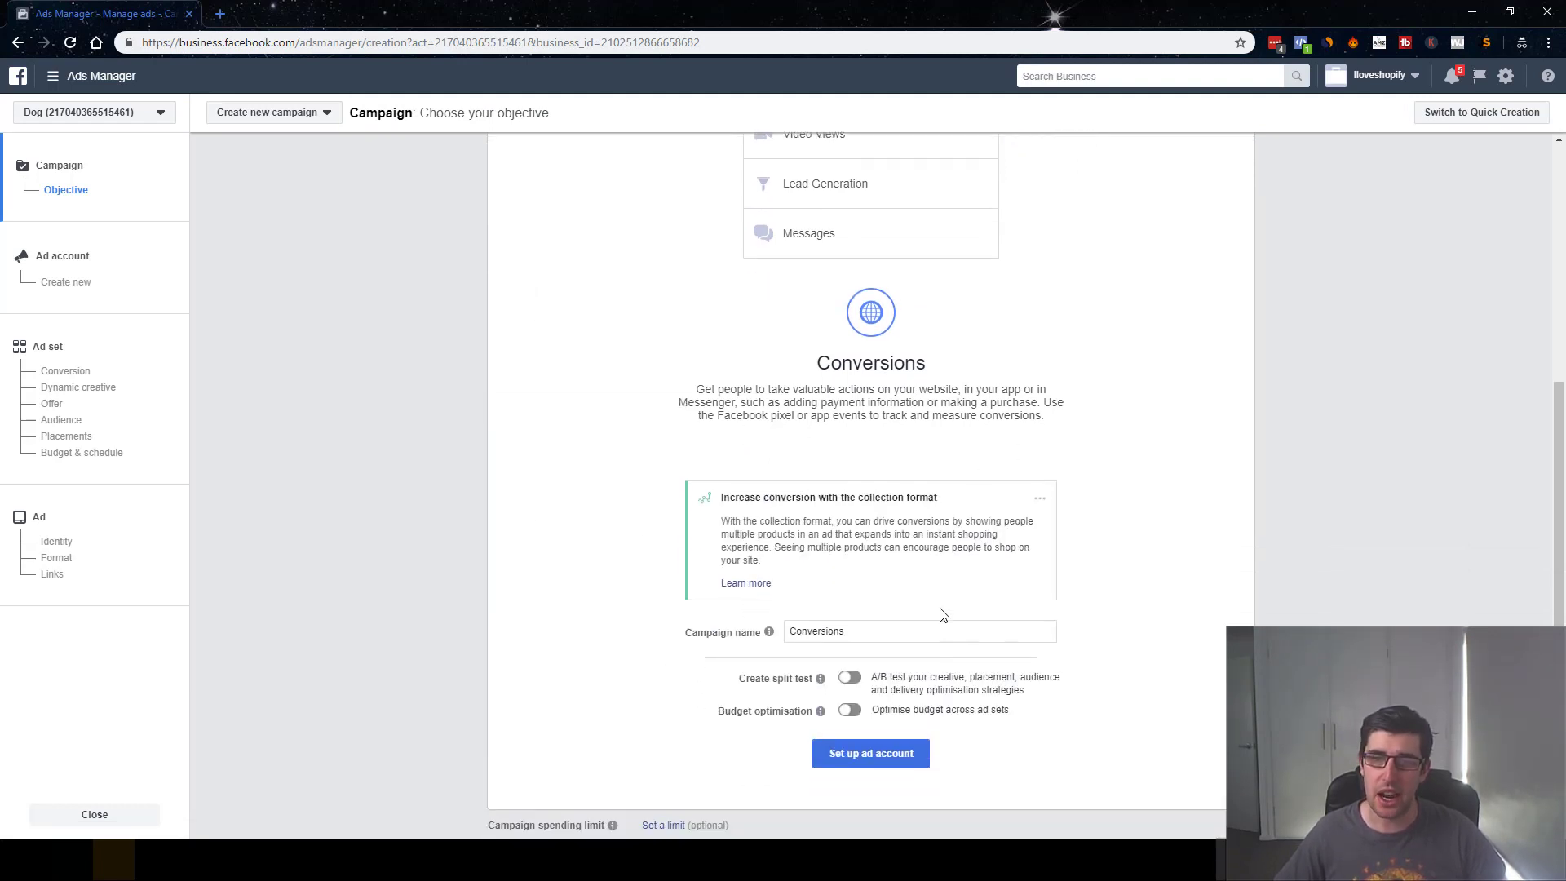
left_click_drag(871, 626, 664, 628)
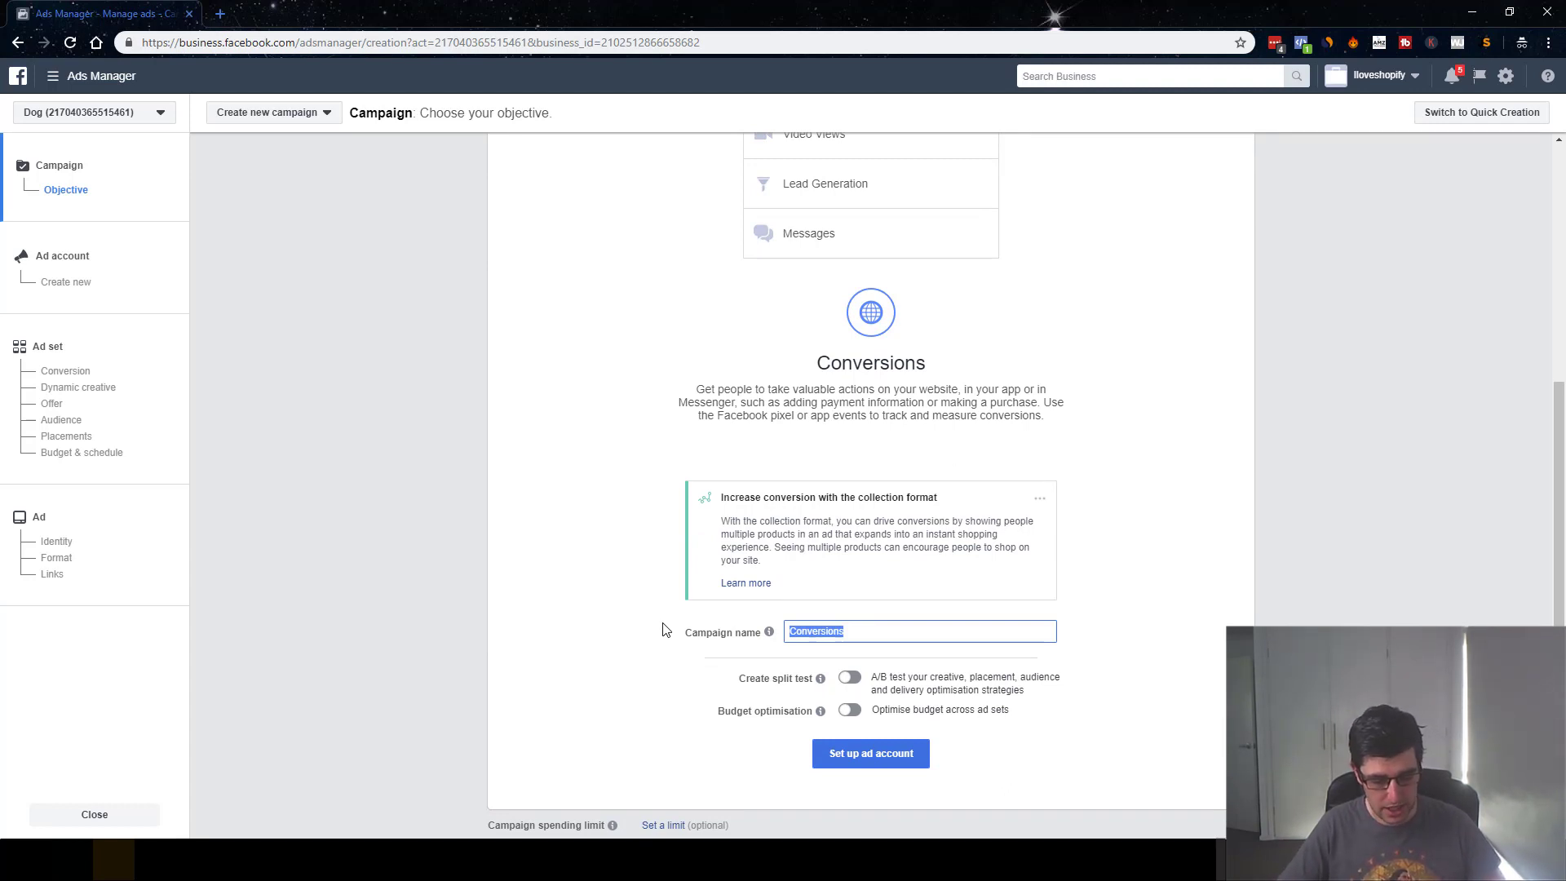
type("Test Campai")
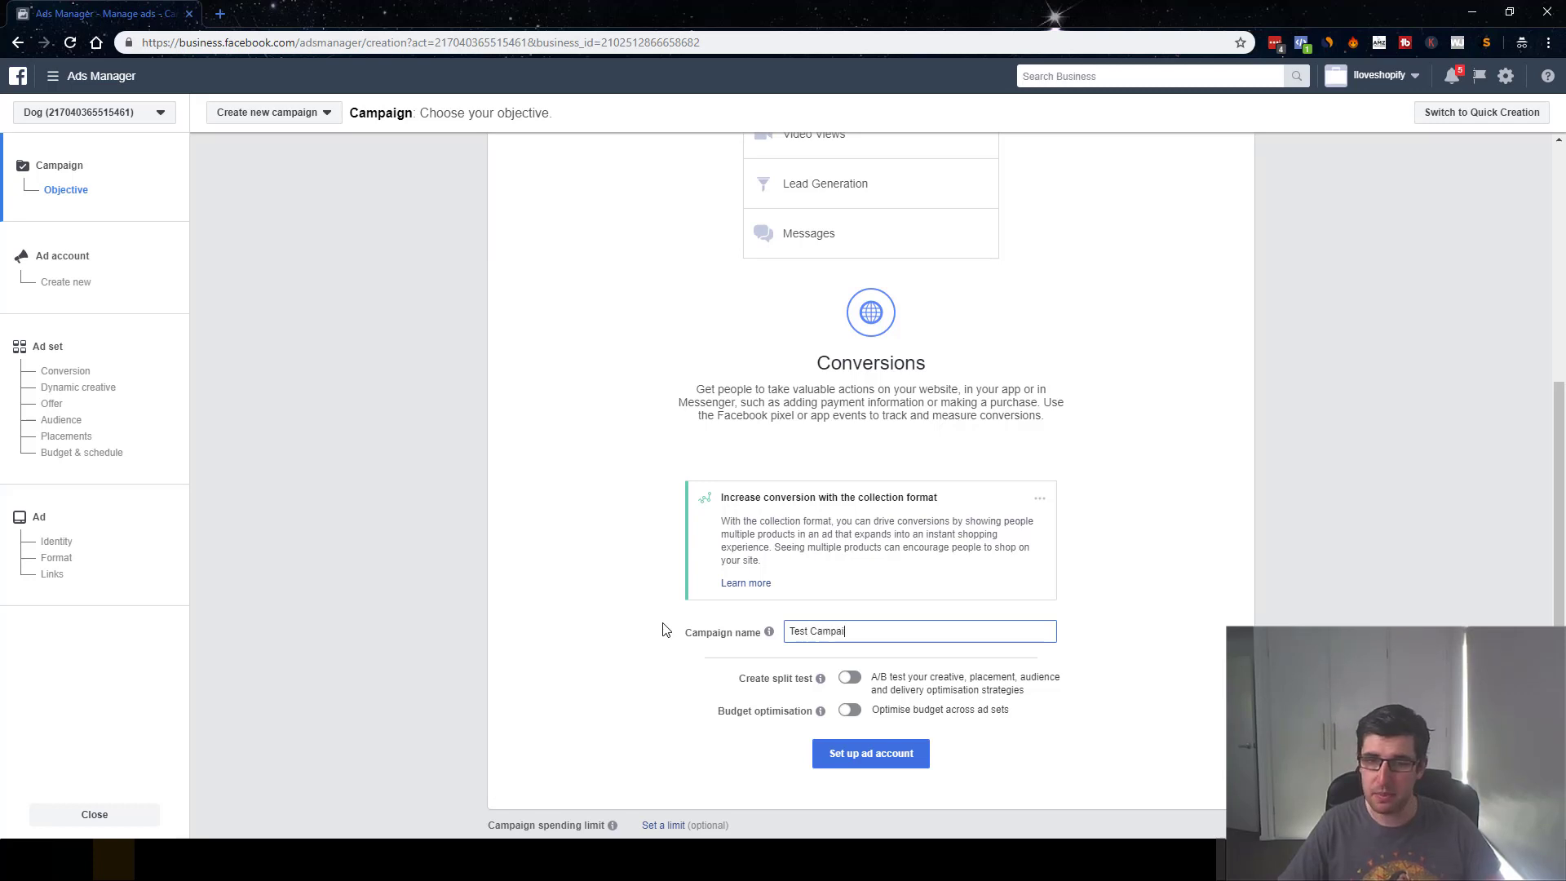
type("gn")
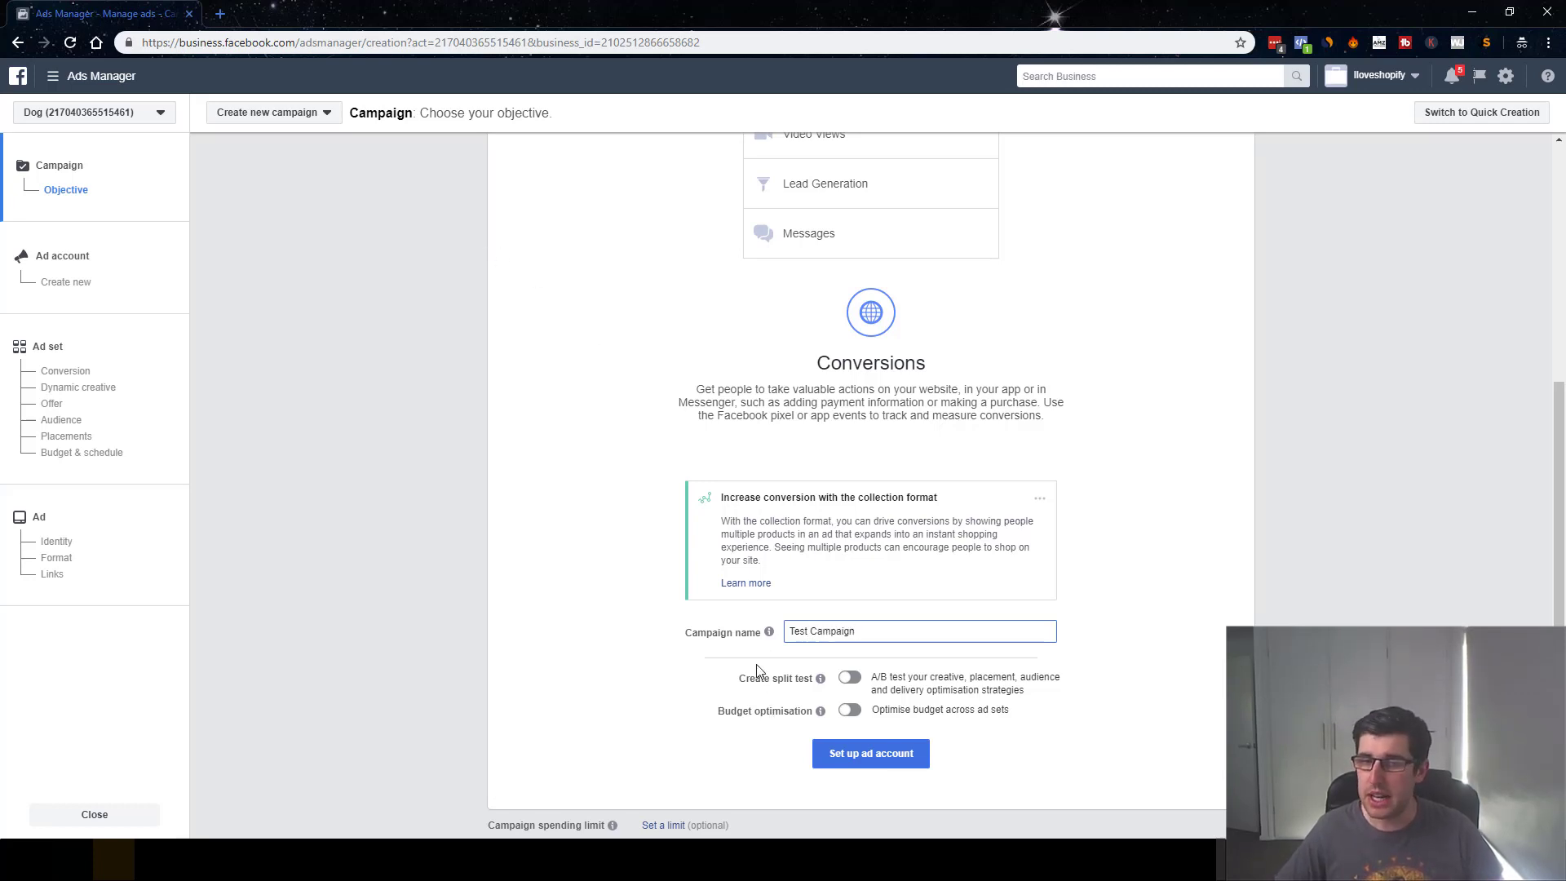
left_click(863, 767)
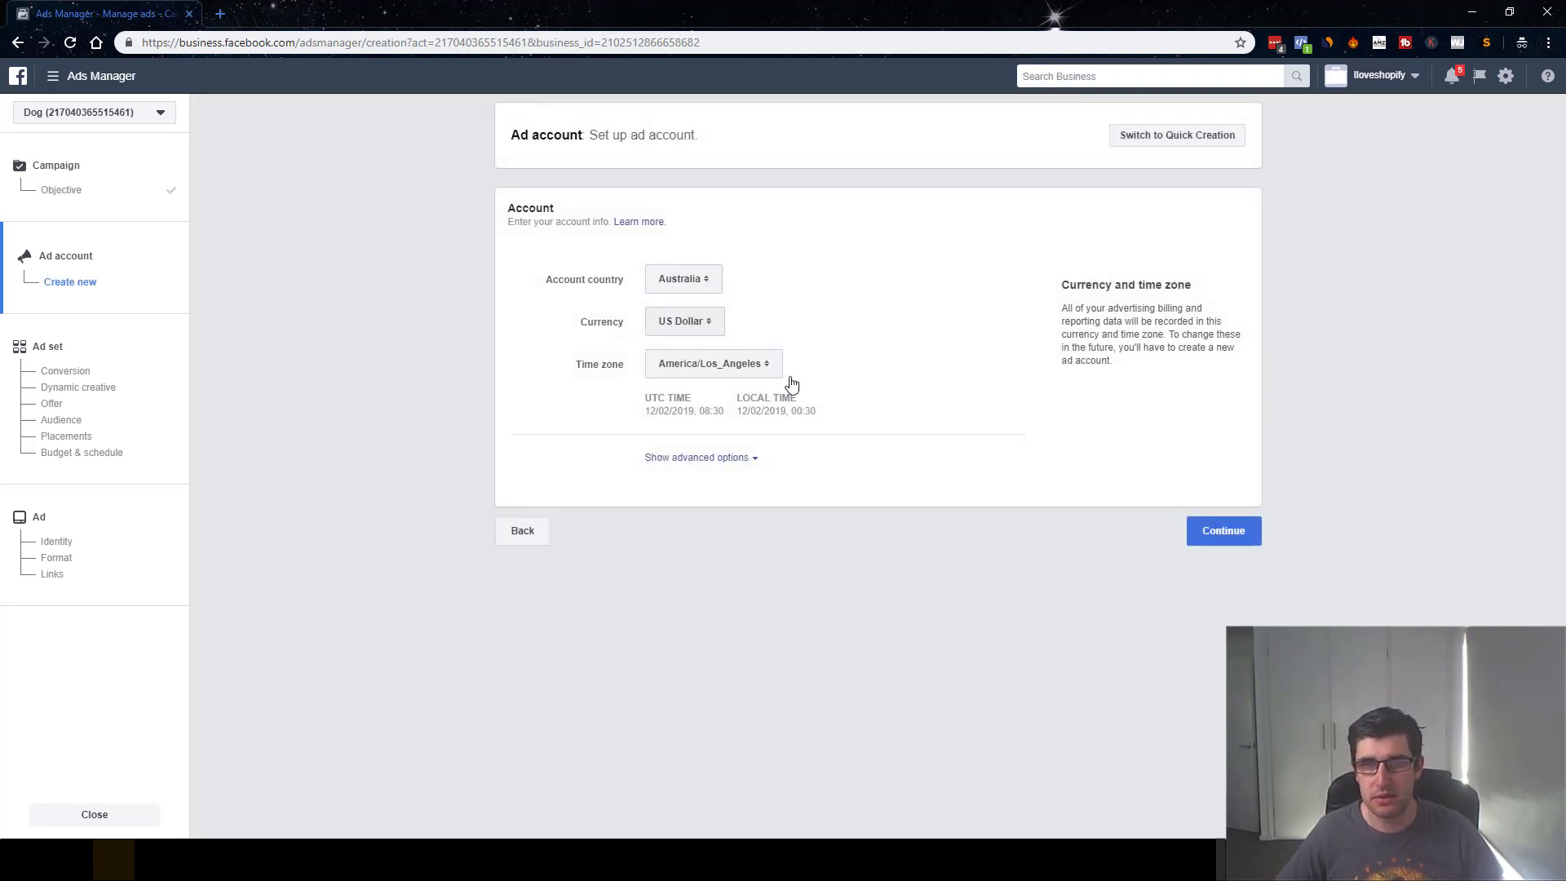
Accept the Australia, US Dollar, America/Los_Angeles account settings and leave the conversion event unset
left_click(1219, 549)
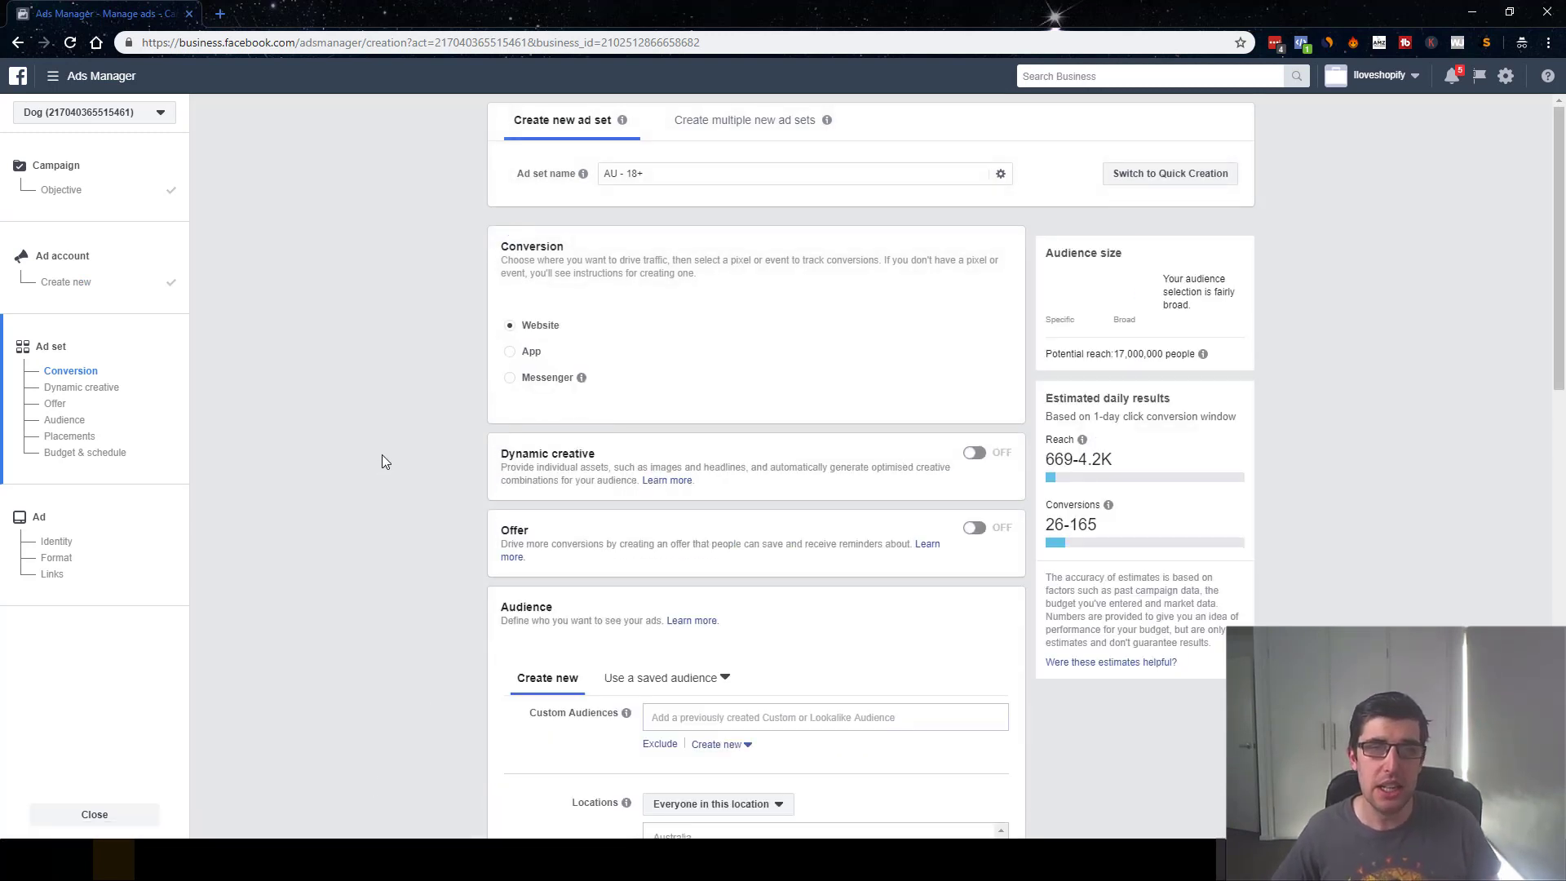
left_click(644, 352)
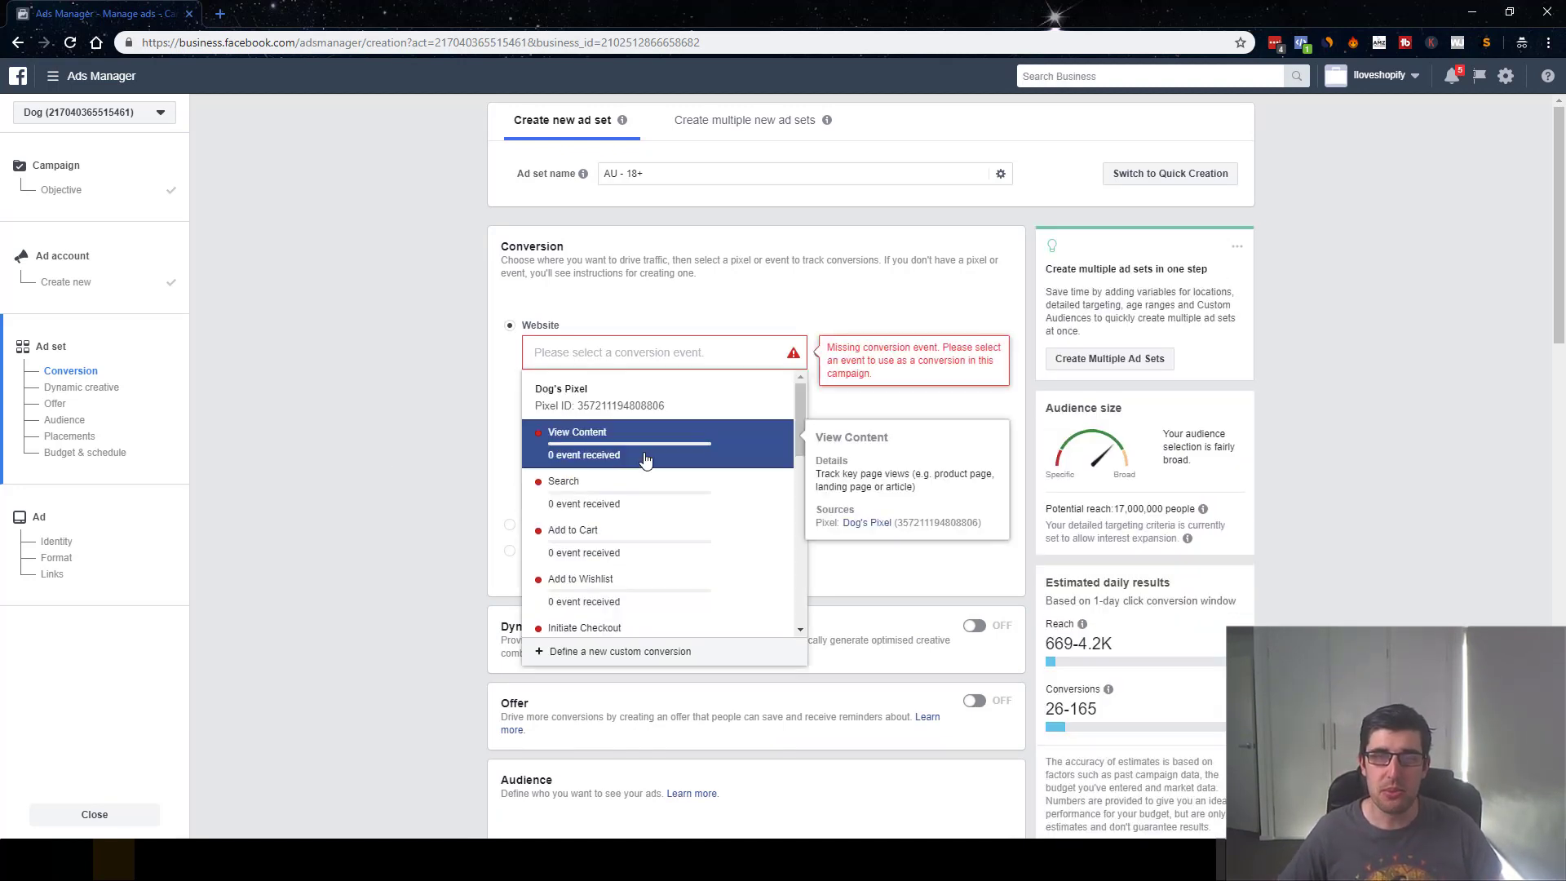
left_click(401, 371)
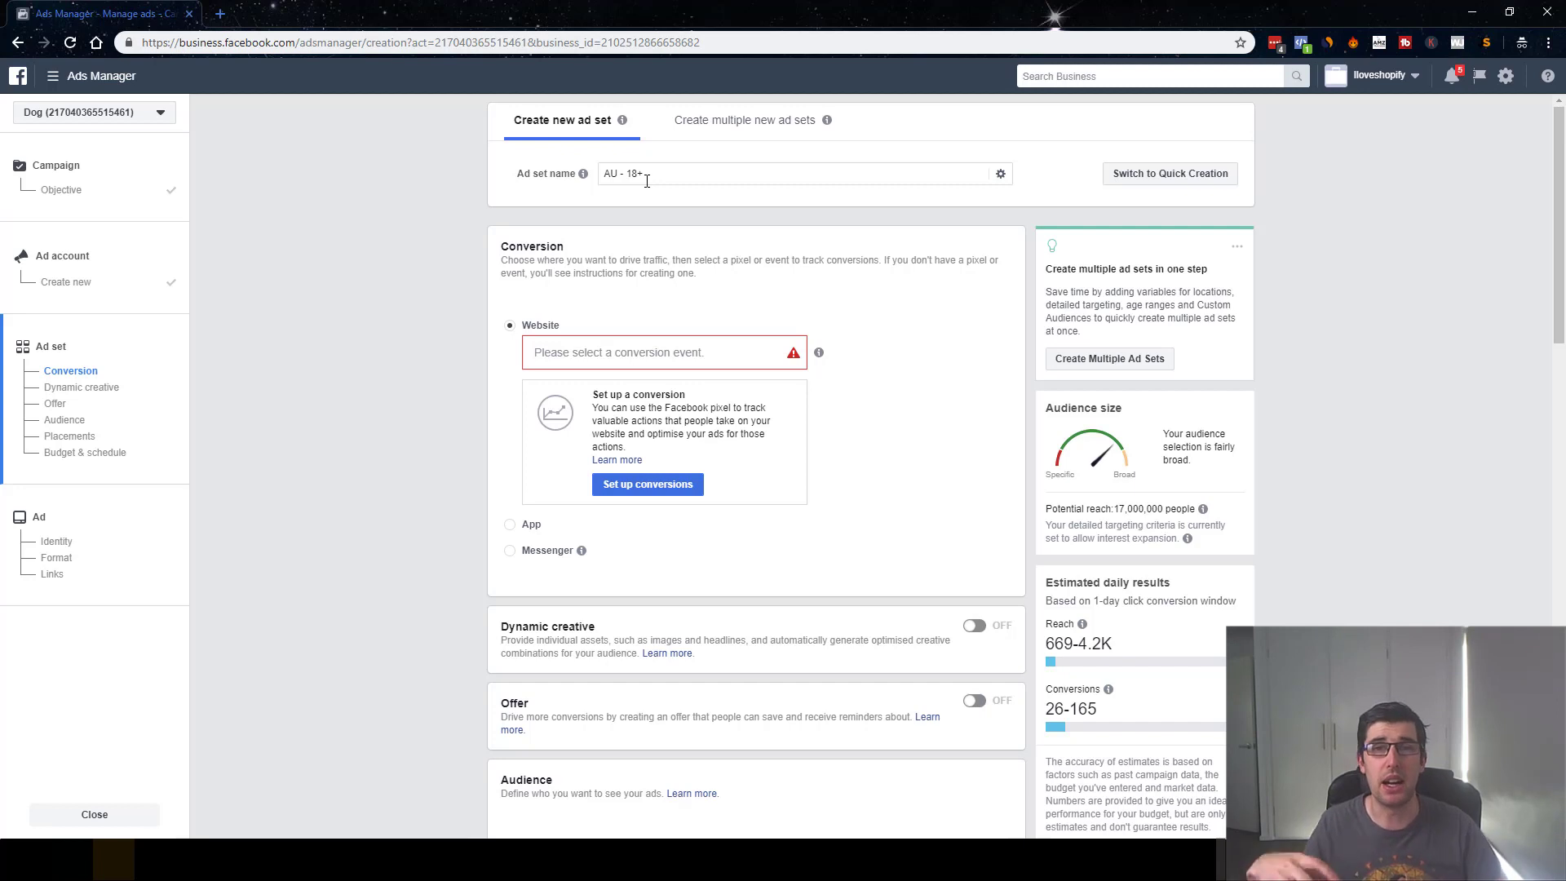
Rename the ad set to 'Test adset' and choose Purchase as its conversion event
left_click_drag(647, 181, 601, 172)
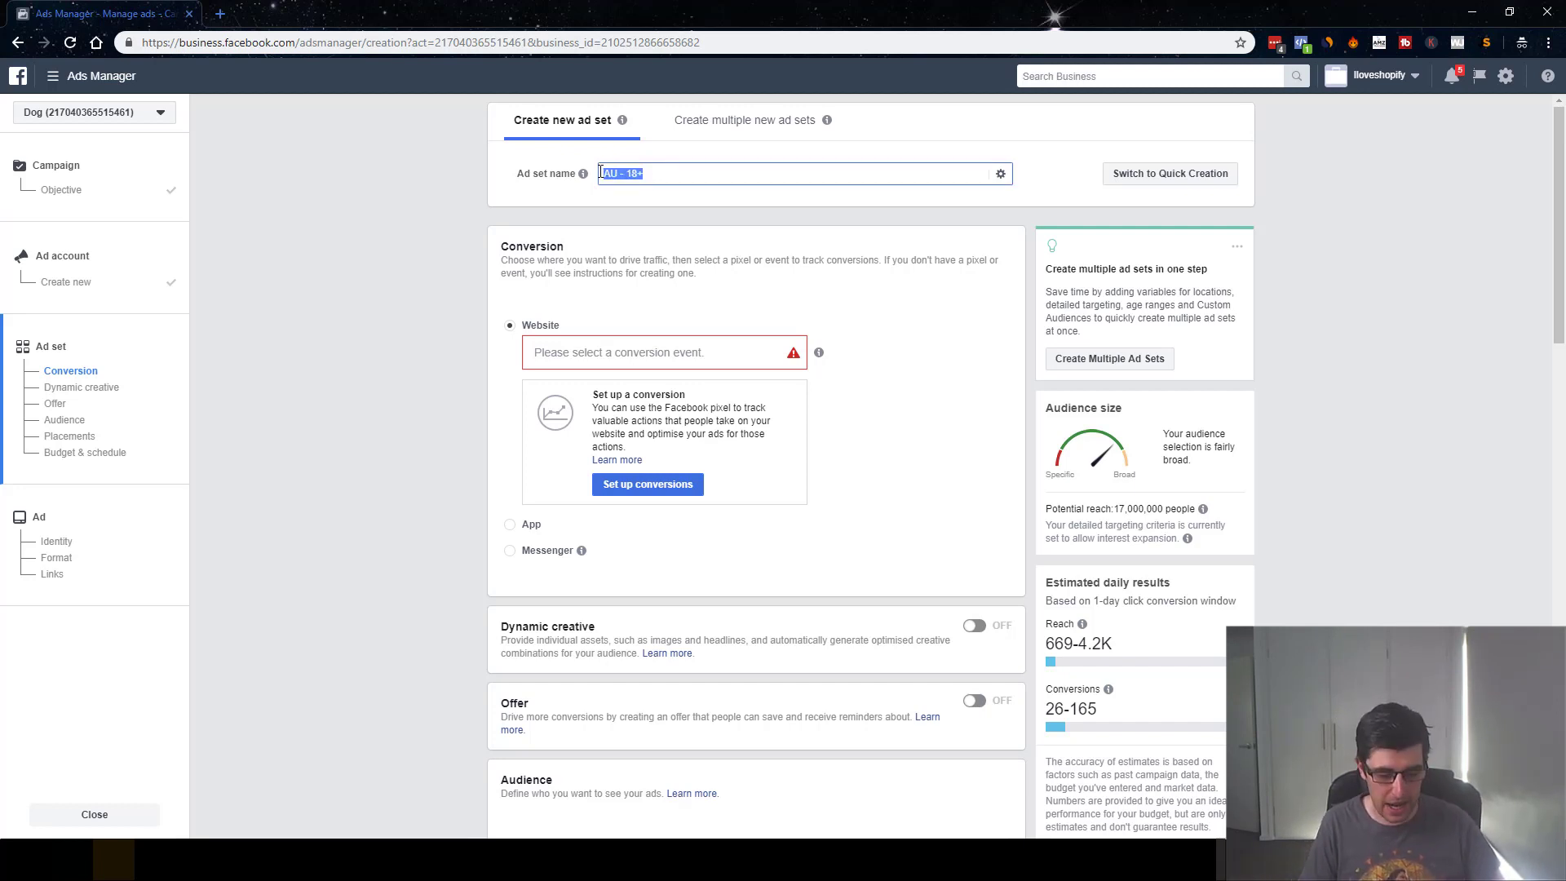
type("Test adset")
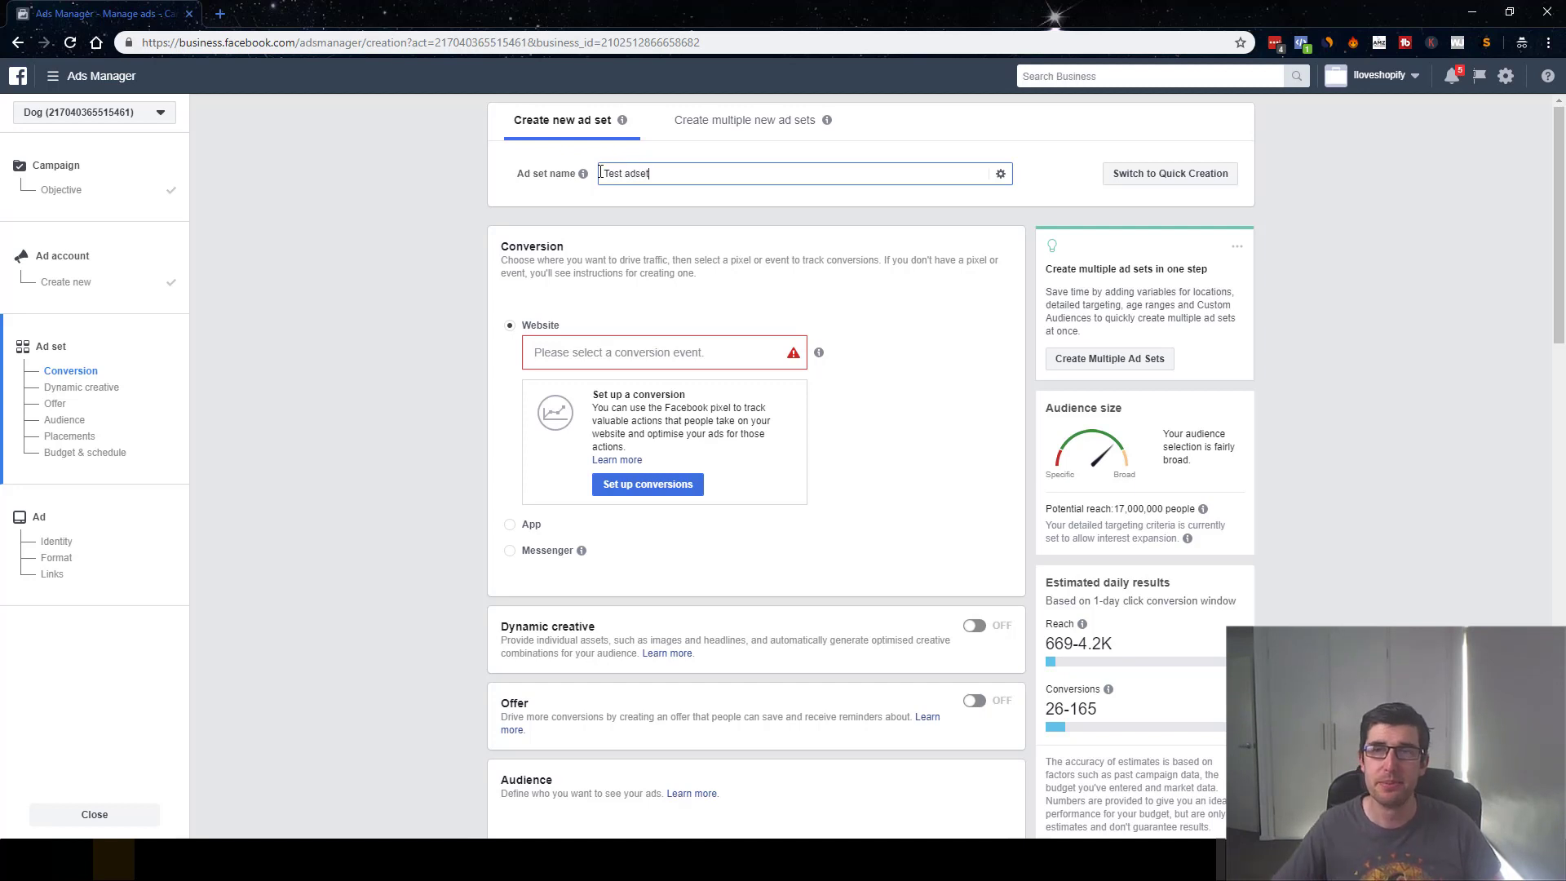
scroll(644, 314, "down", 1)
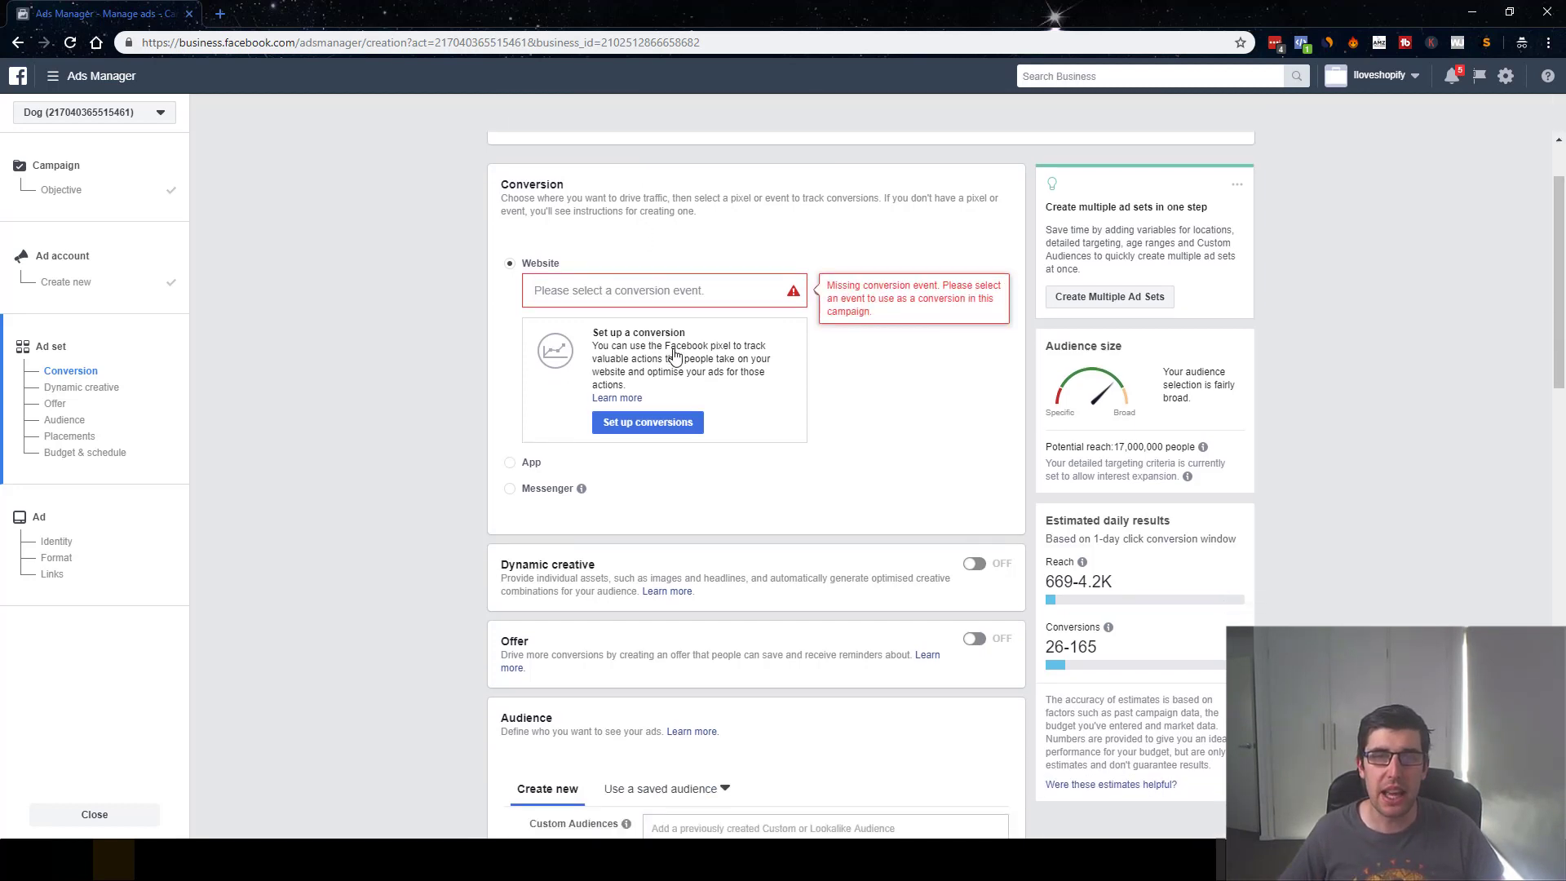
left_click(642, 292)
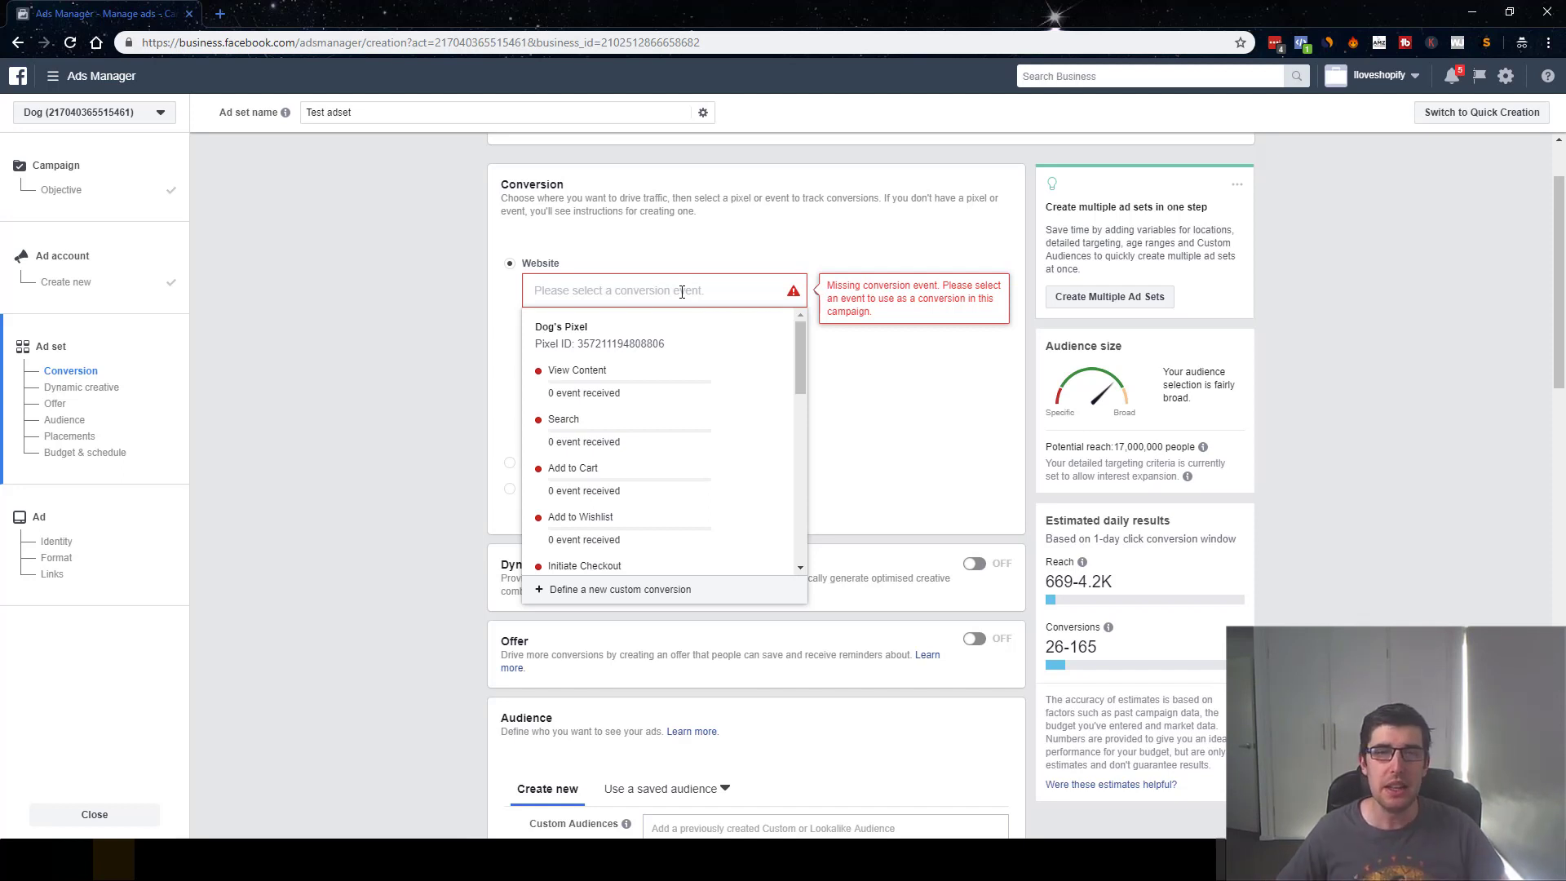
scroll(676, 366, "down", 3)
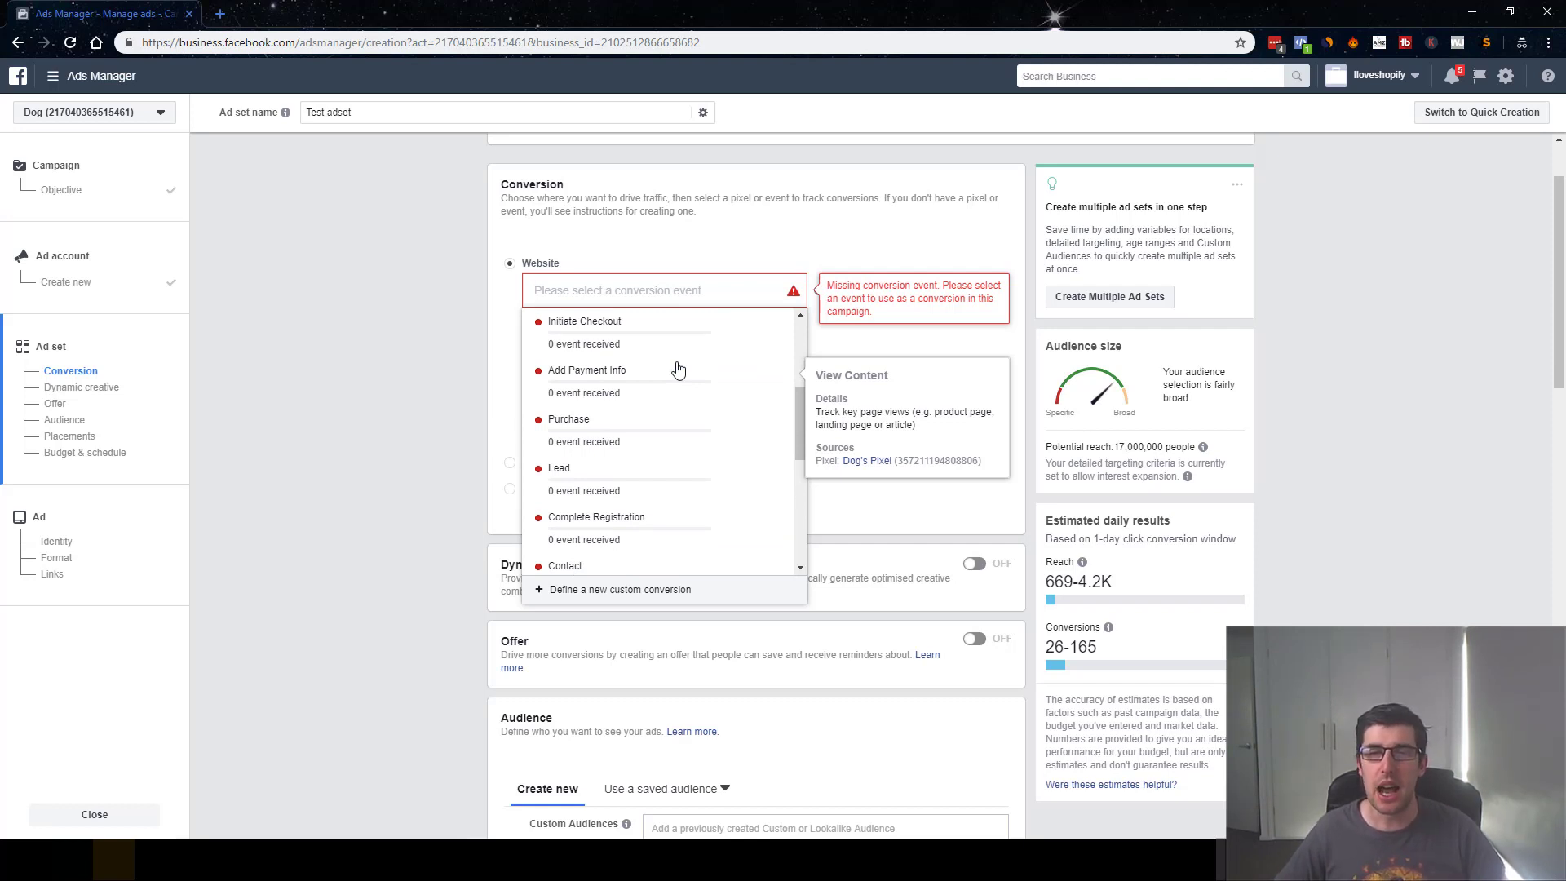
left_click(621, 438)
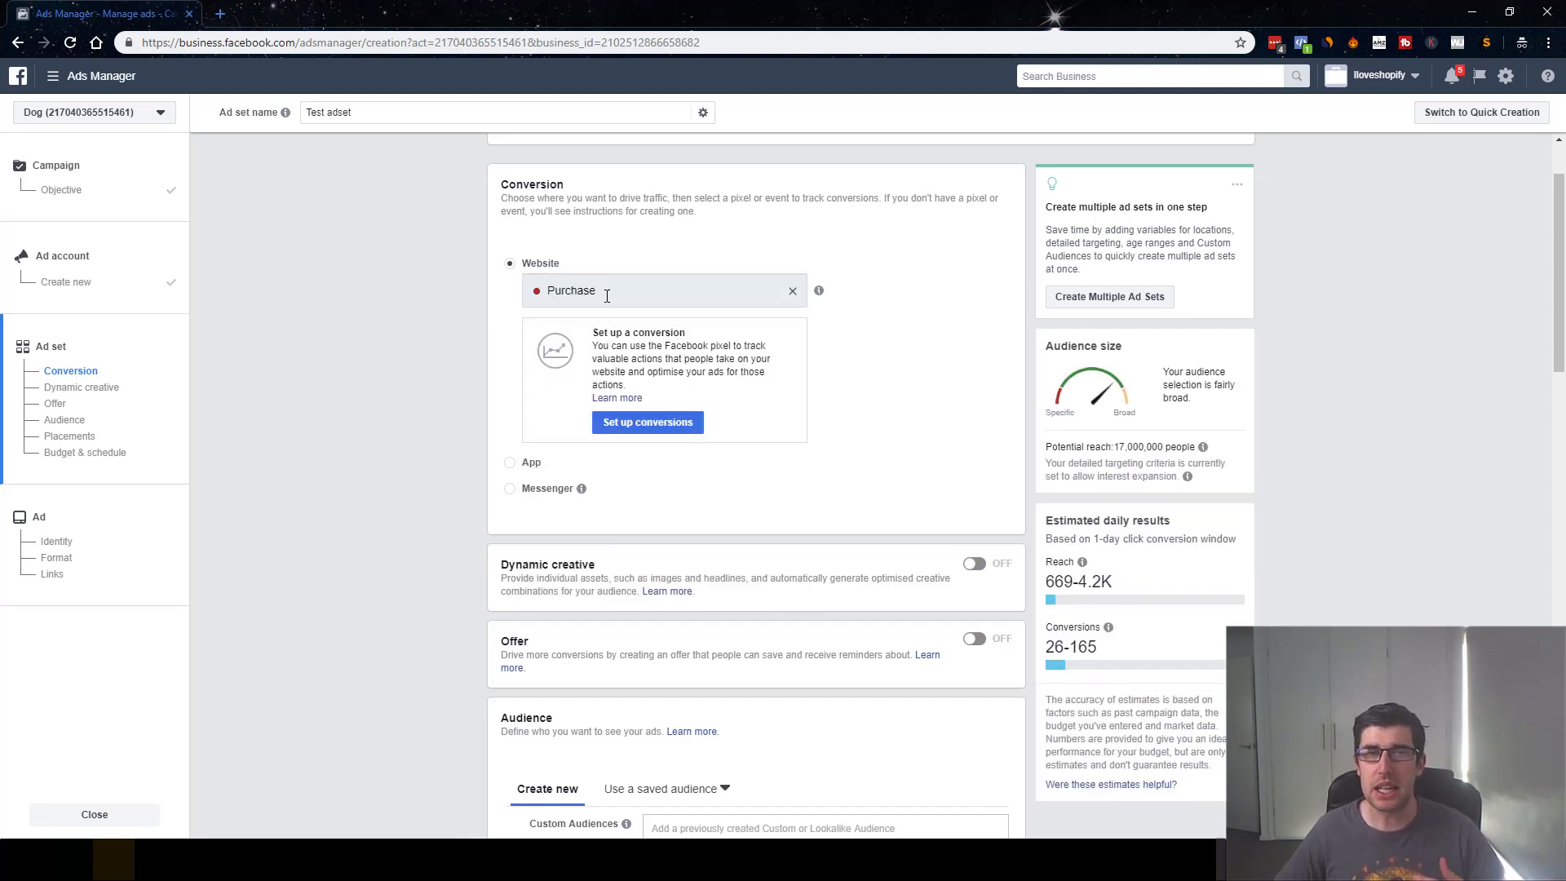
left_click_drag(599, 292, 513, 293)
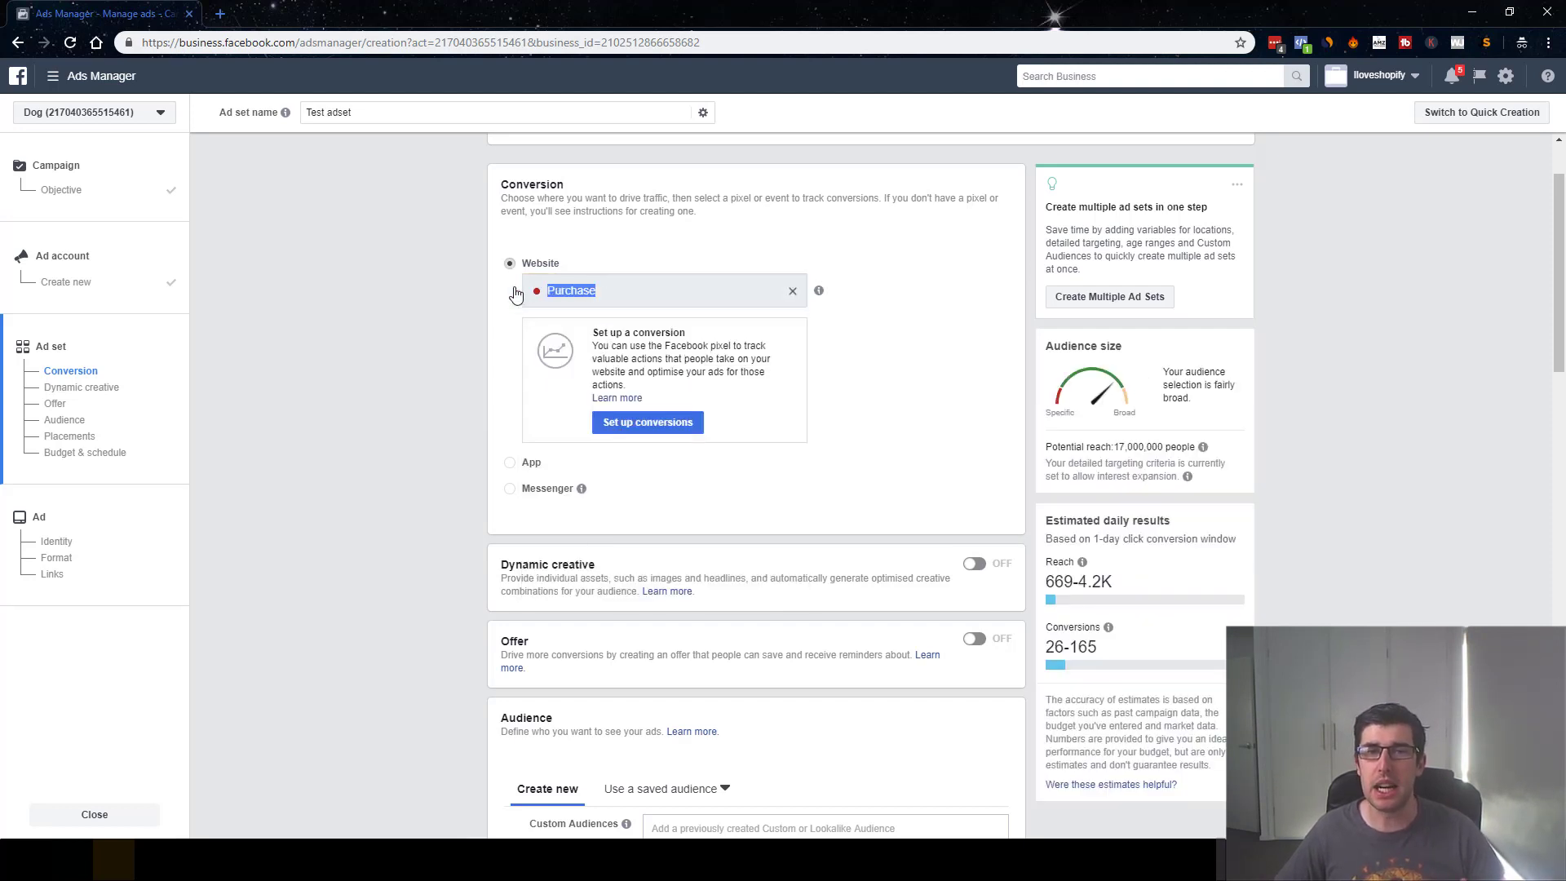
left_click(608, 295)
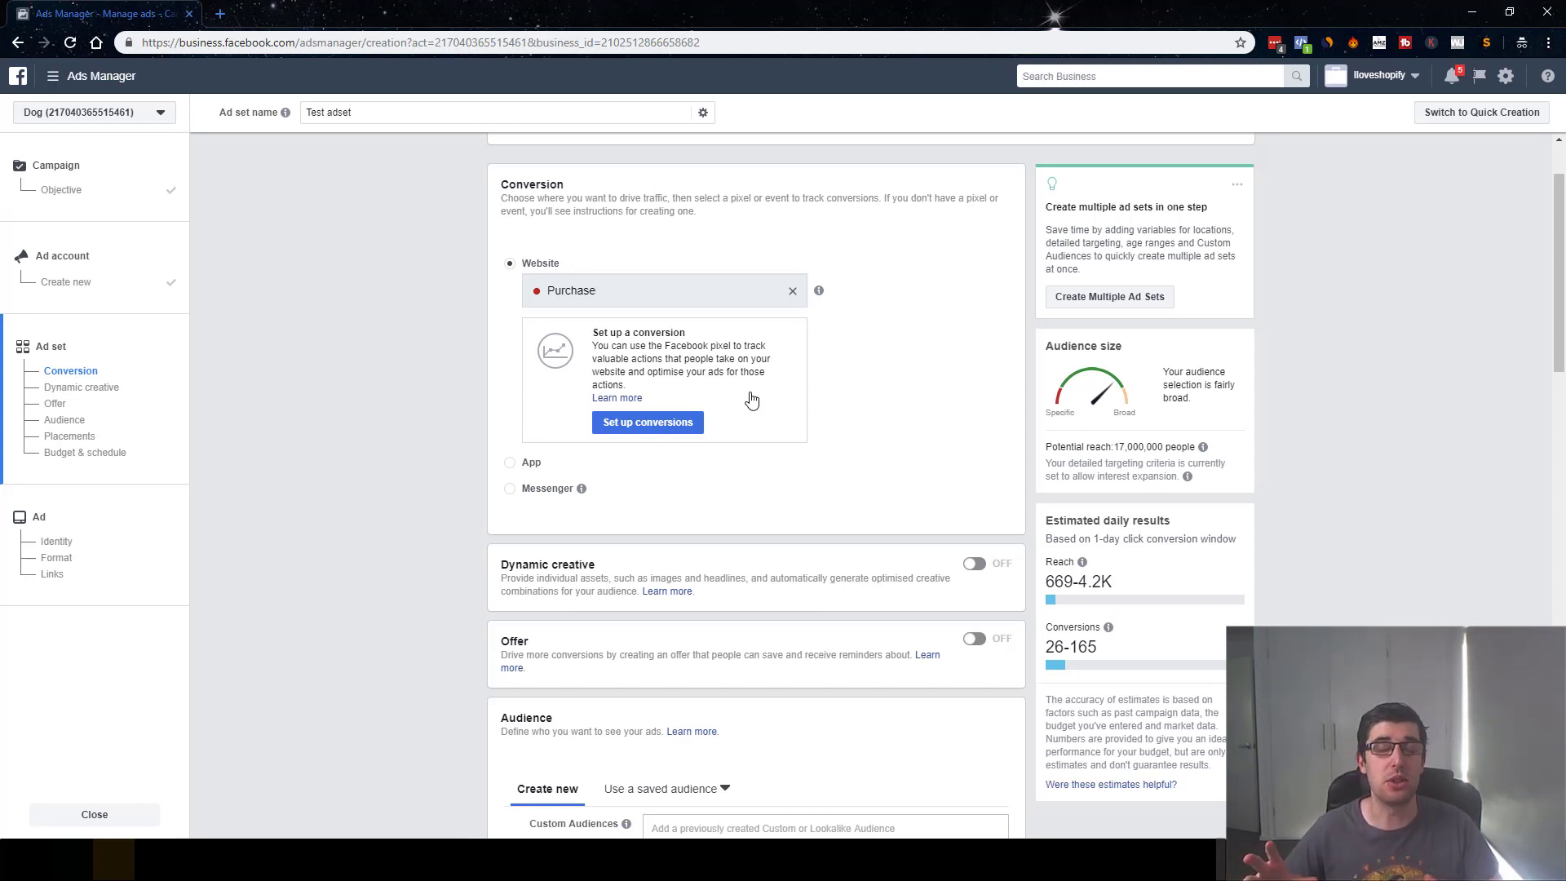
scroll(717, 402, "down", 3)
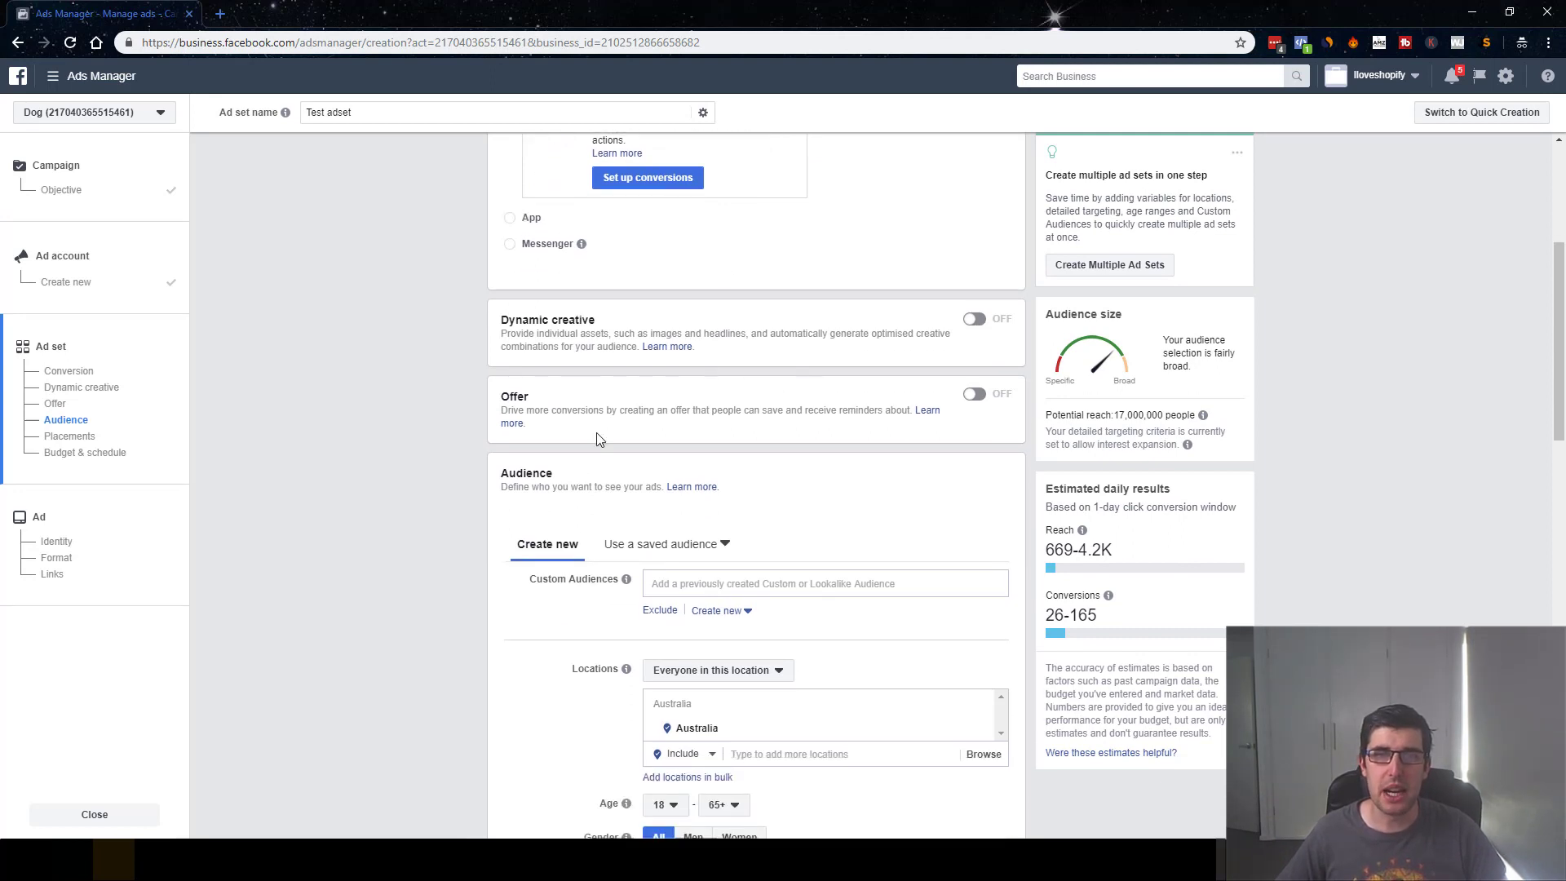
left_click_drag(550, 335, 618, 332)
scroll(582, 333, "down", 1)
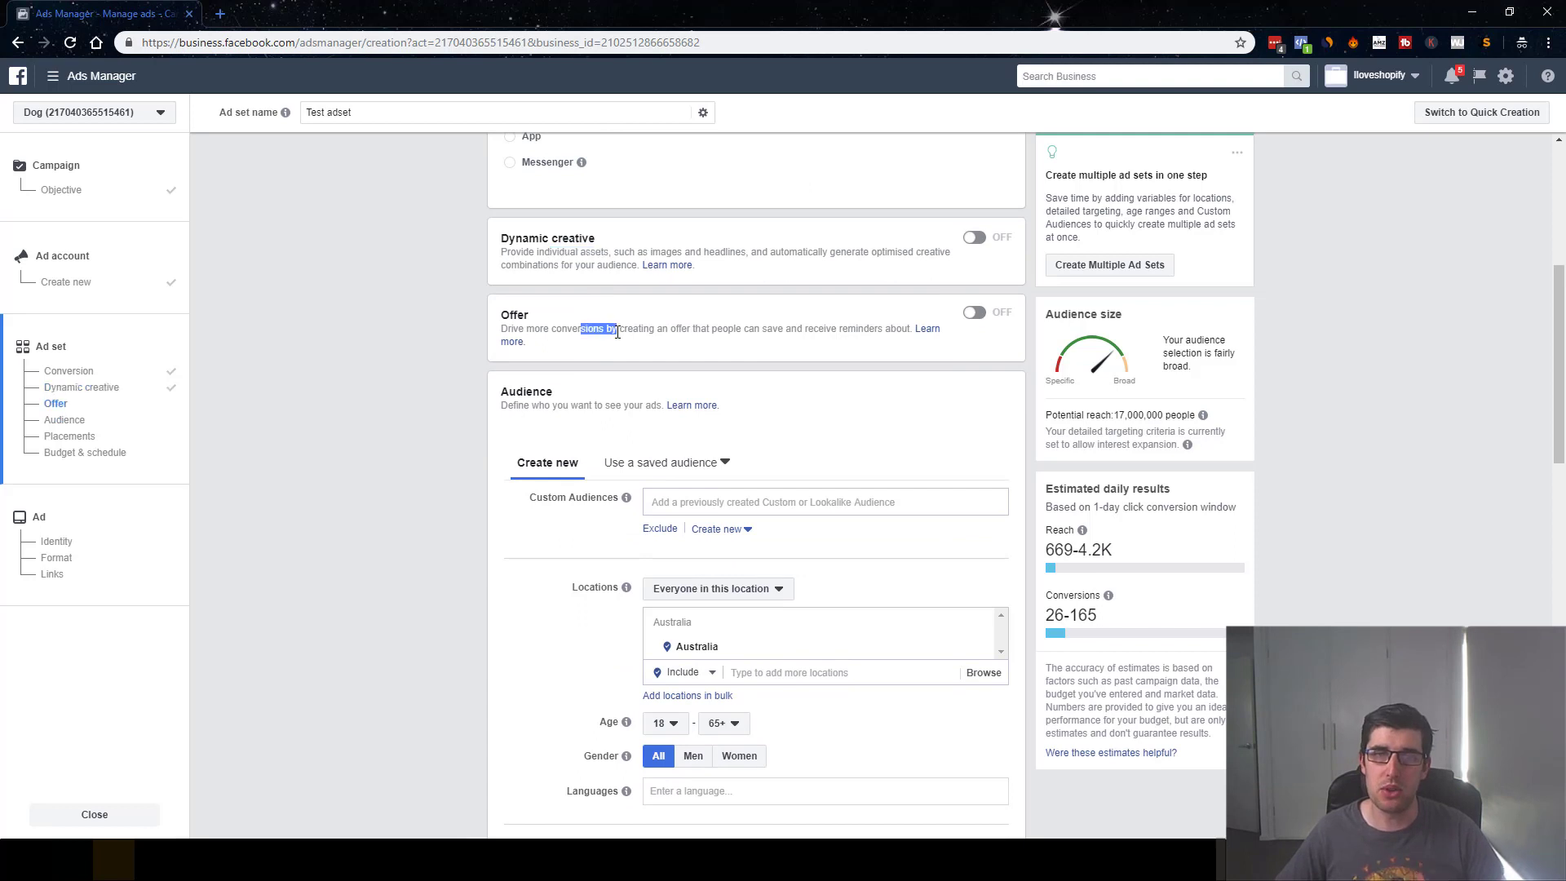
scroll(612, 336, "down", 3)
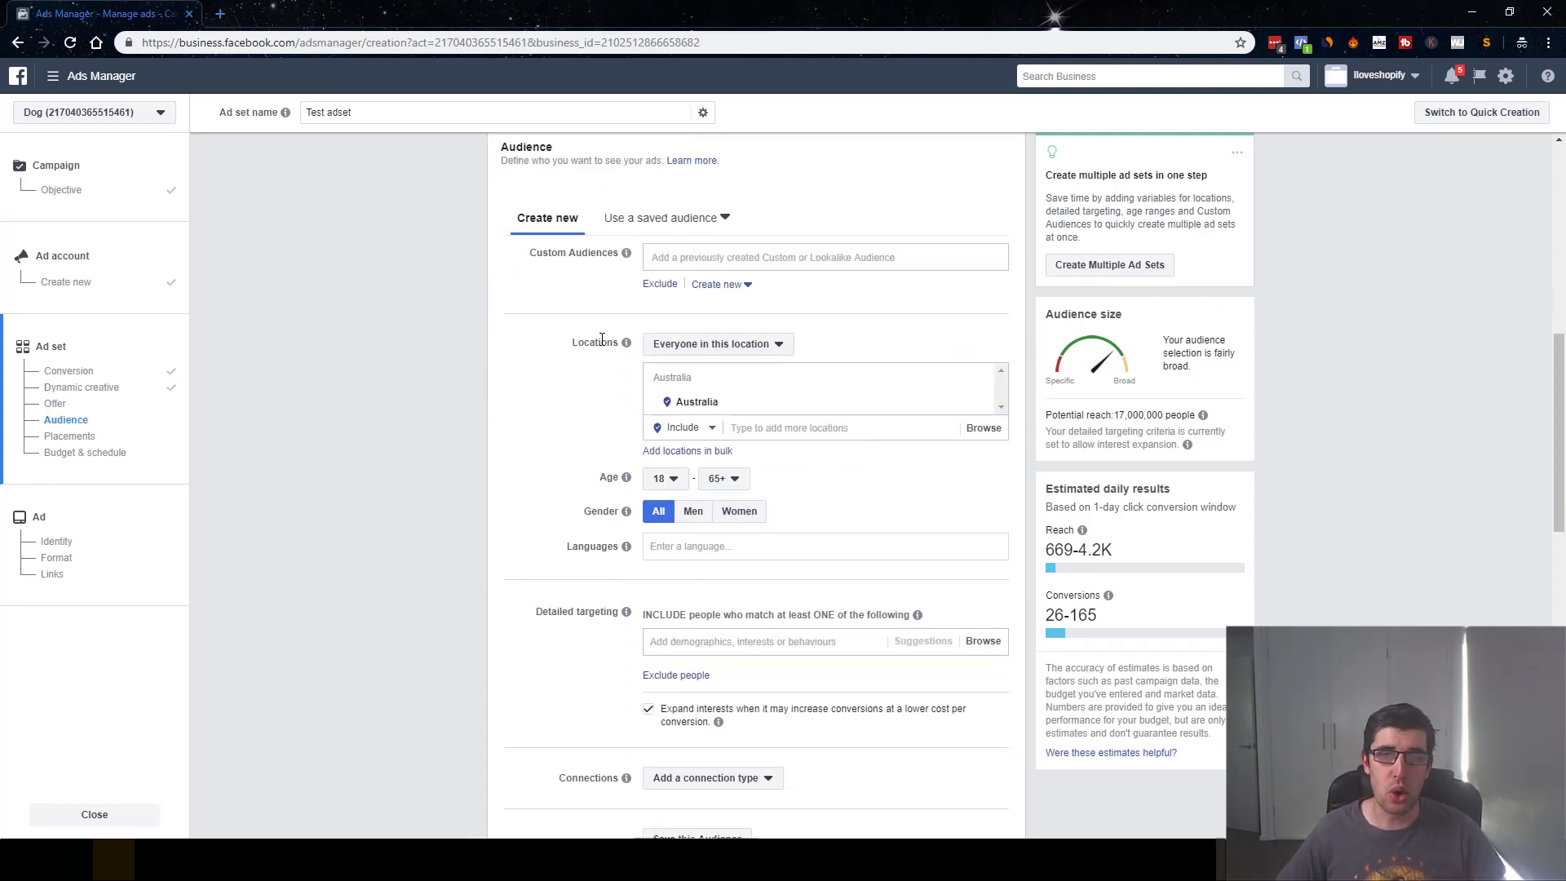
Remove the default Australia location and target only people who live in the chosen locations
left_click(979, 405)
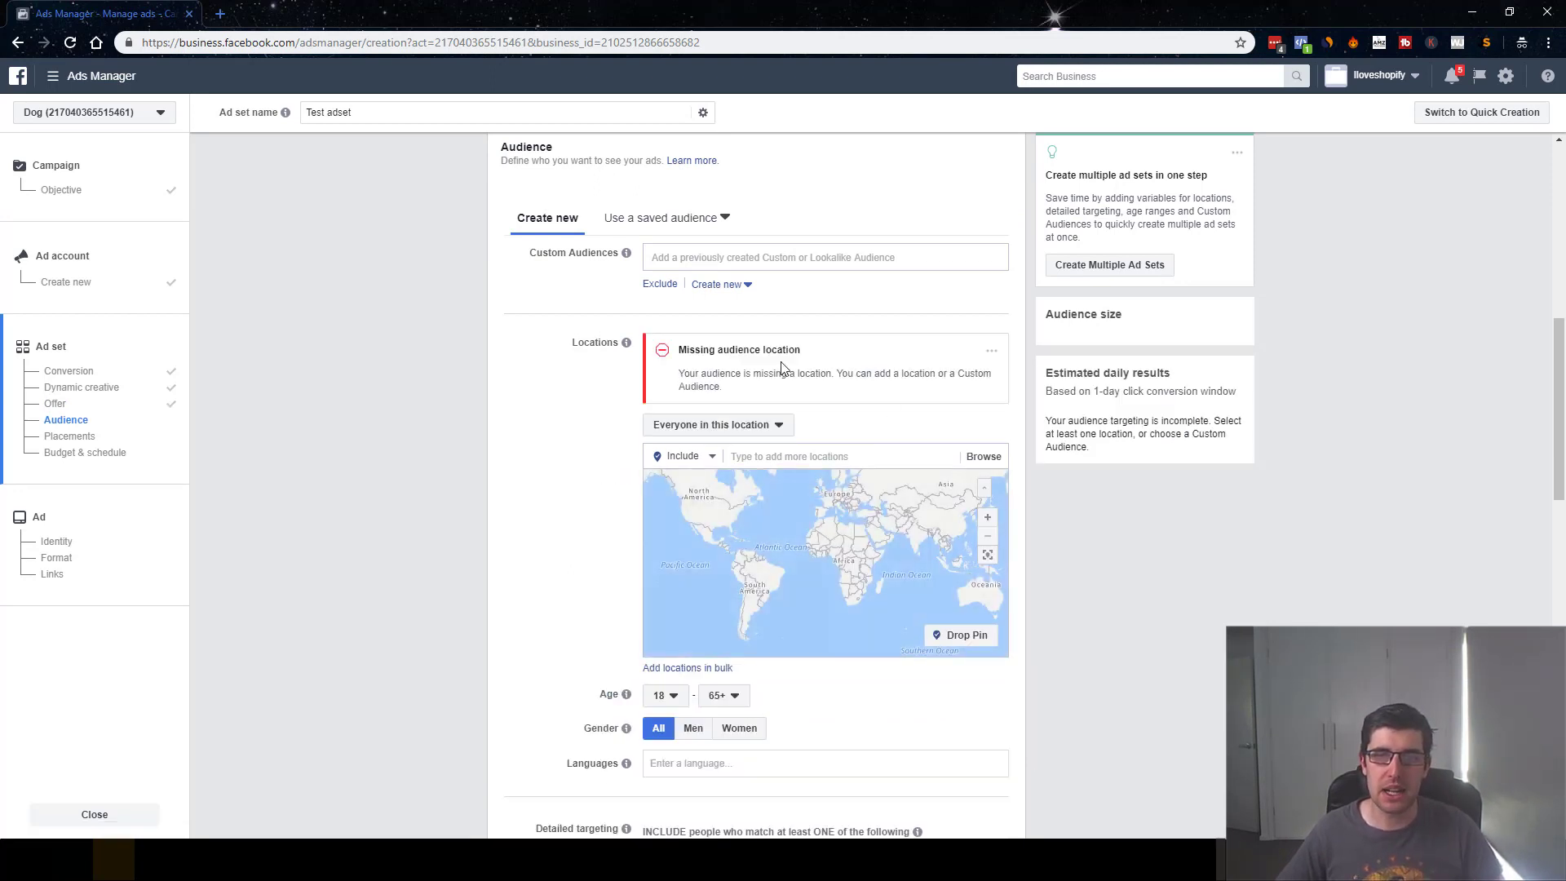
left_click(734, 423)
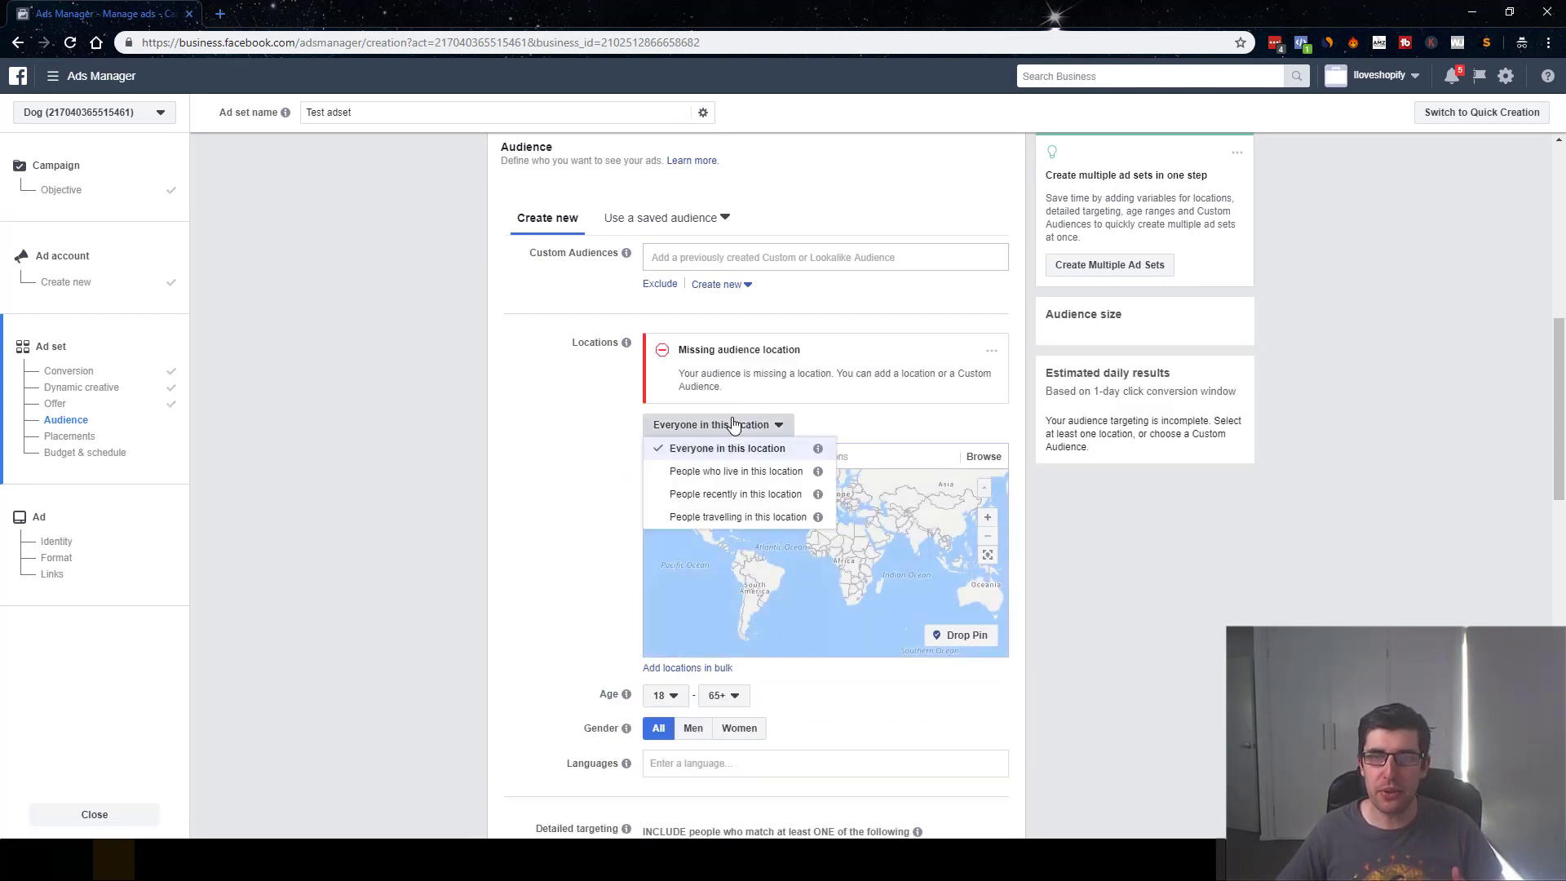
left_click(738, 471)
key("F11")
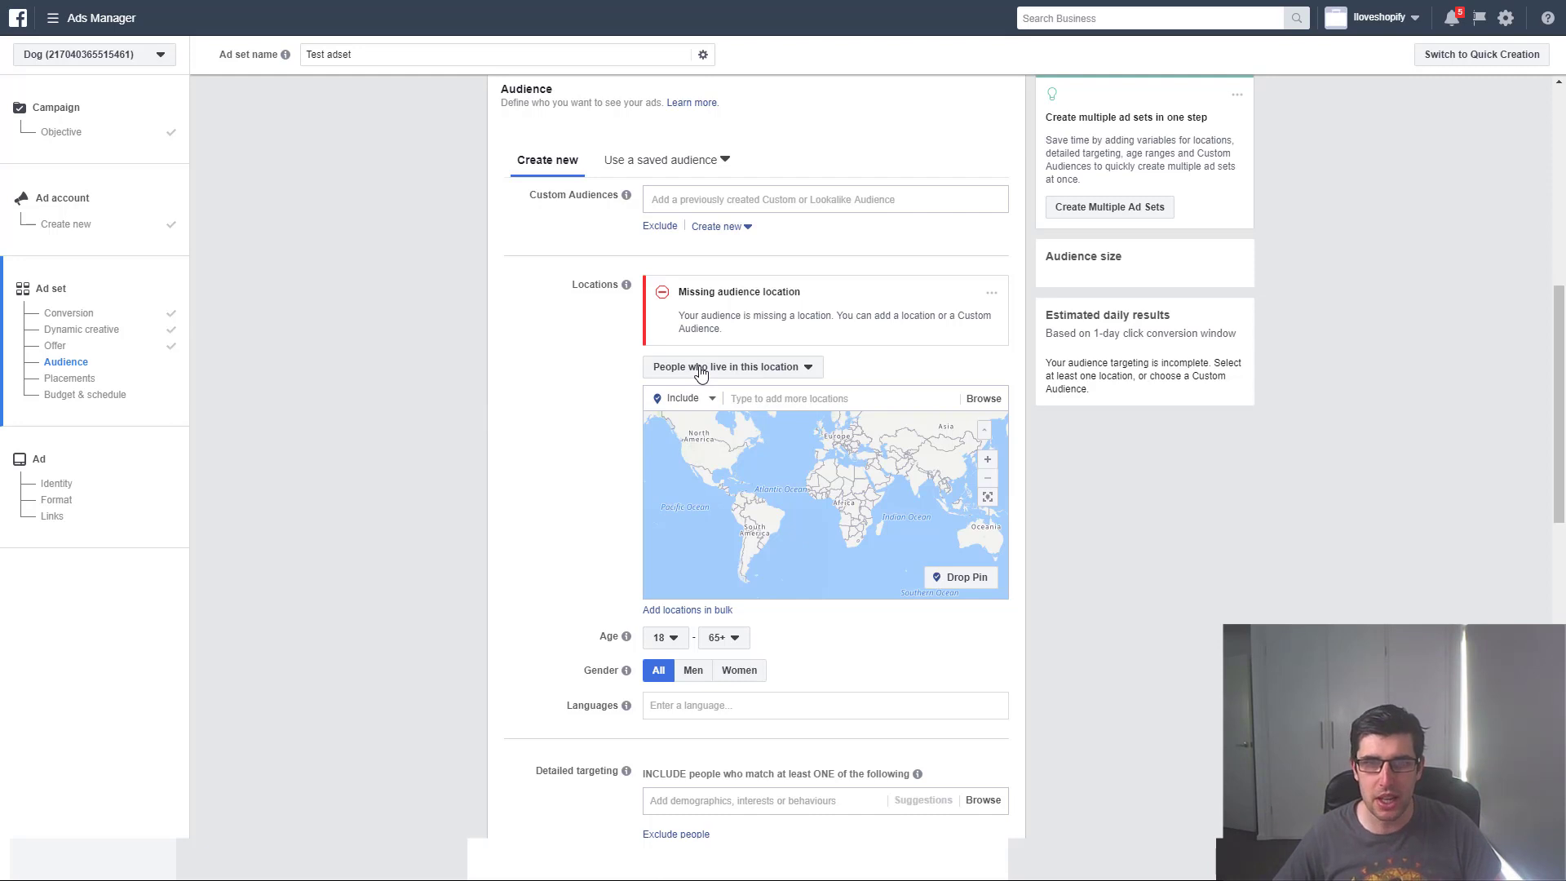
Add United States, United Kingdom, Australia, Canada and New Zealand as target countries
left_click(782, 400)
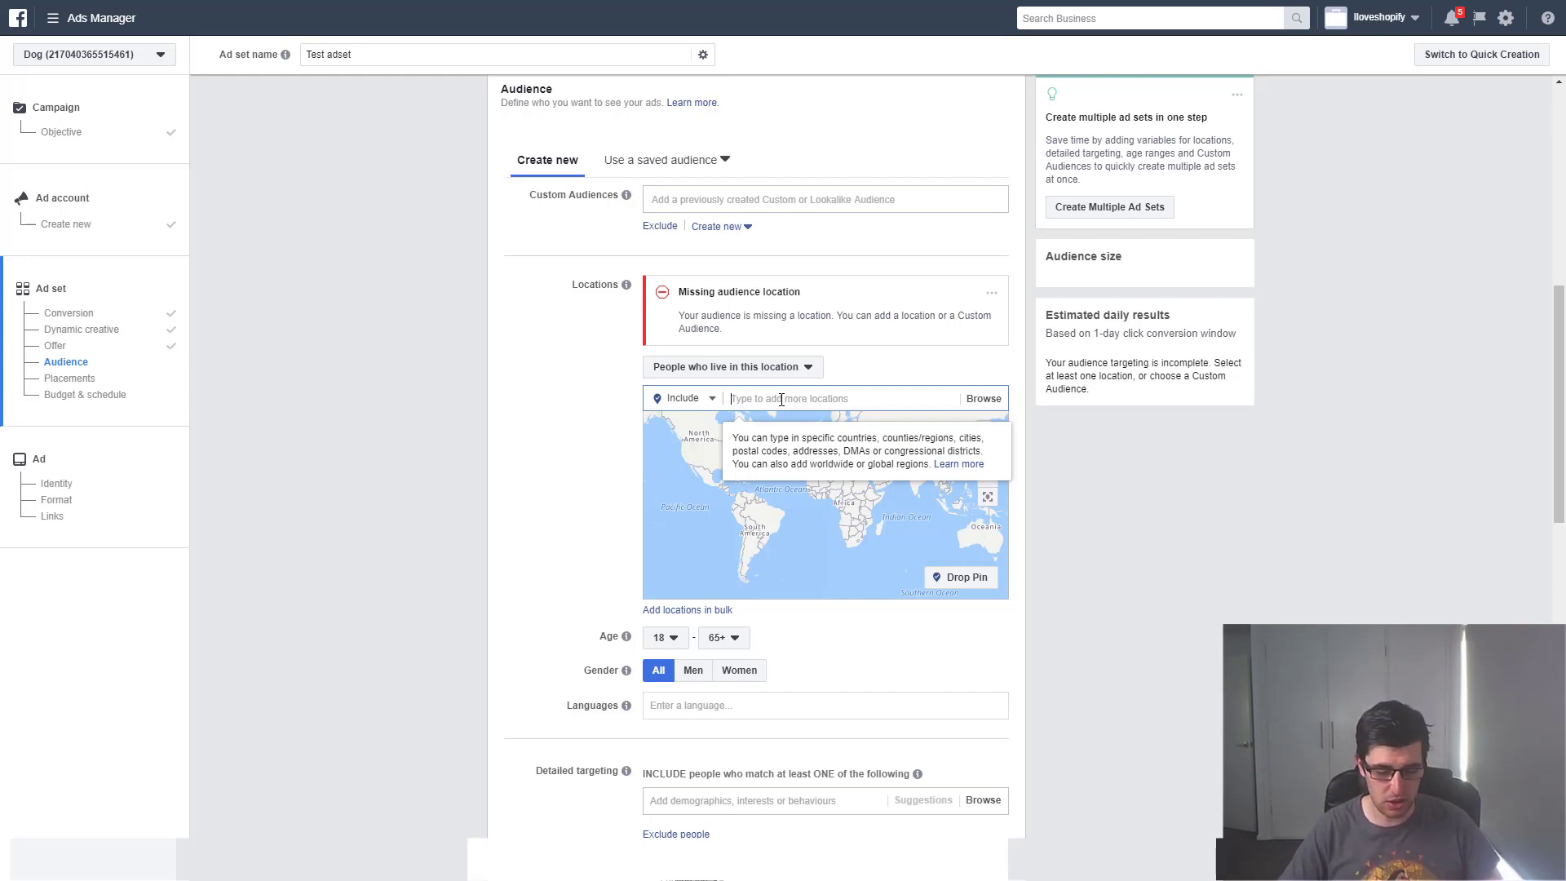
type("united")
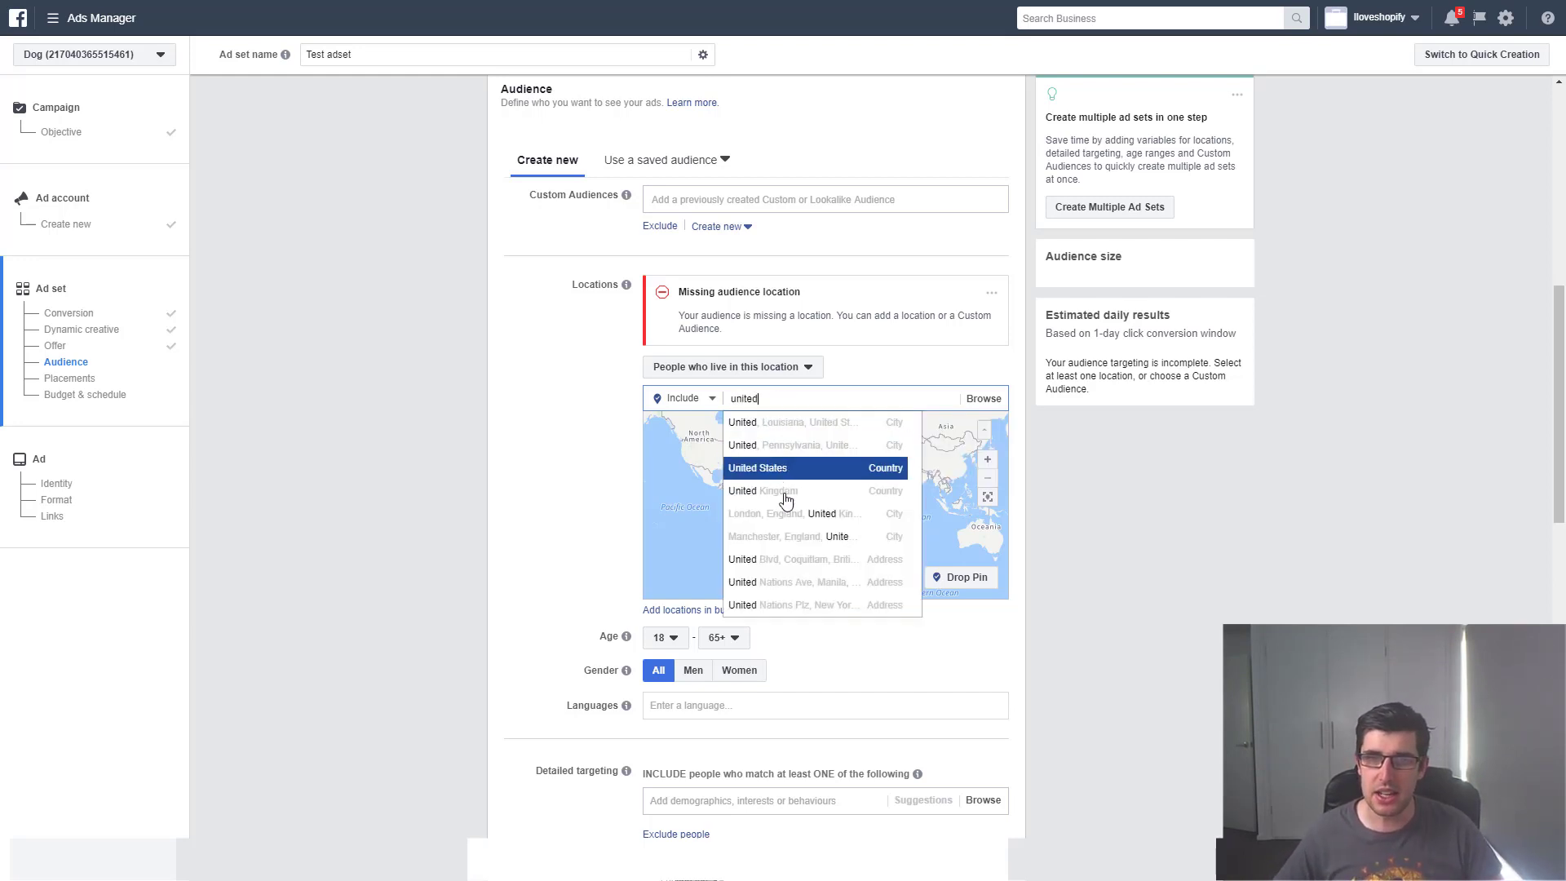
left_click(782, 473)
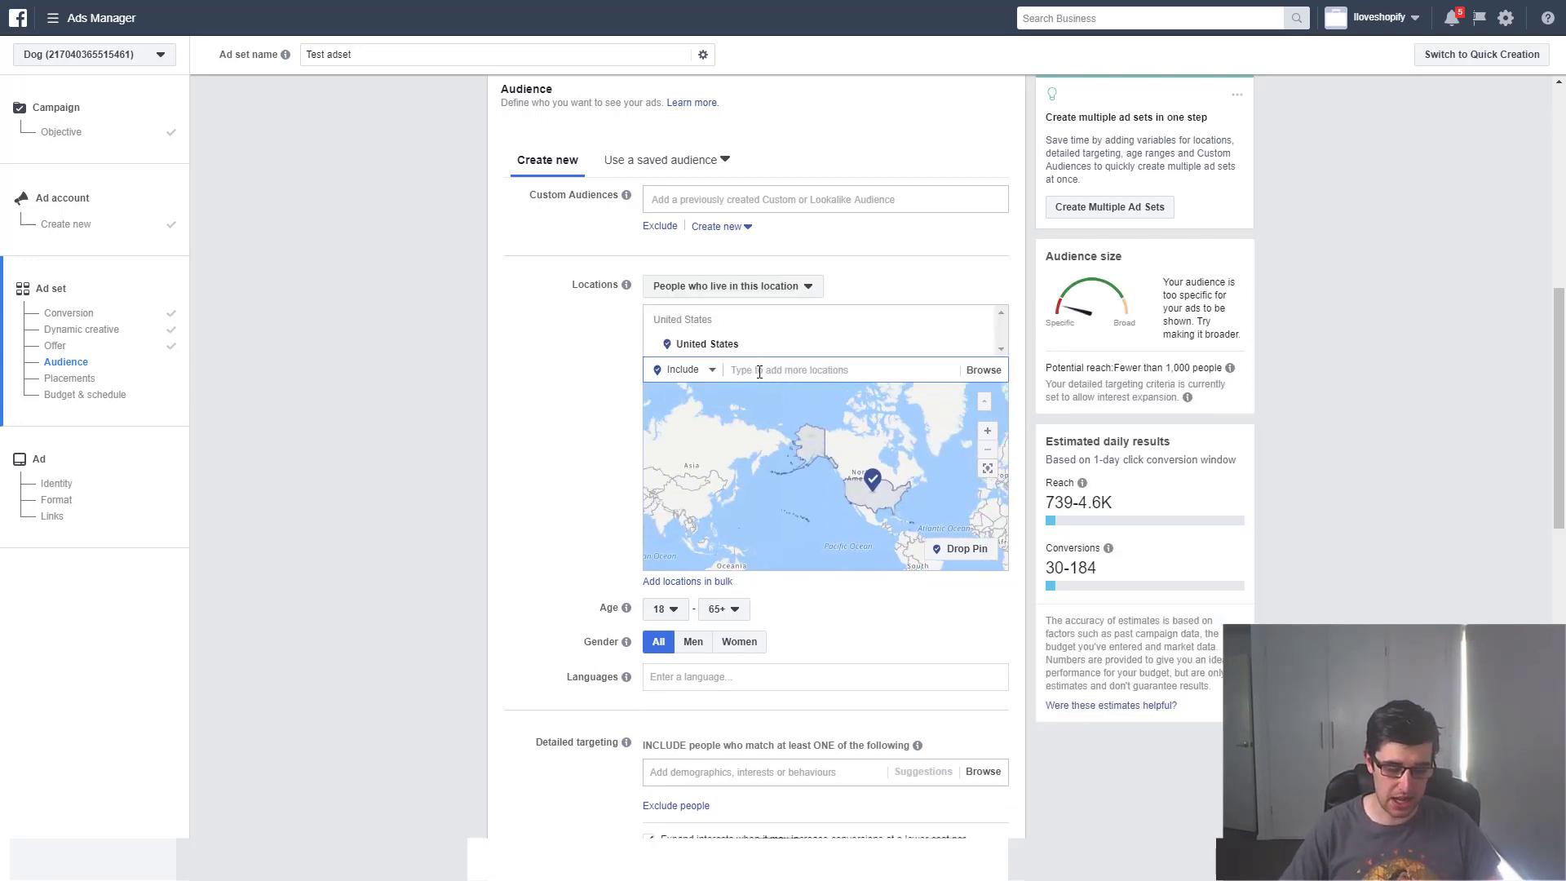
type("united")
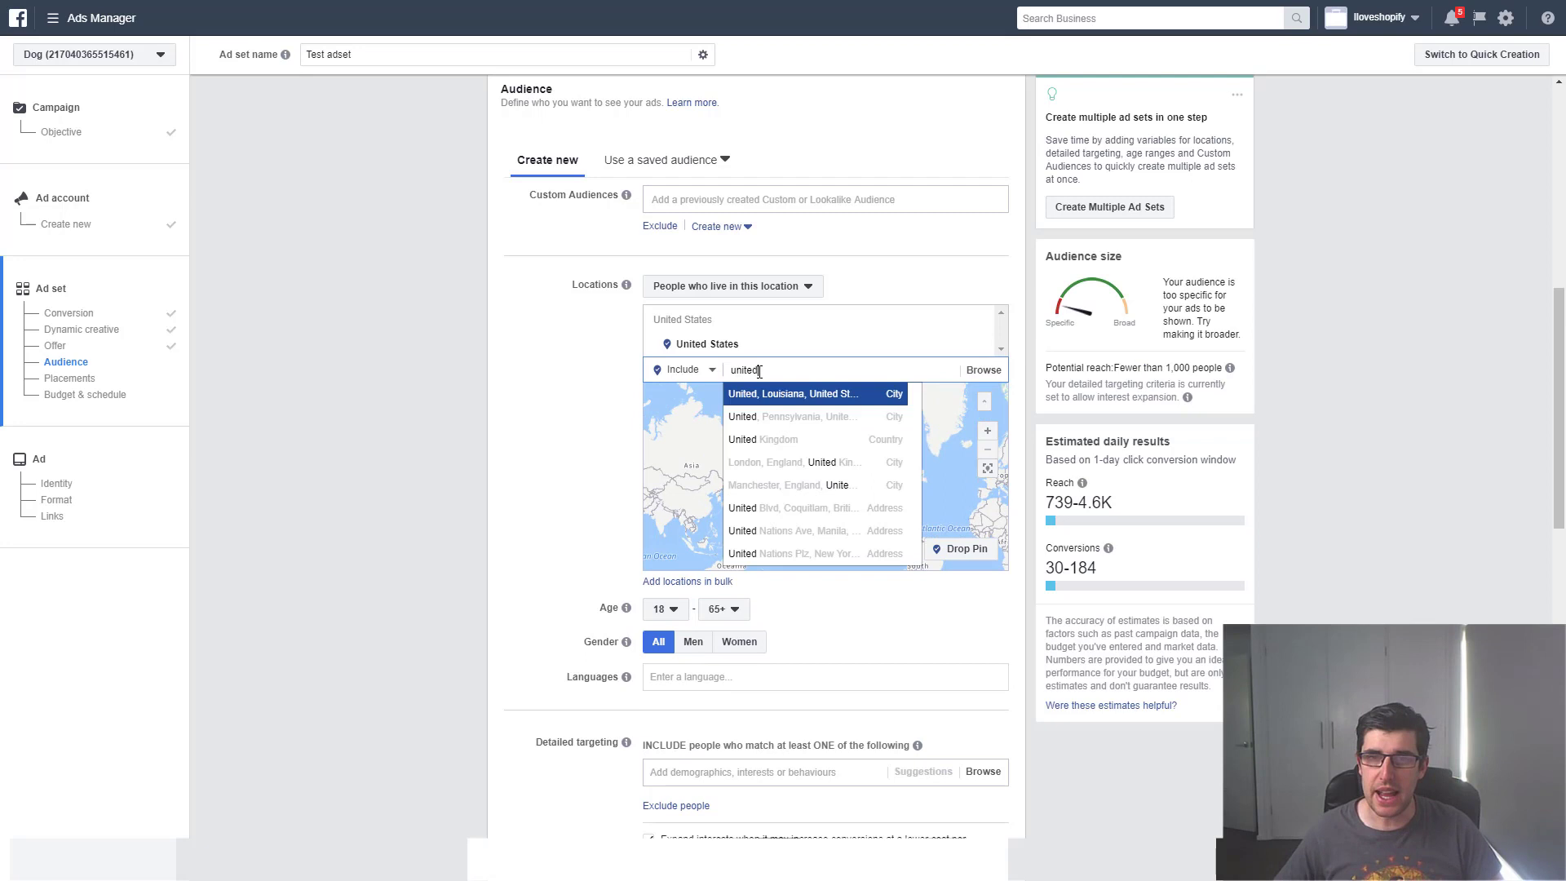
left_click(779, 439)
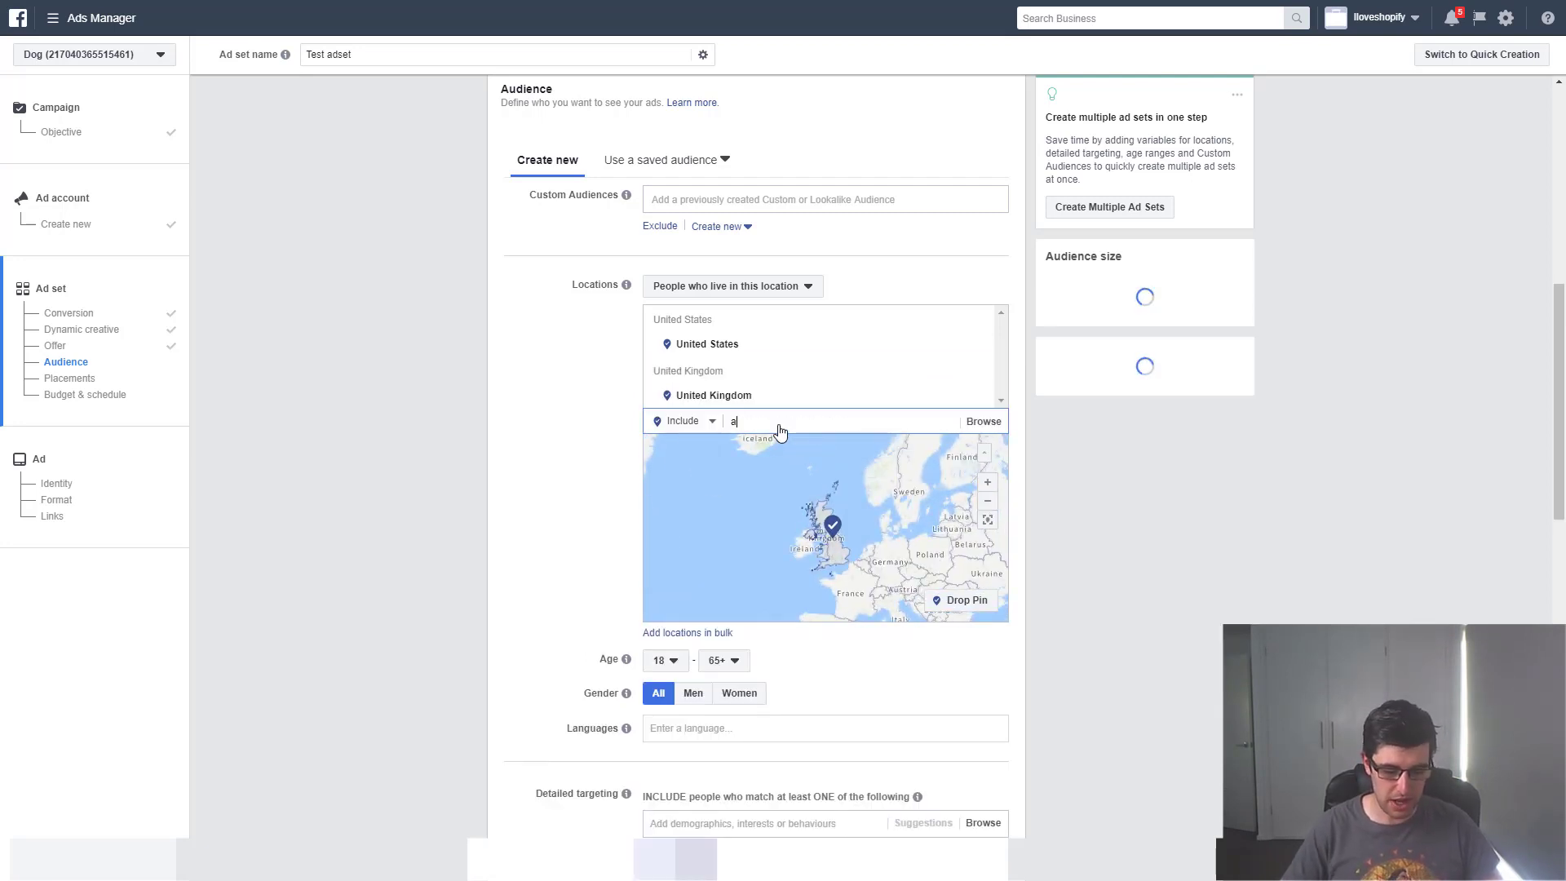
type("austr")
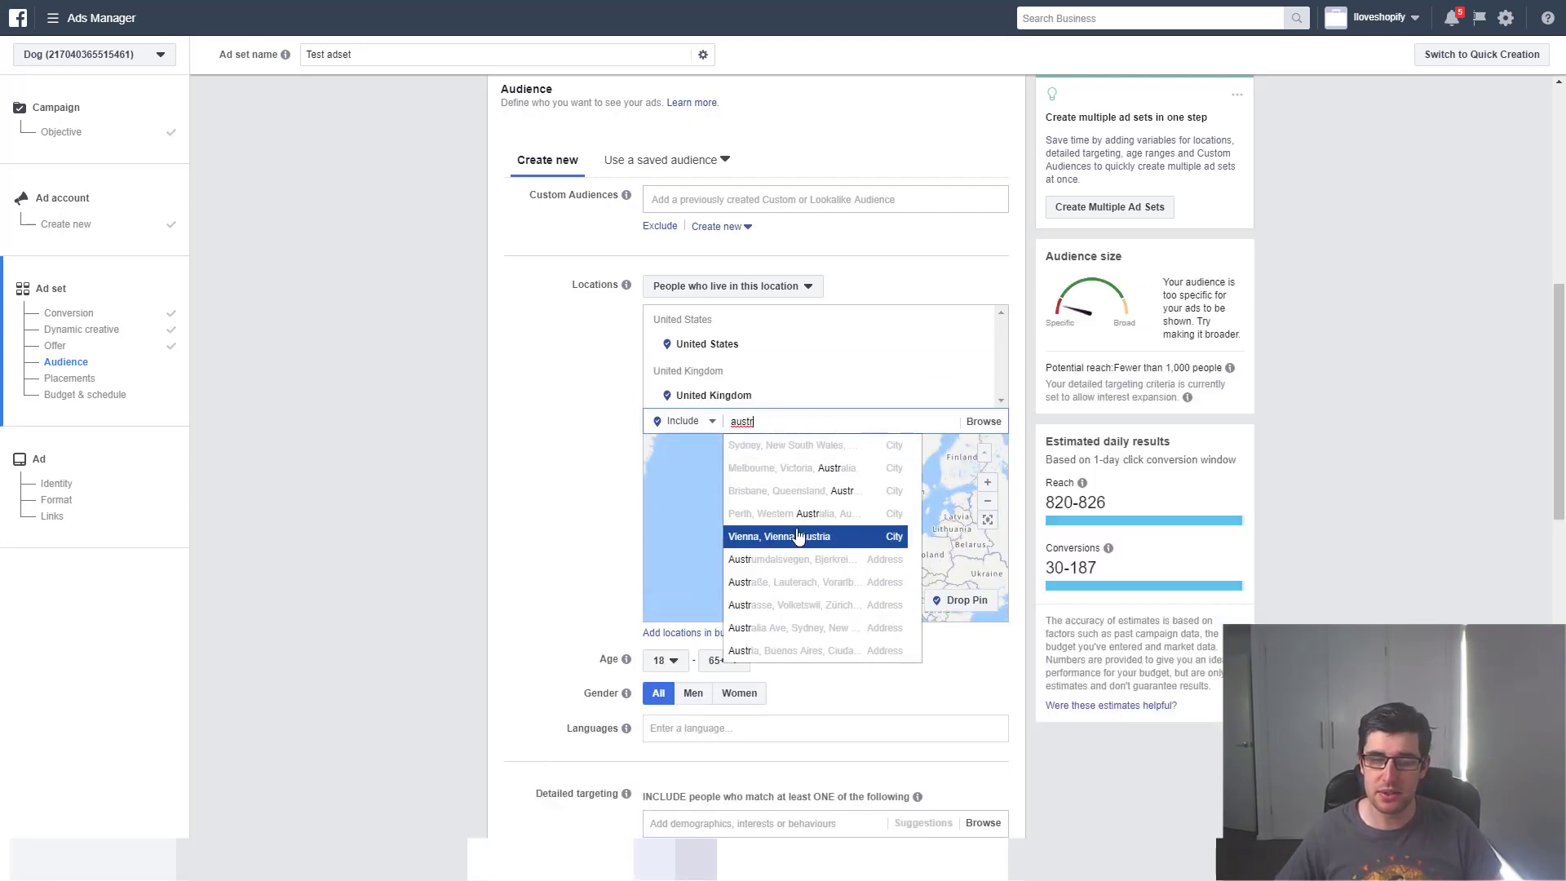
type("ali")
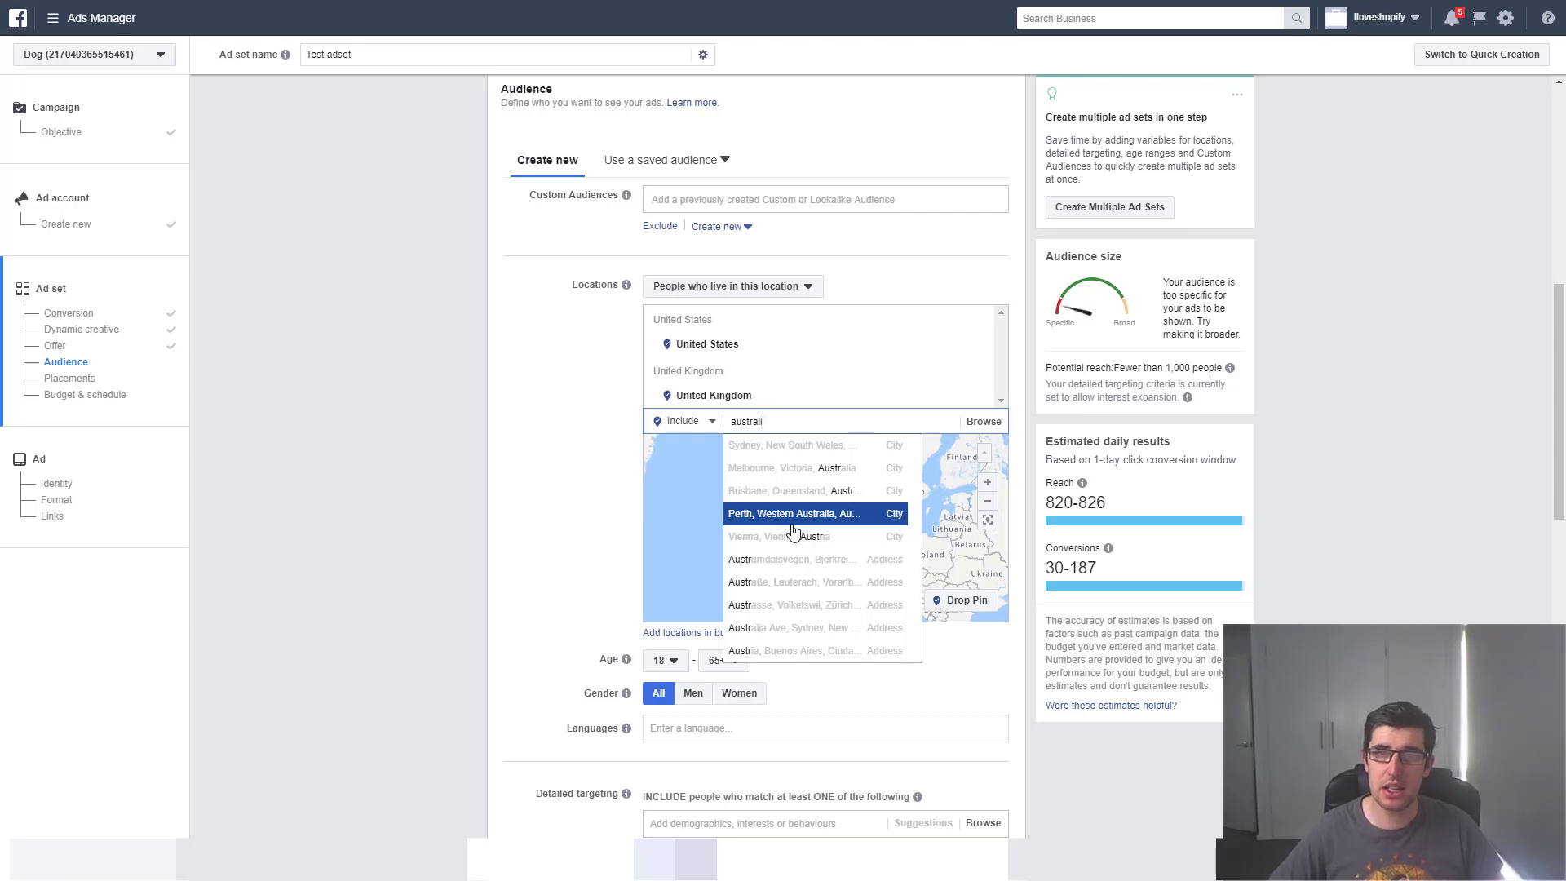
type("a")
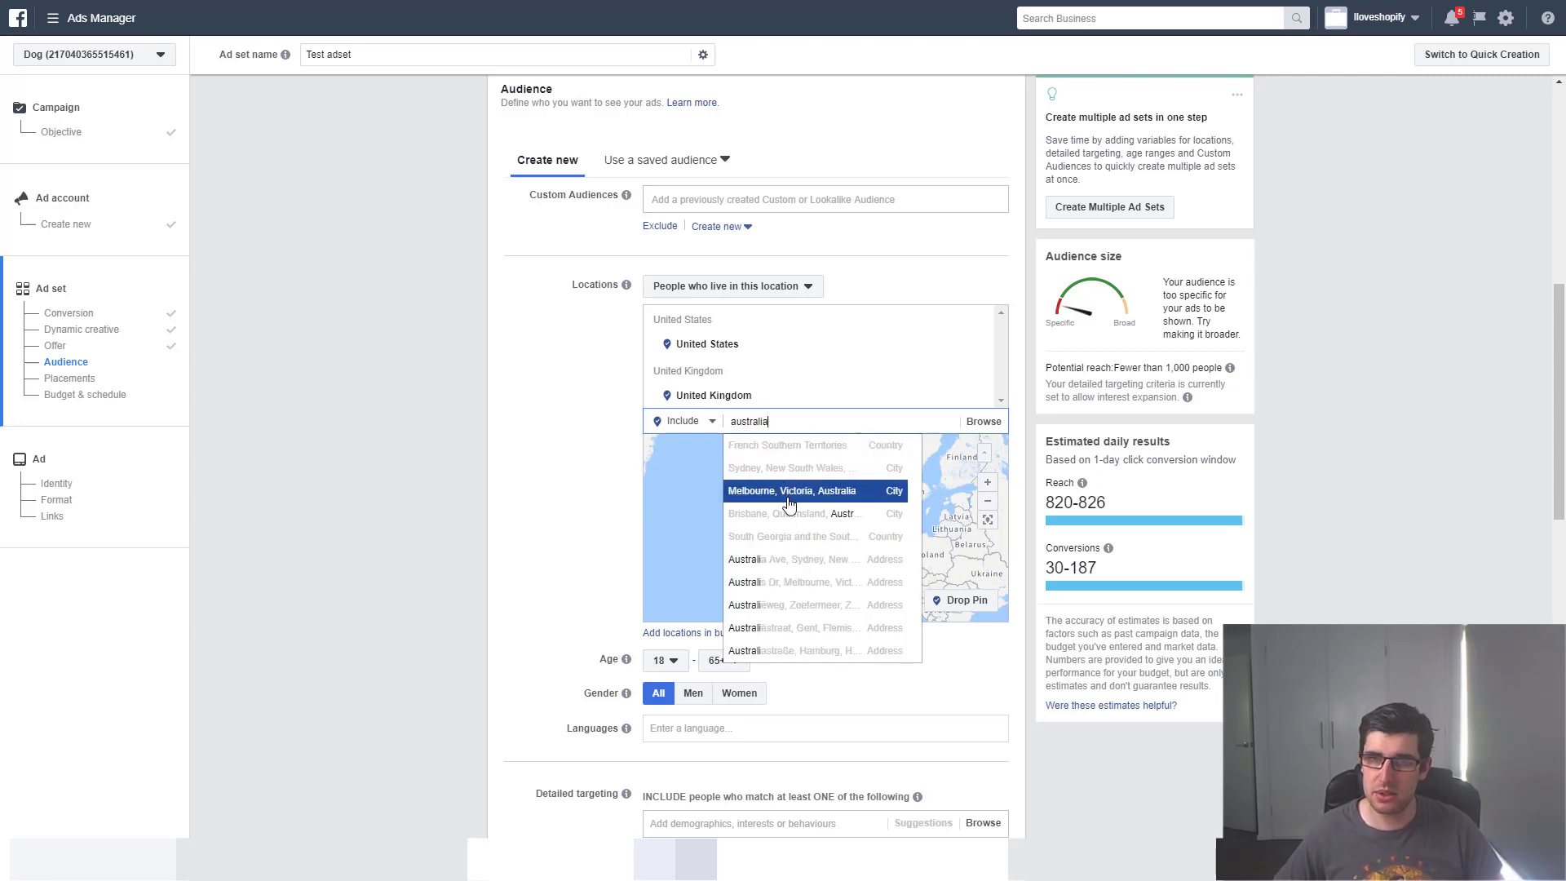
left_click(756, 451)
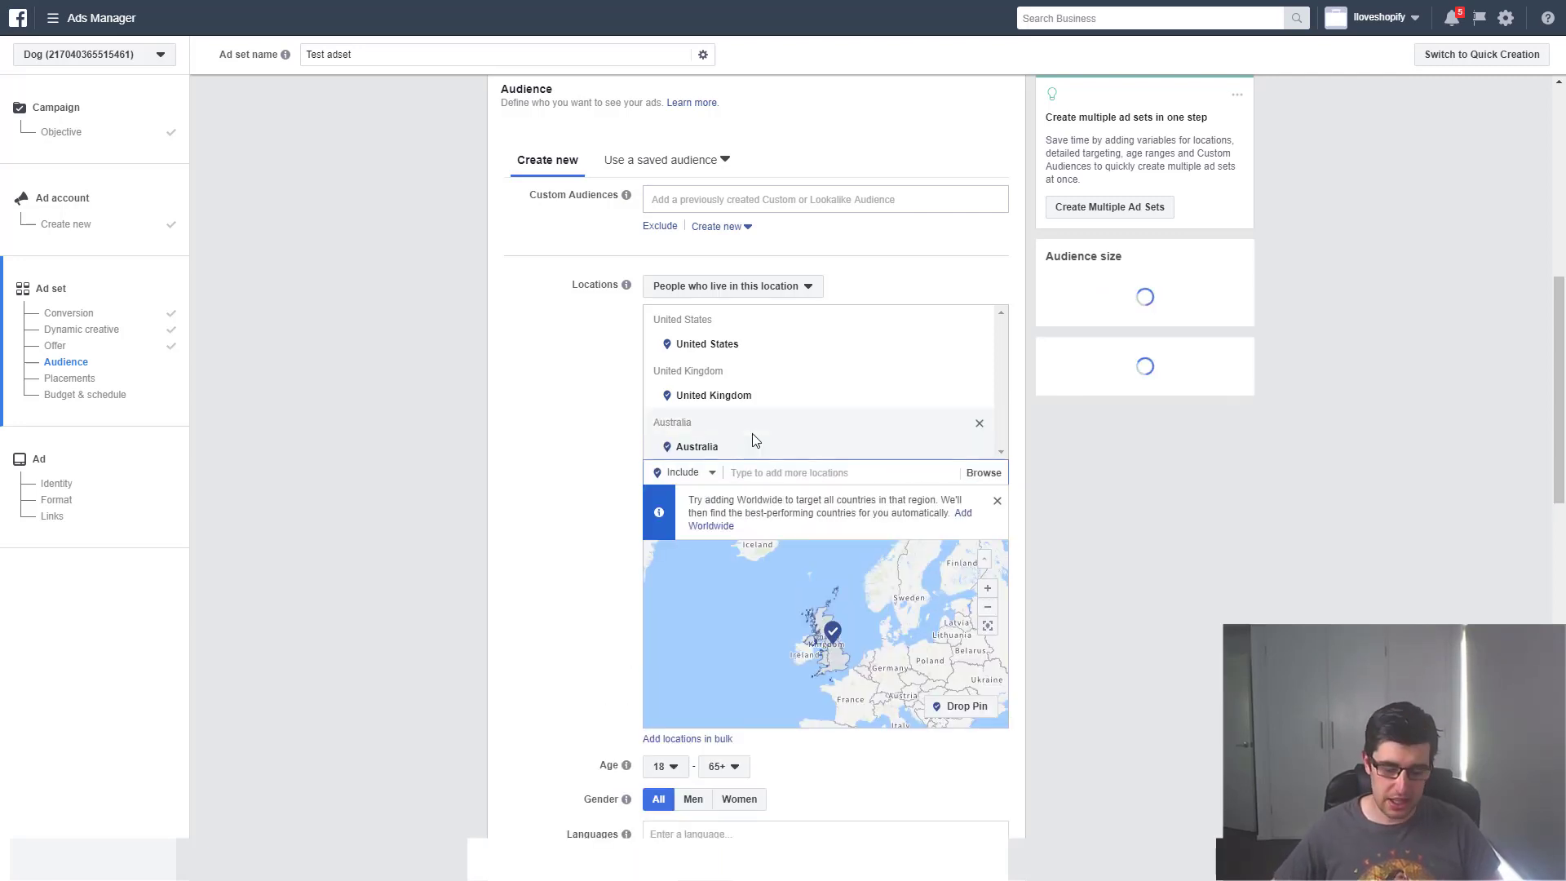
type("cana")
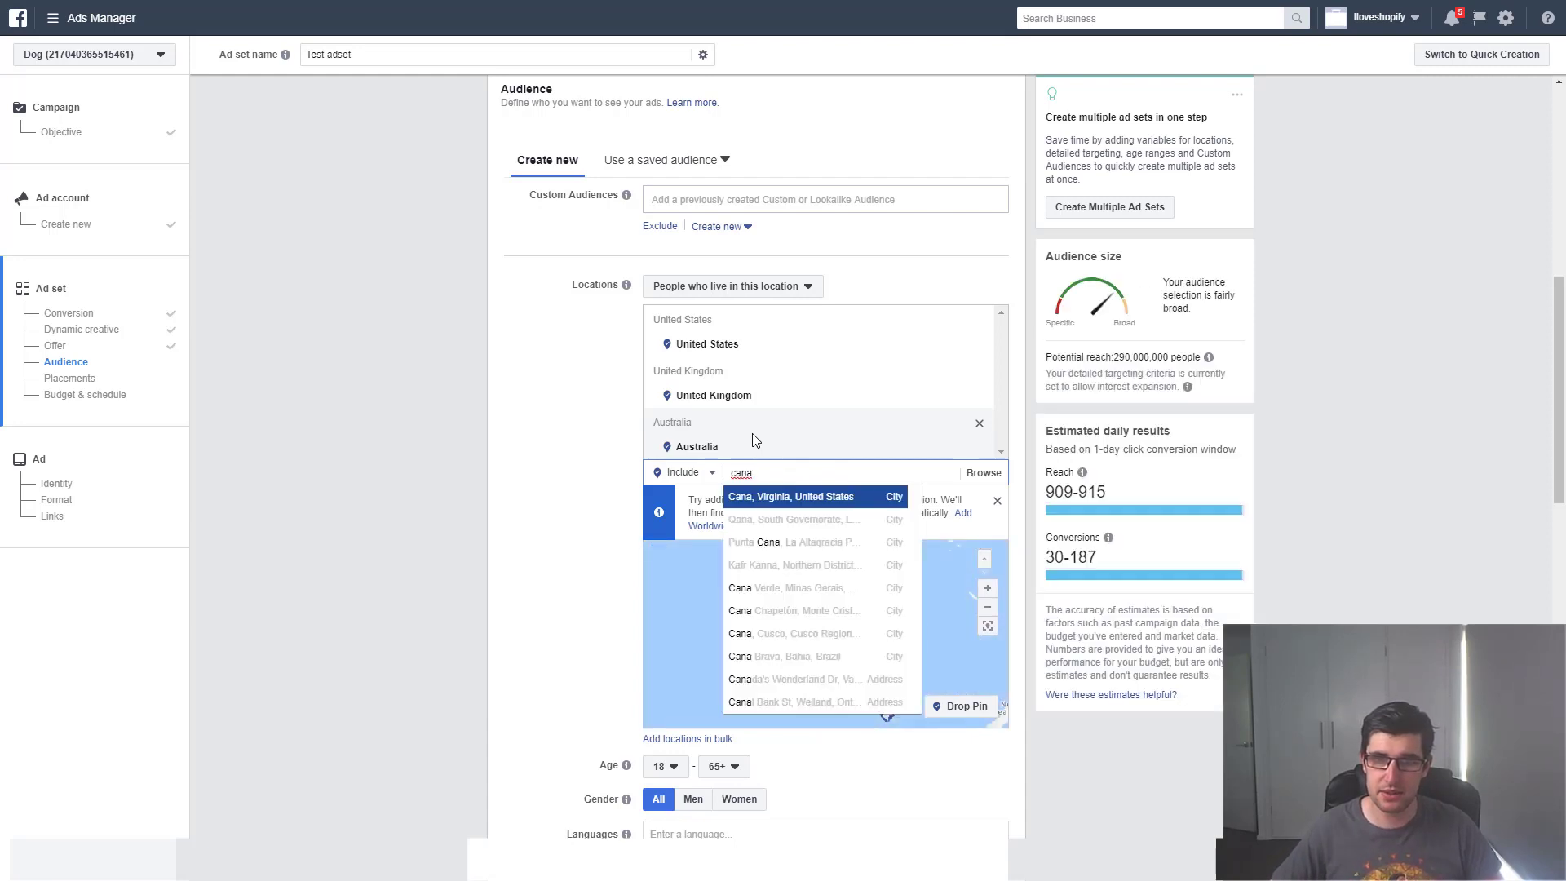
type("da")
key("Return")
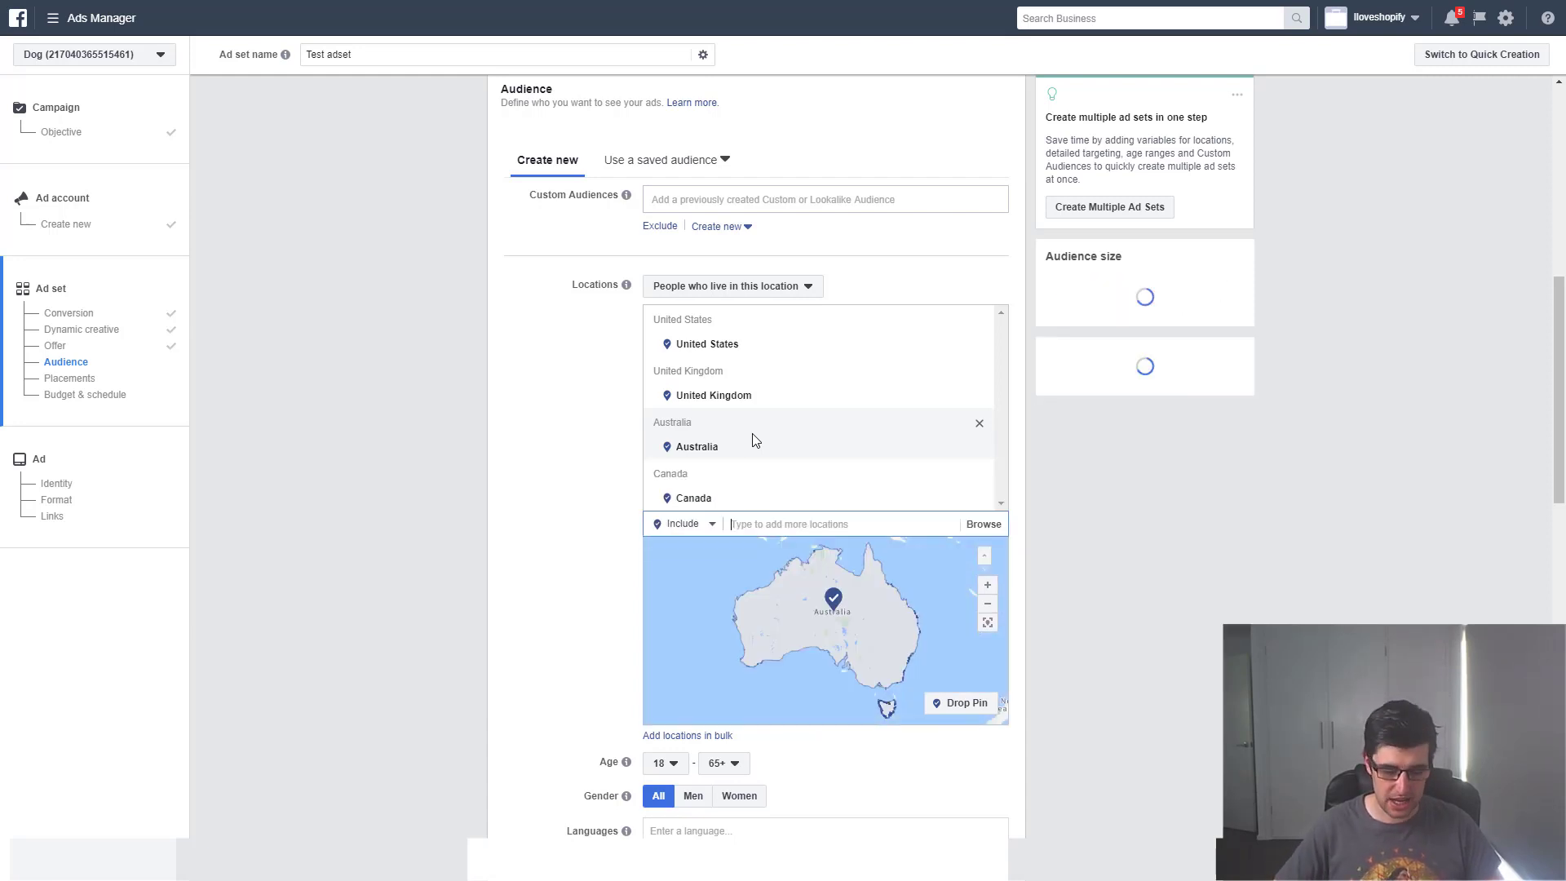
type("new")
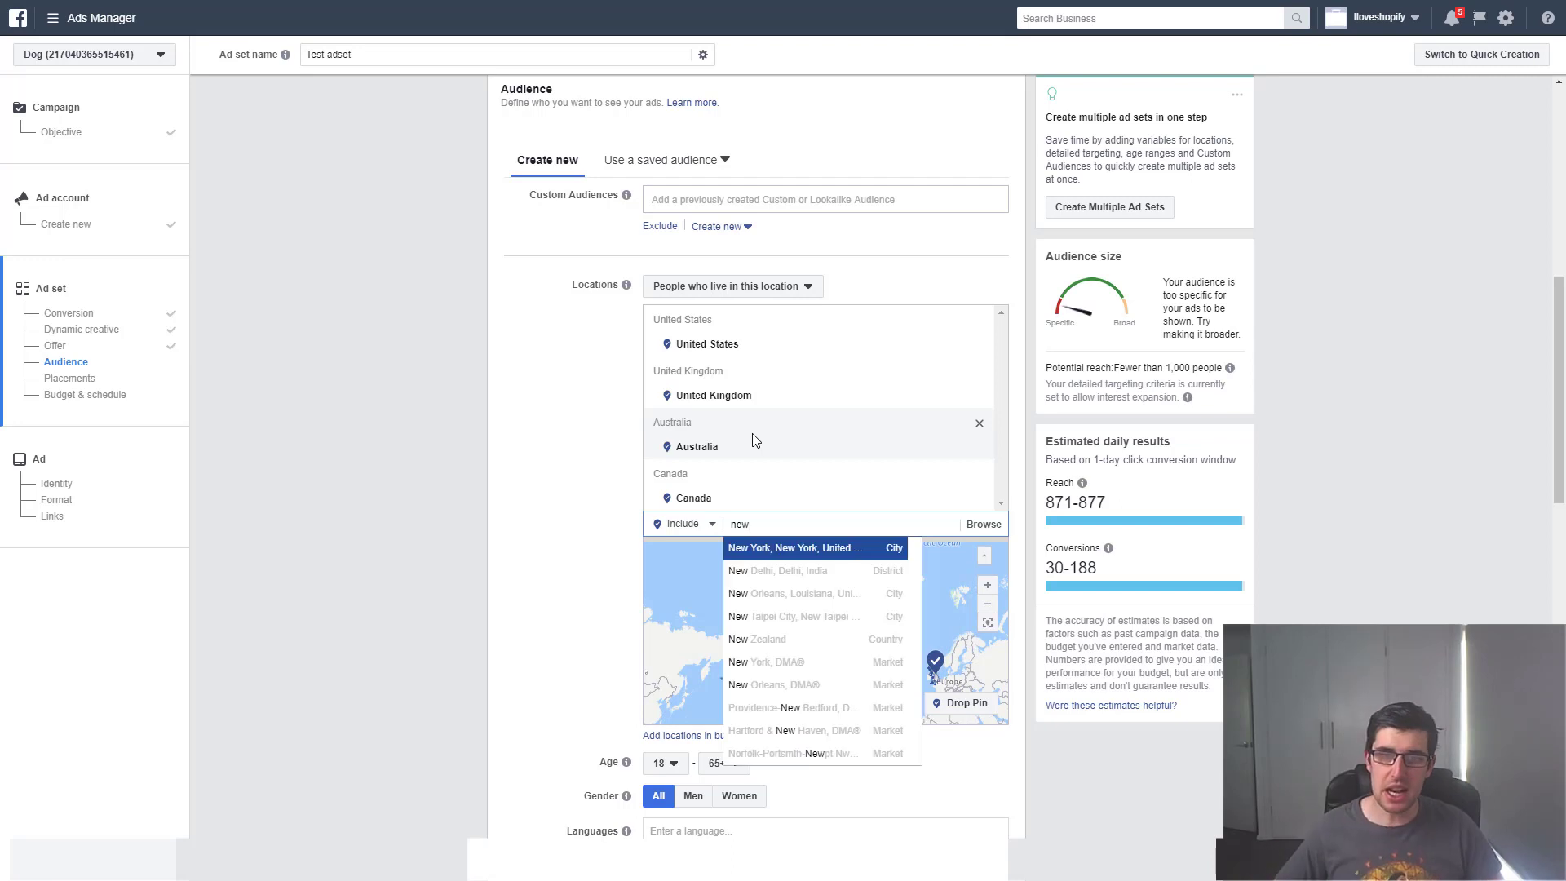
left_click(775, 643)
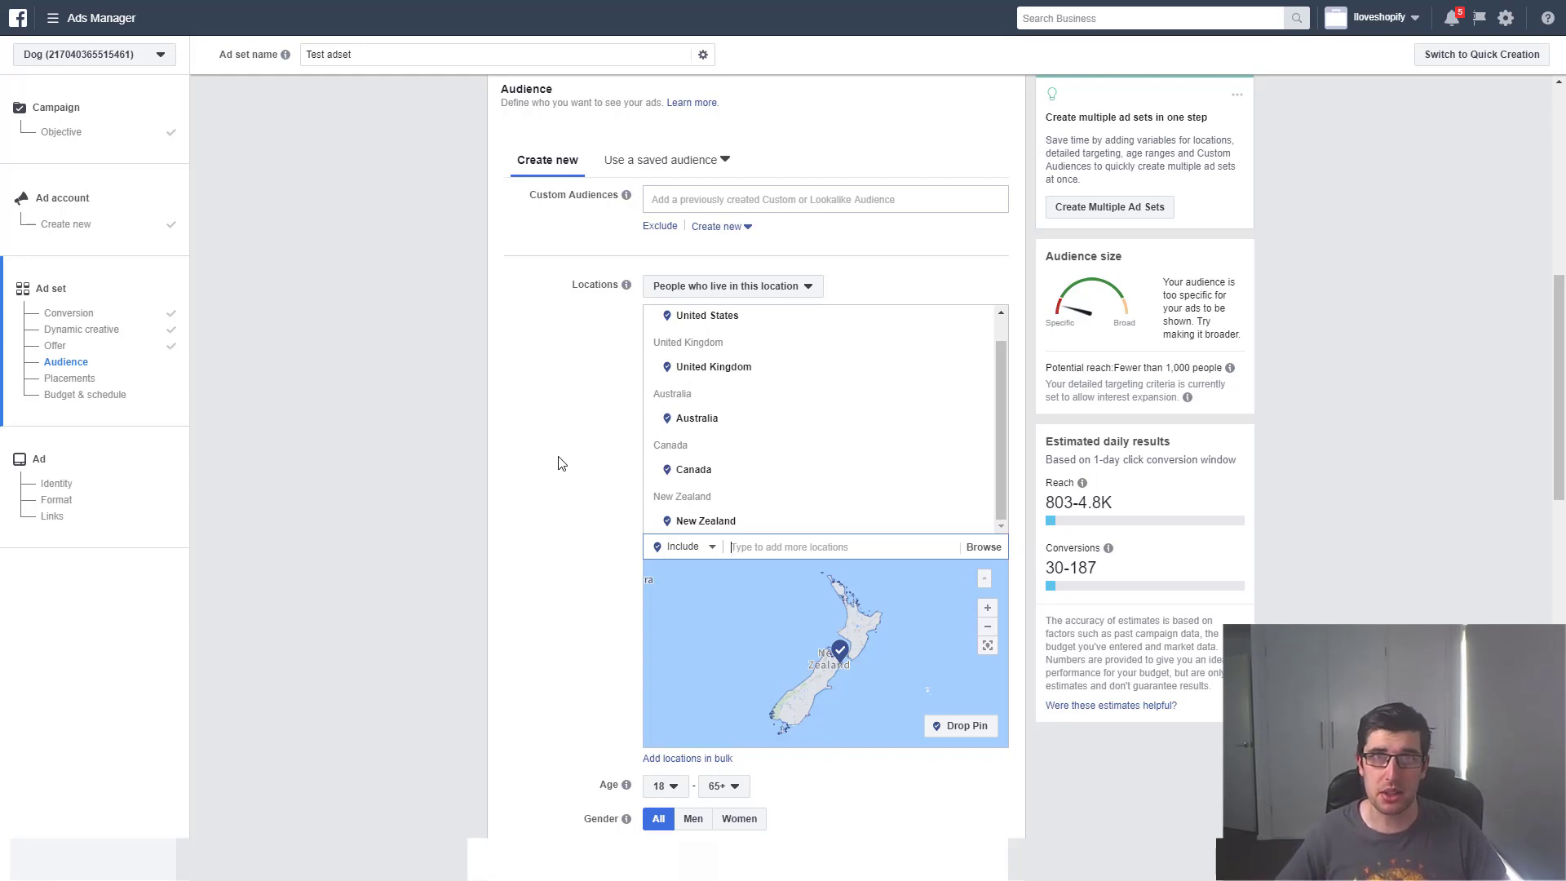
scroll(558, 463, "down", 1)
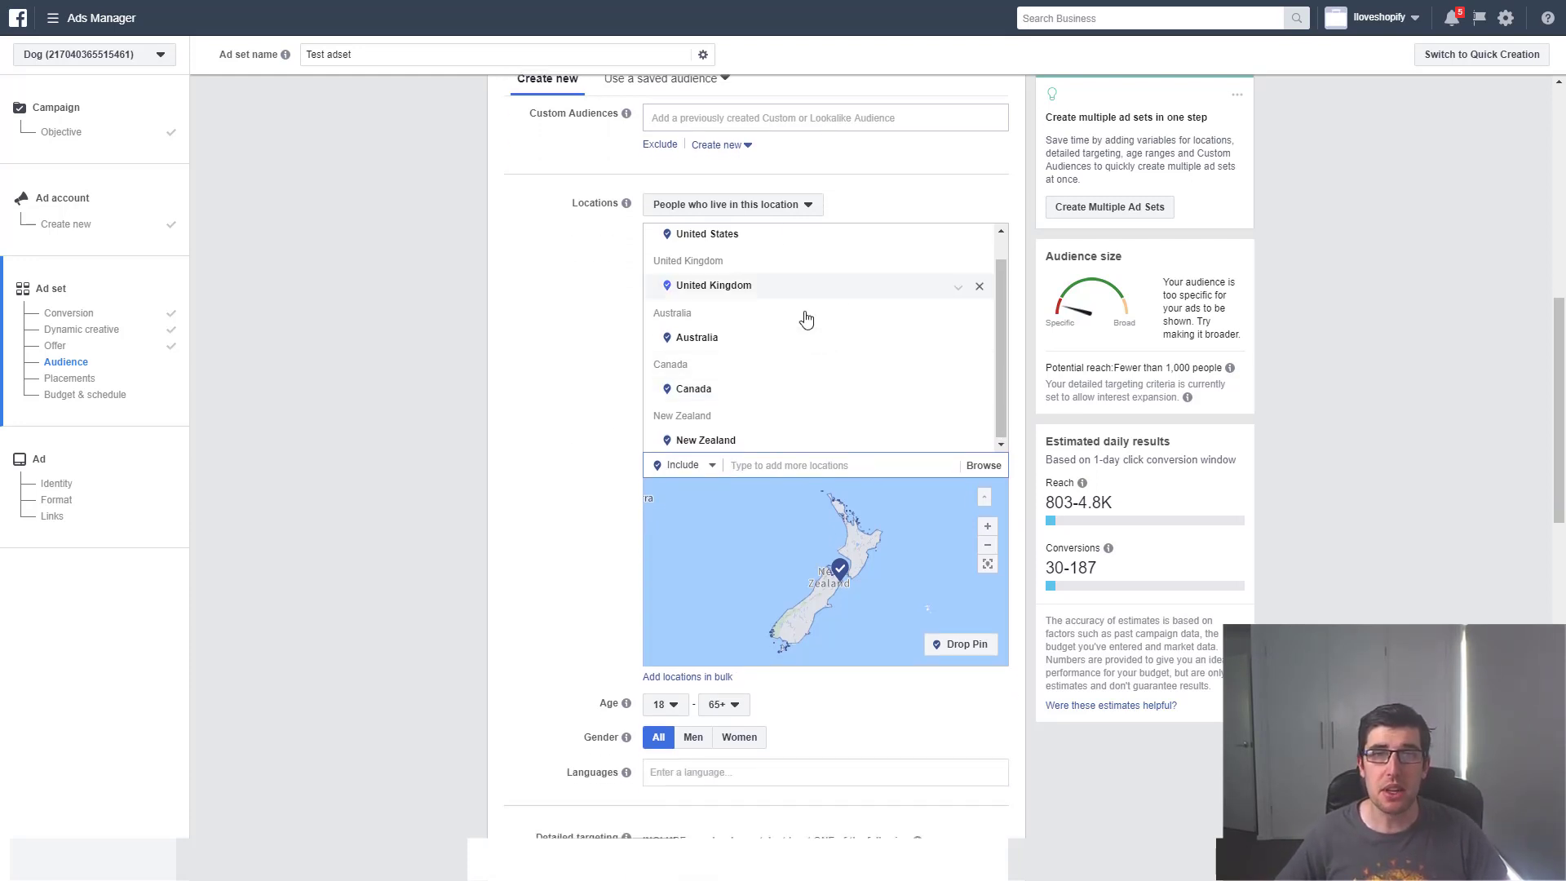
scroll(502, 343, "down", 2)
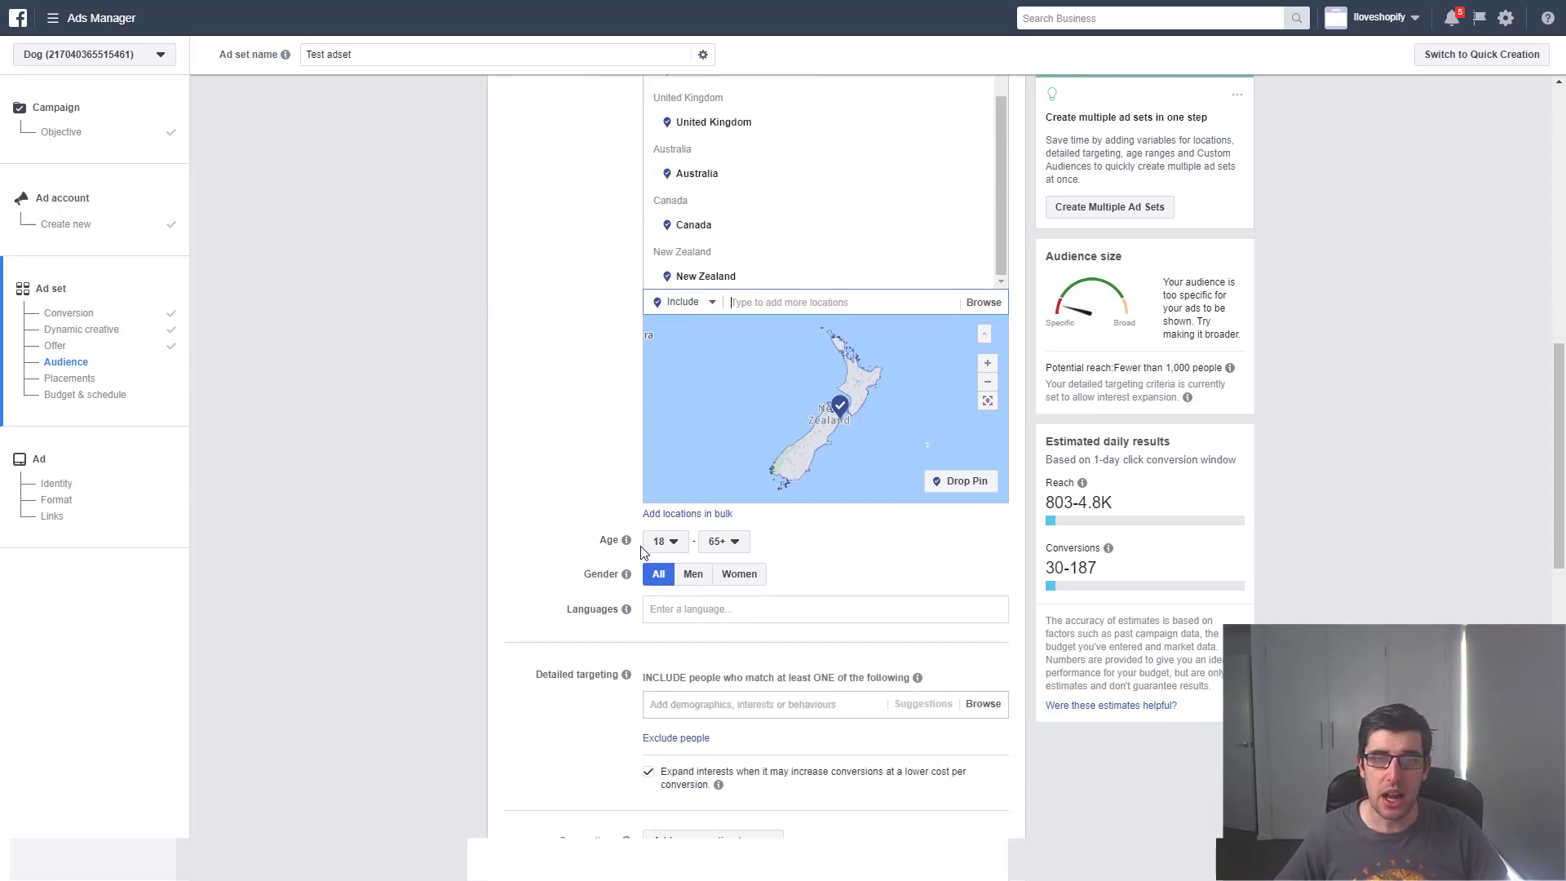
Change the minimum age from 18 to 25, leaving the maximum at 65+
left_click(662, 542)
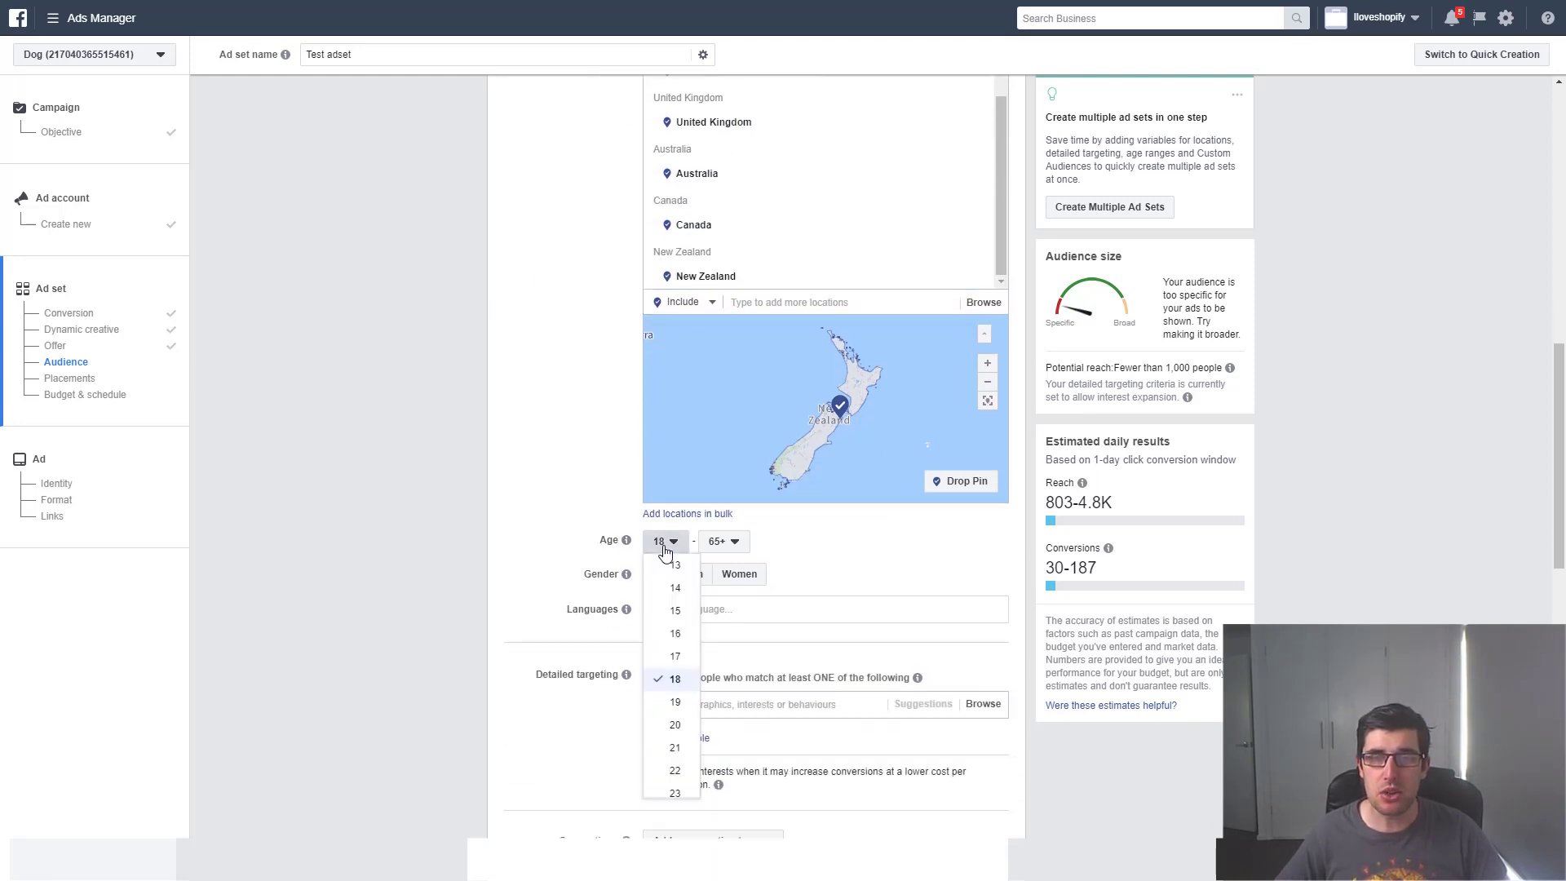
scroll(665, 663, "down", 2)
left_click(674, 677)
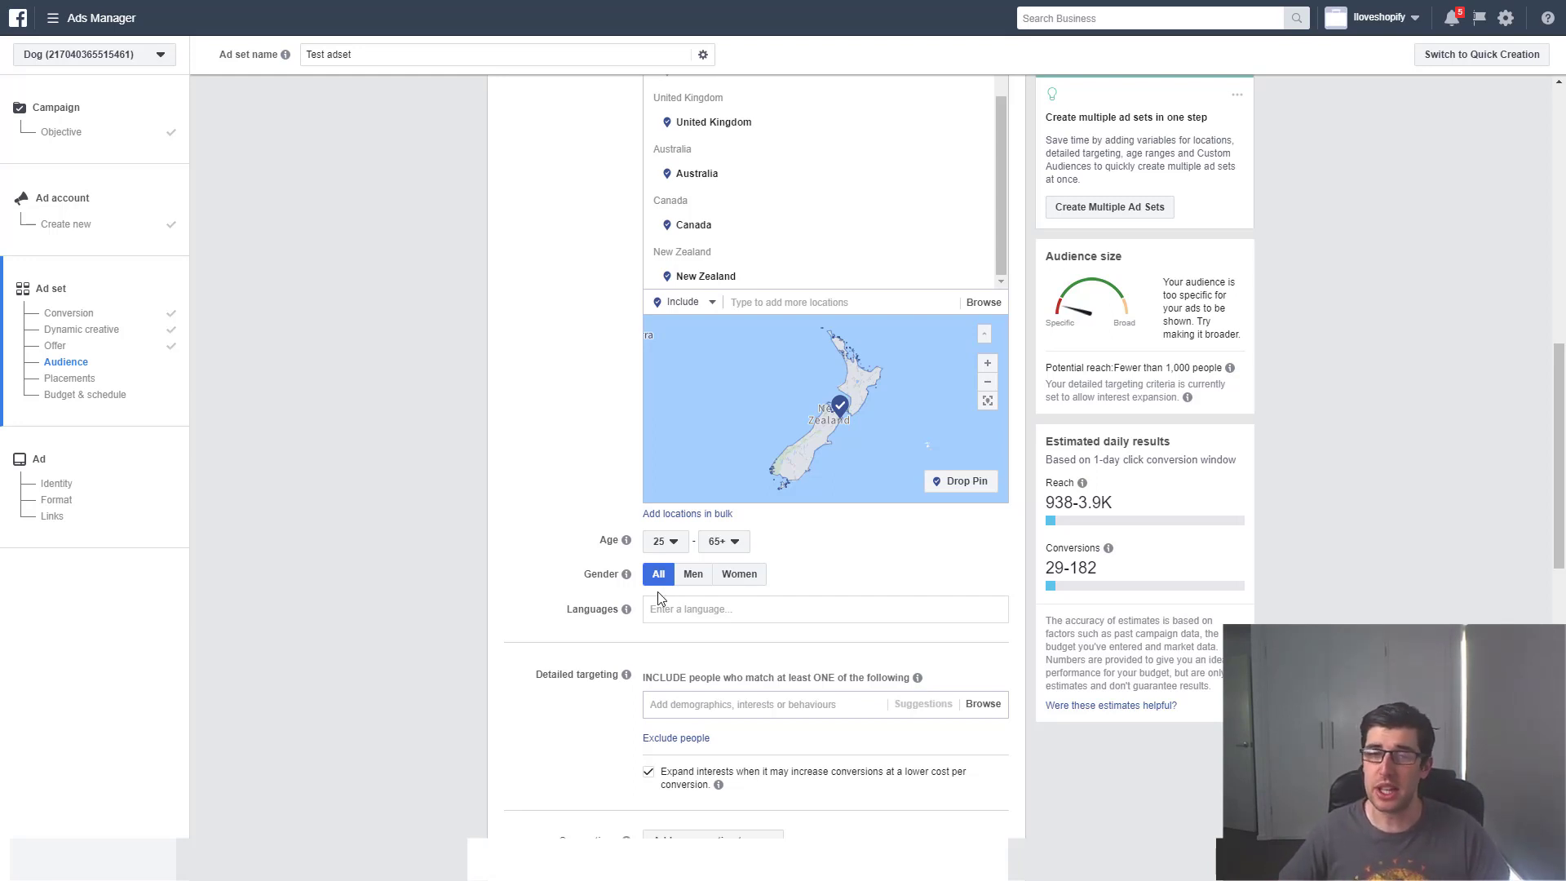
Target women only and add English (All) as the audience language
left_click(739, 574)
left_click(710, 607)
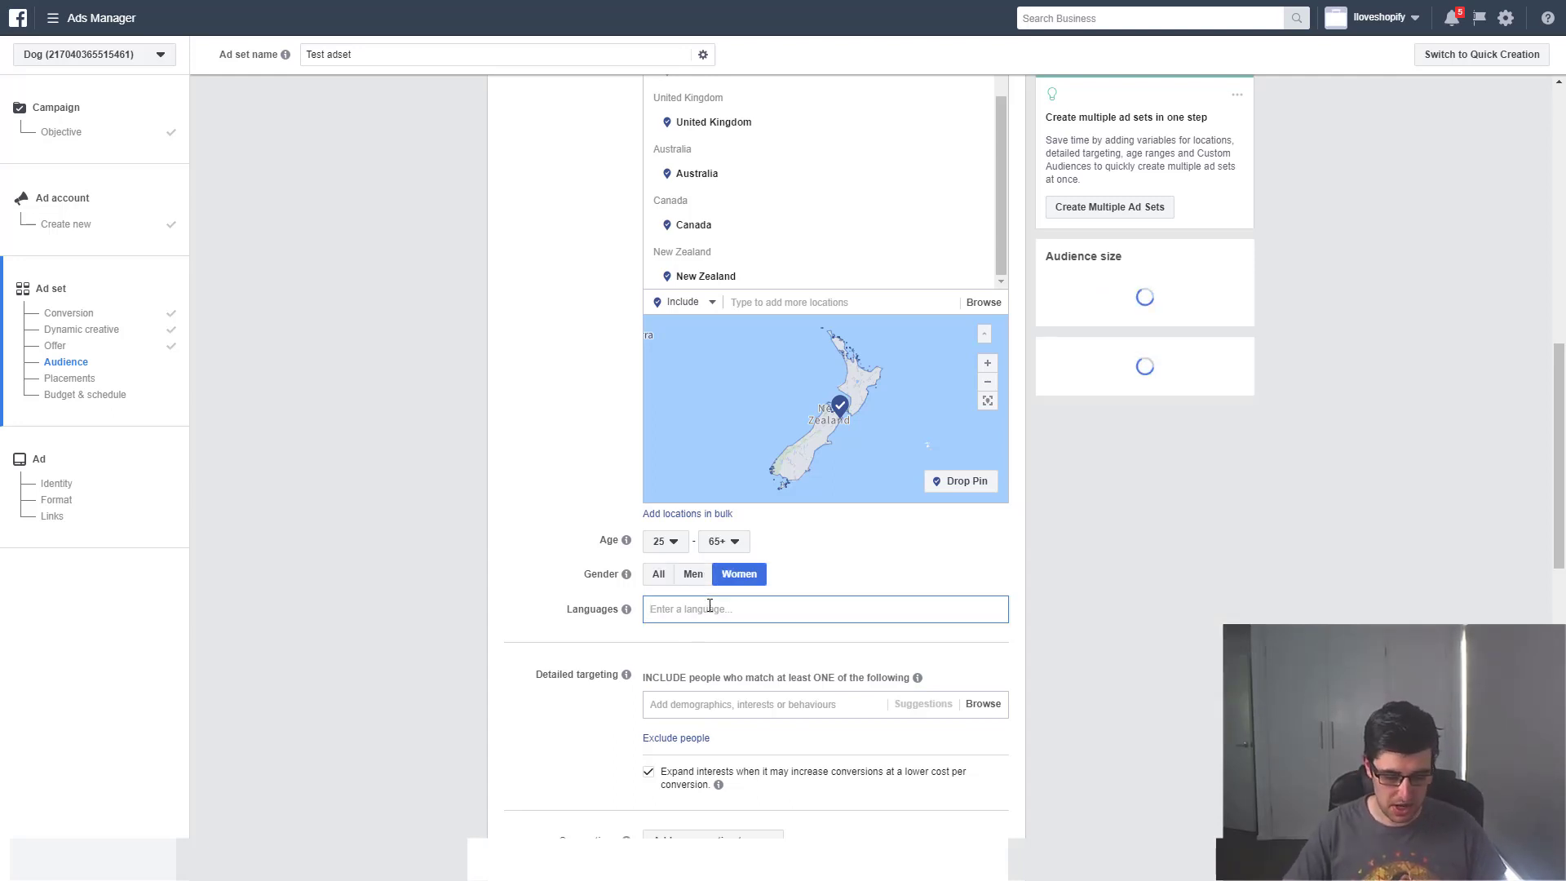
type("engli")
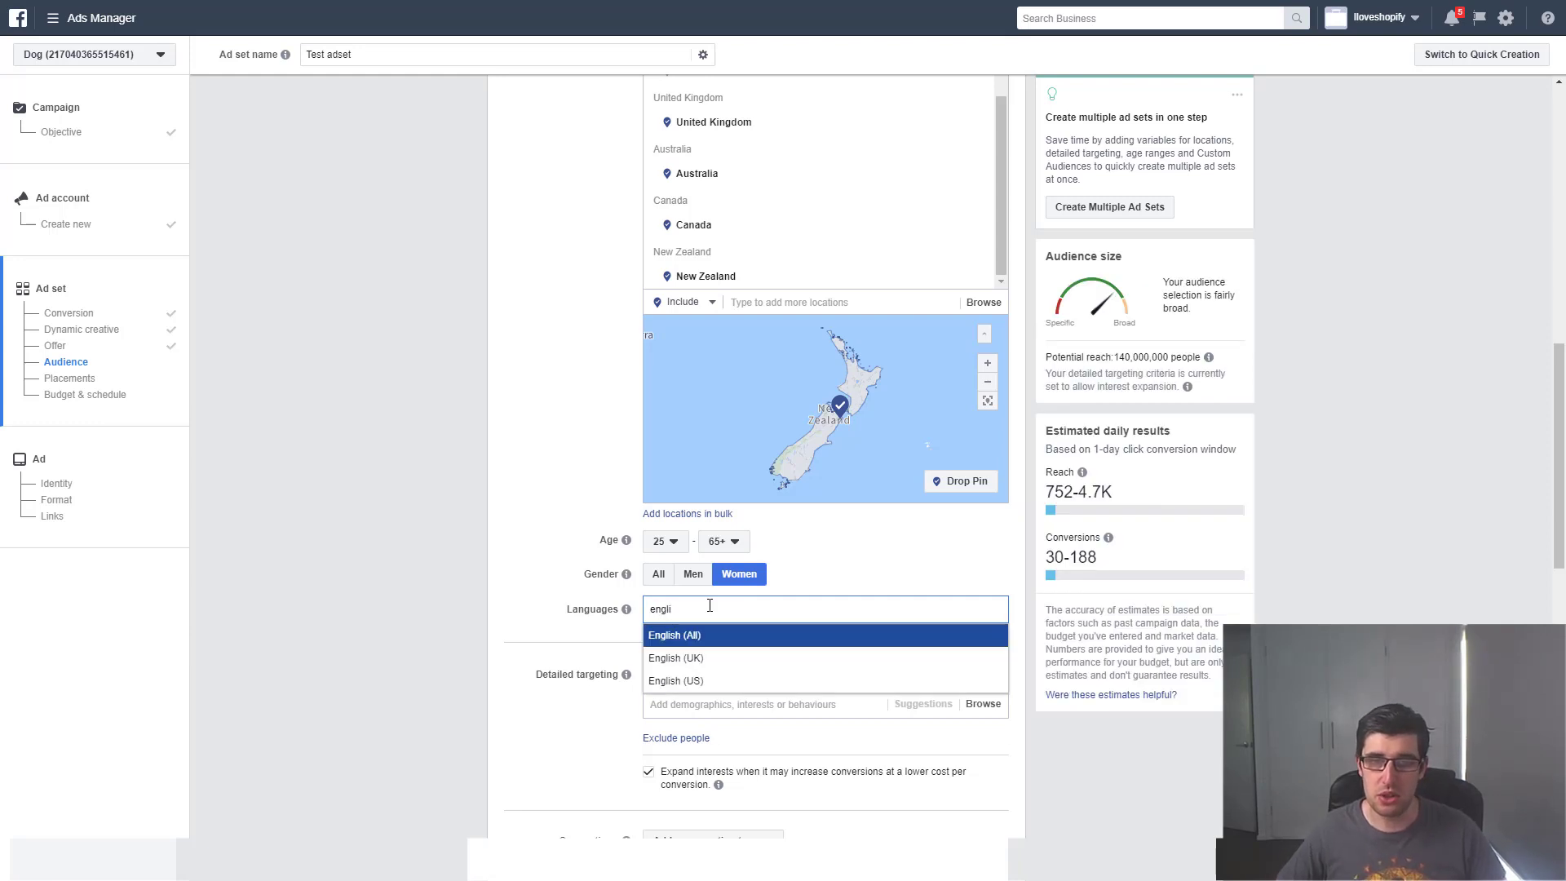
left_click(700, 636)
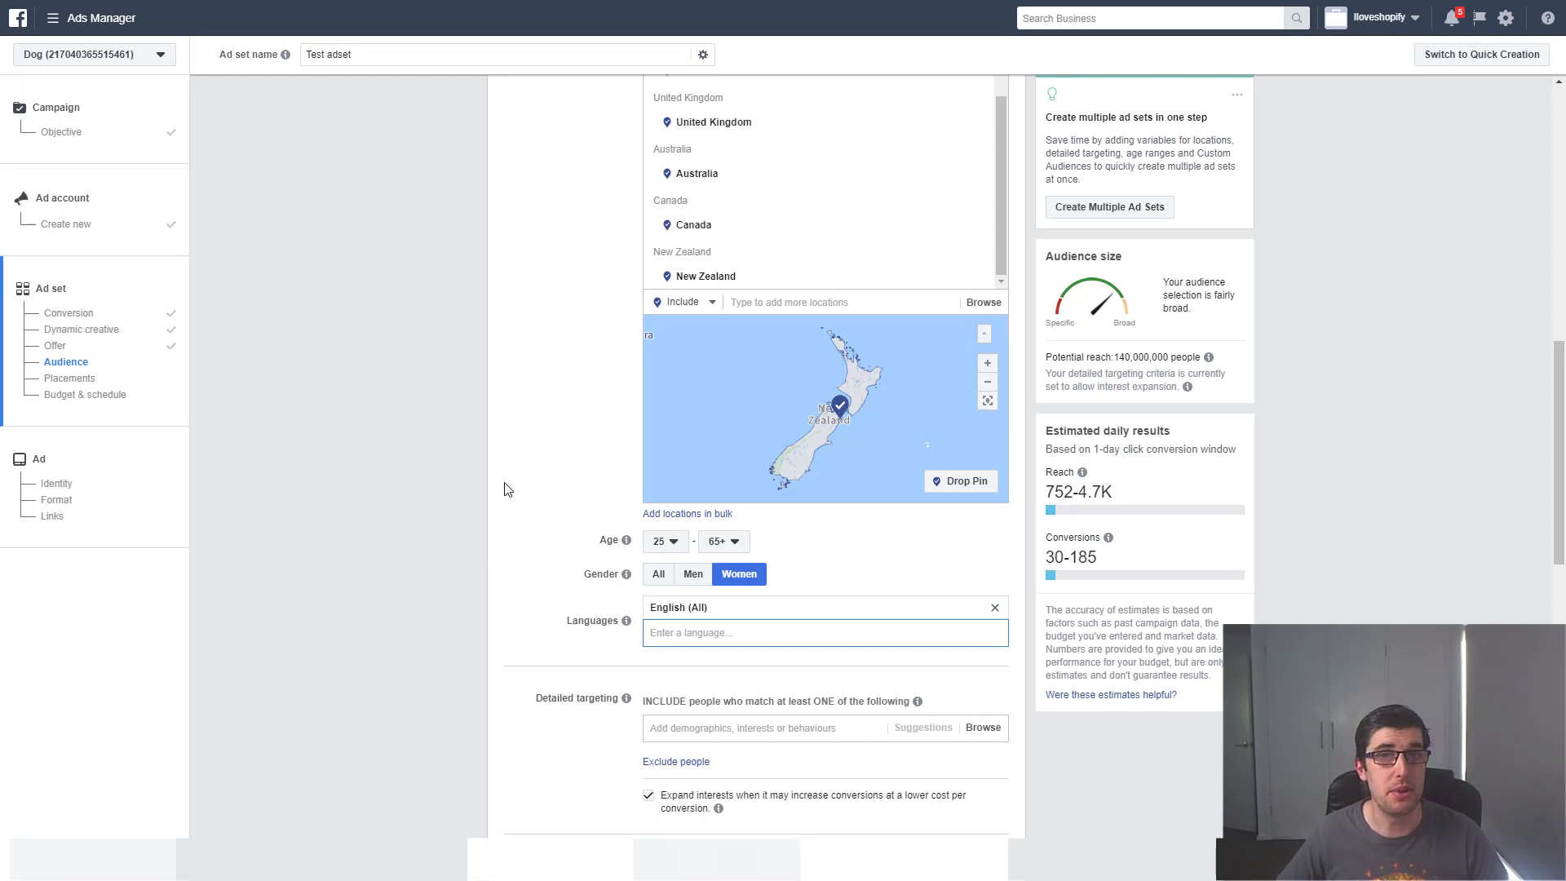
Turn off automatic expansion of detailed-targeting interests
scroll(527, 380, "down", 2)
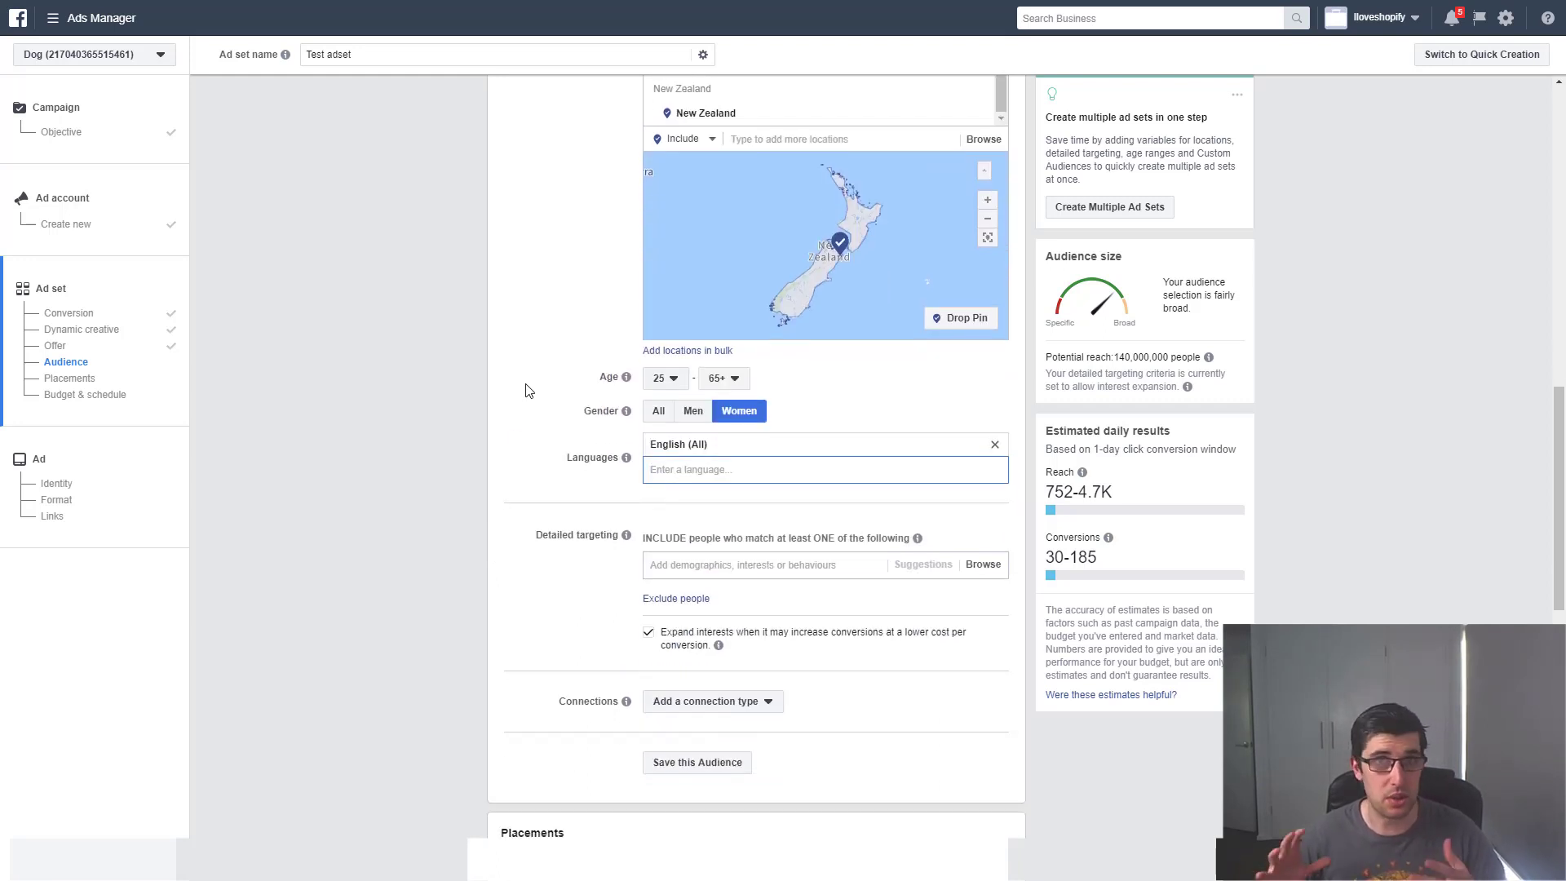
scroll(527, 375, "down", 1)
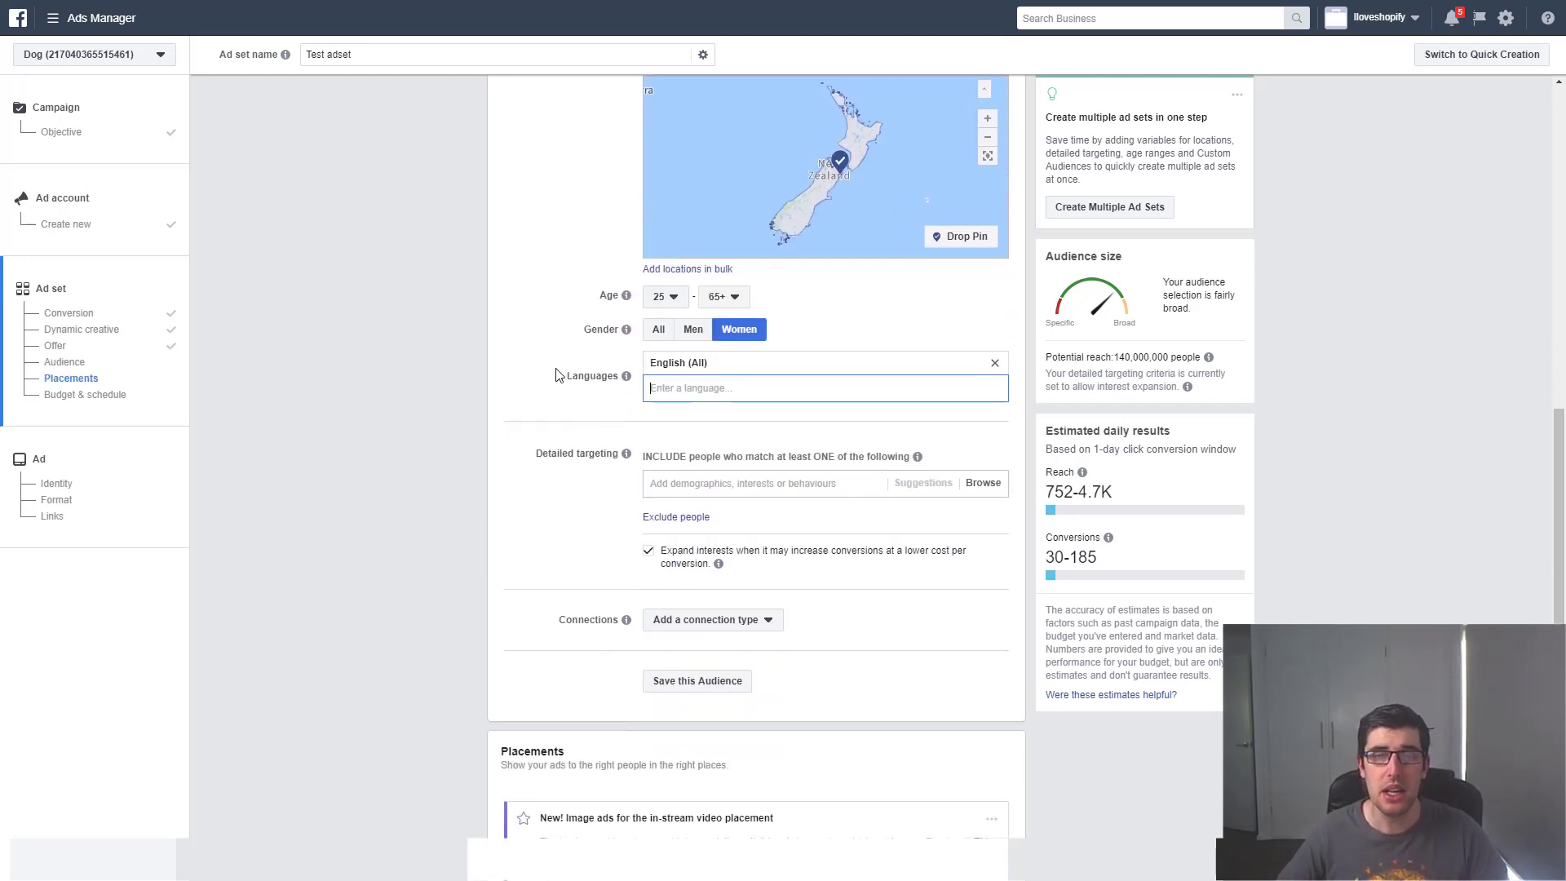
left_click(648, 553)
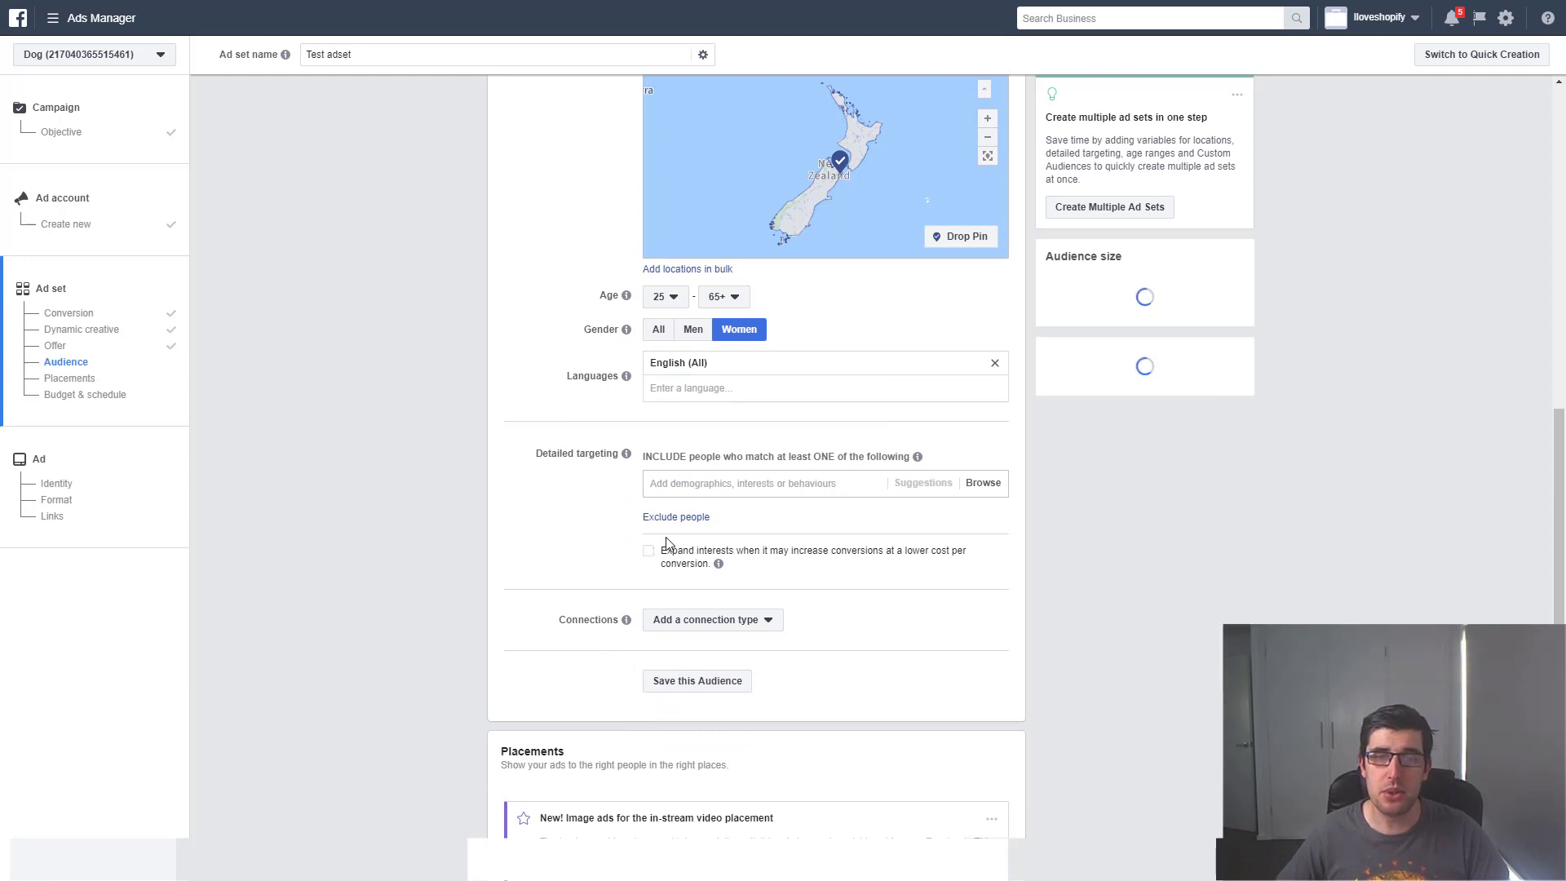
scroll(678, 473, "up", 4)
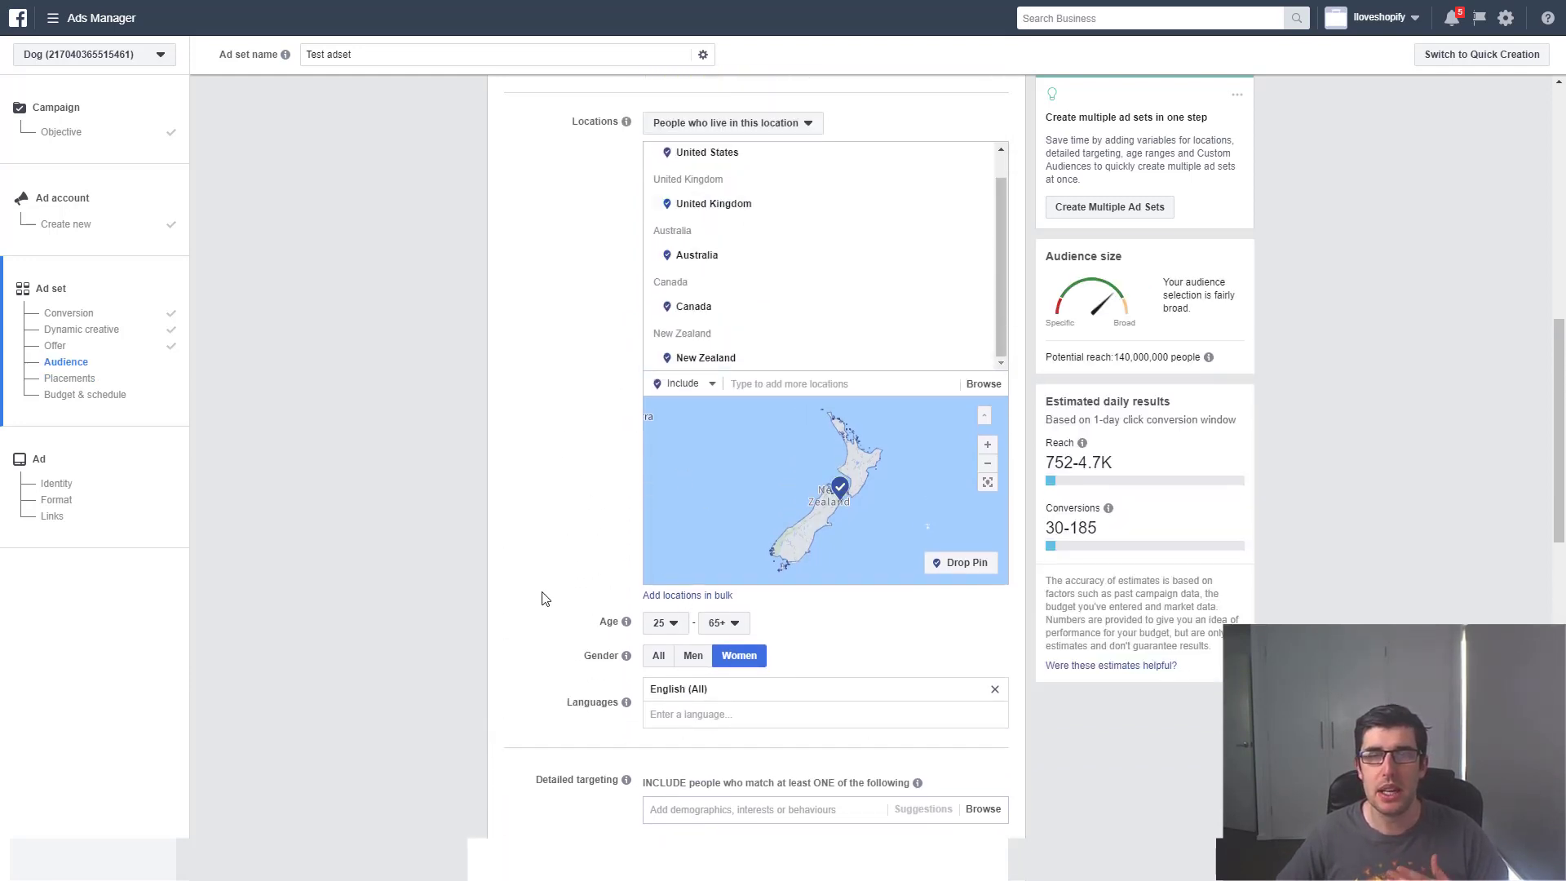
scroll(542, 588, "down", 2)
scroll(605, 522, "down", 1)
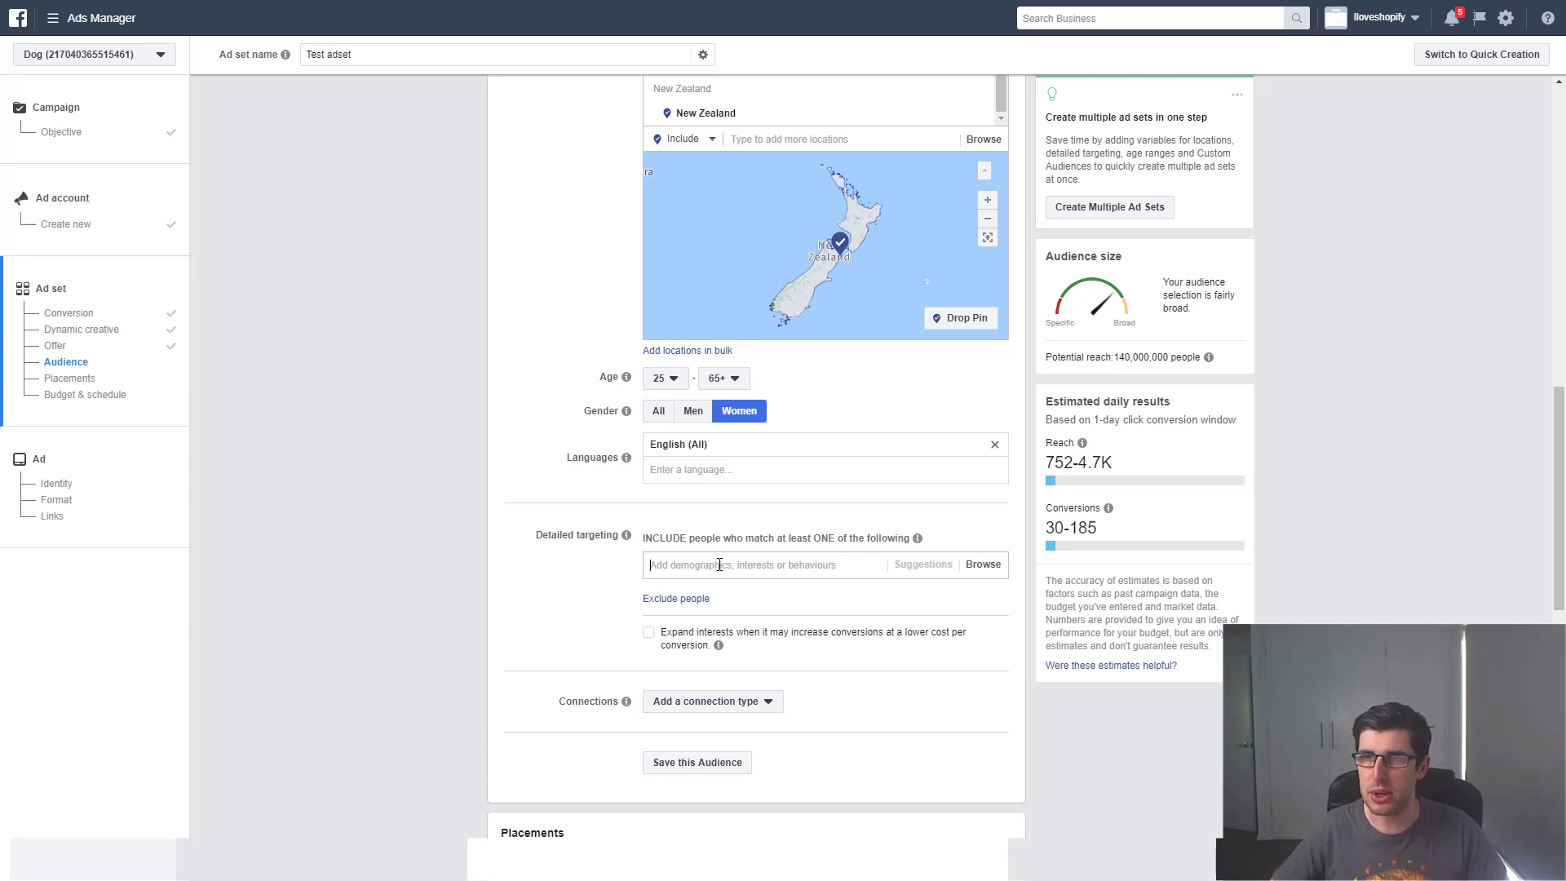
Add Dogs as a detailed-targeting interest and check the potential reach of about 62,000,000
left_click(719, 564)
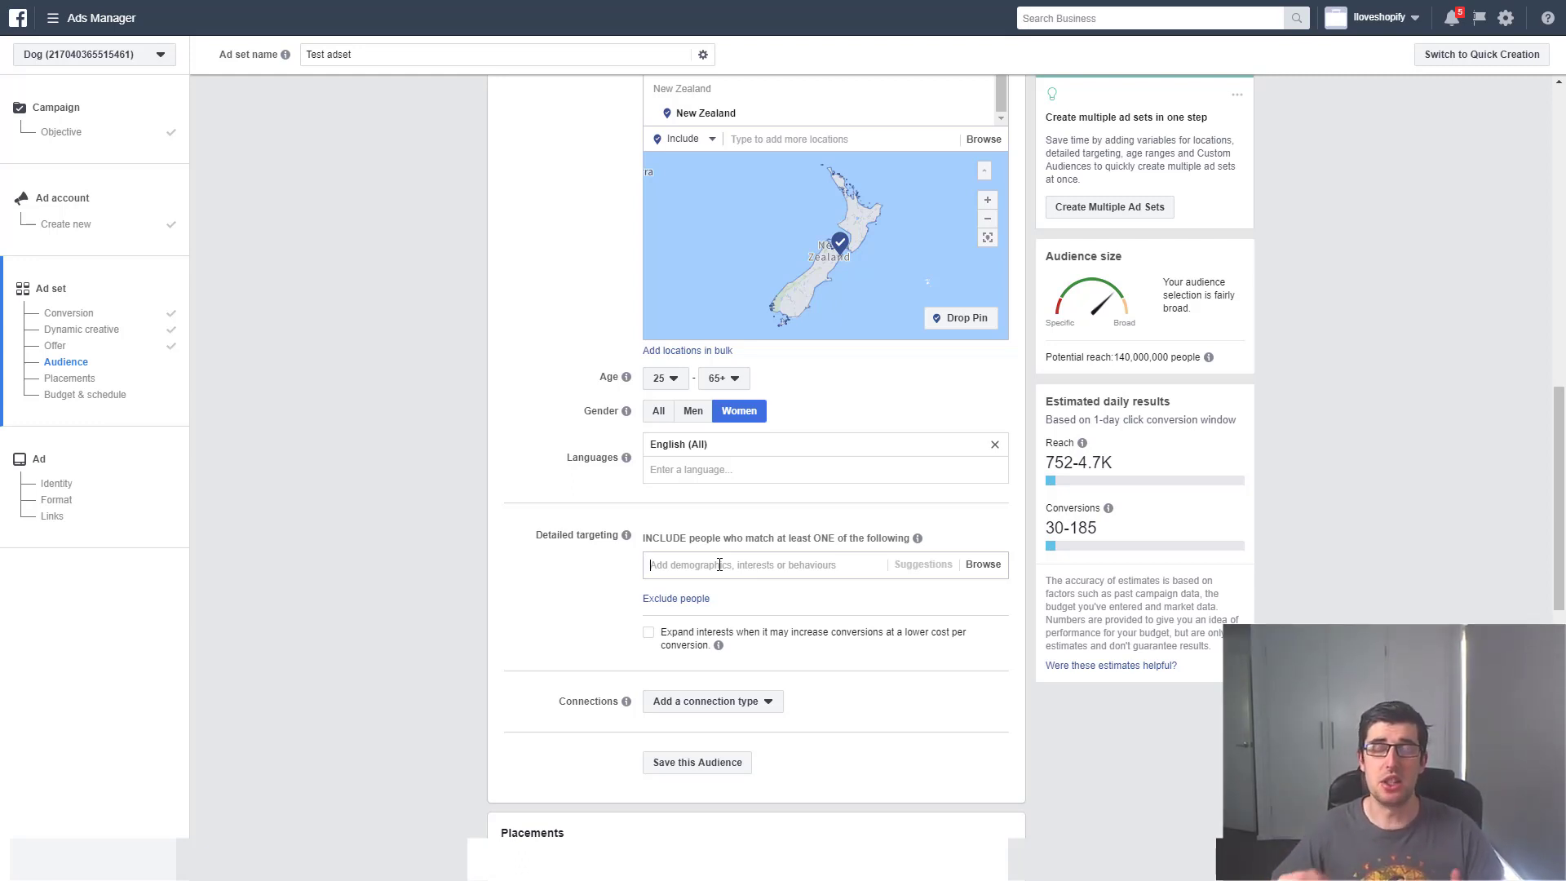
type("dog")
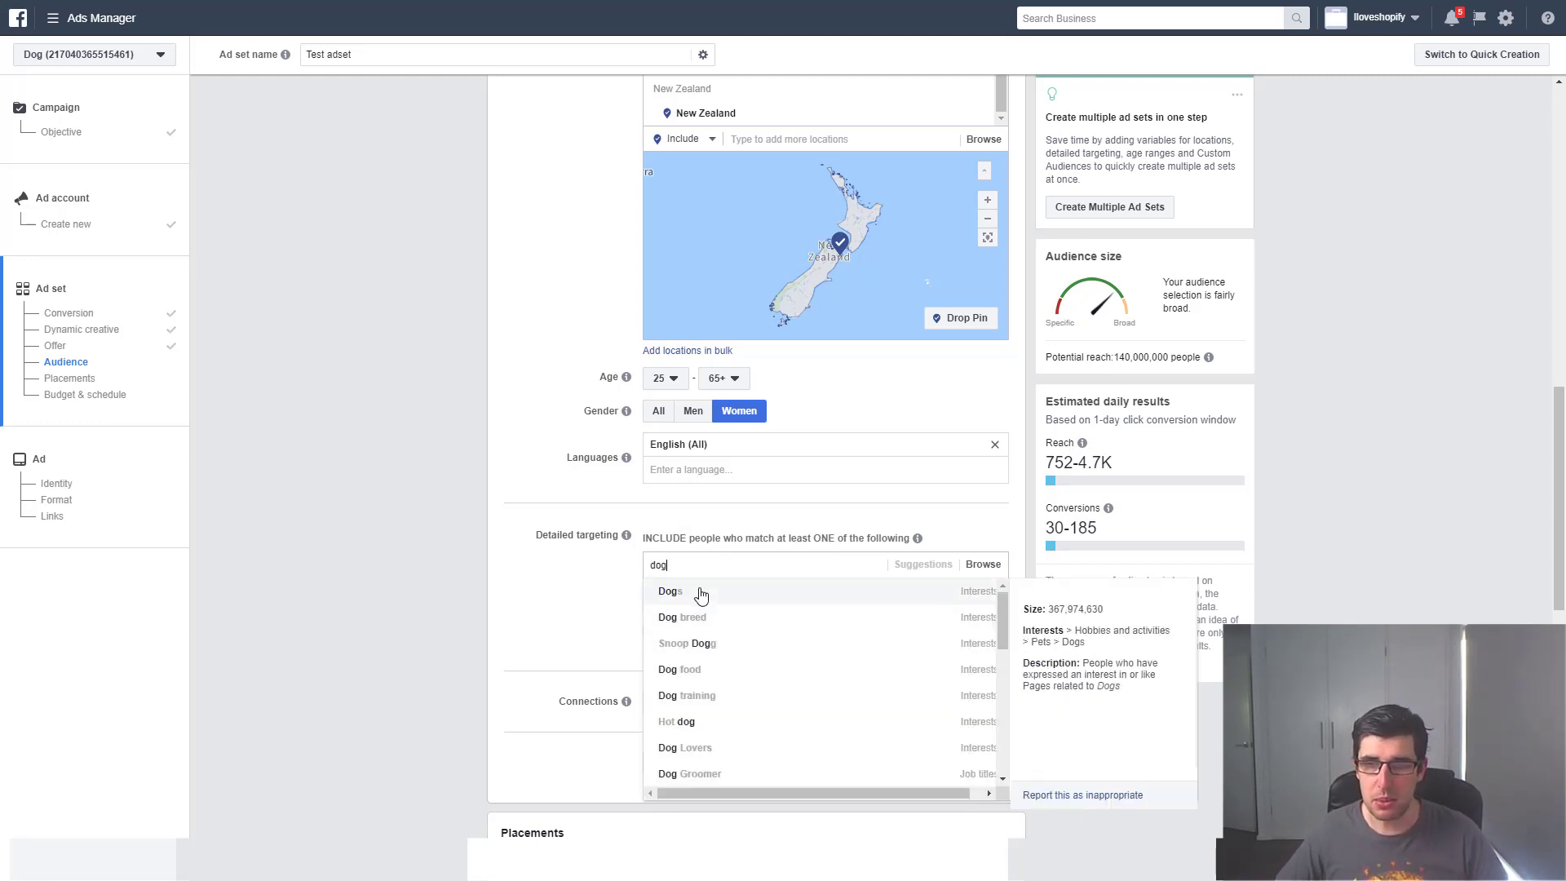
scroll(702, 595, "down", 2)
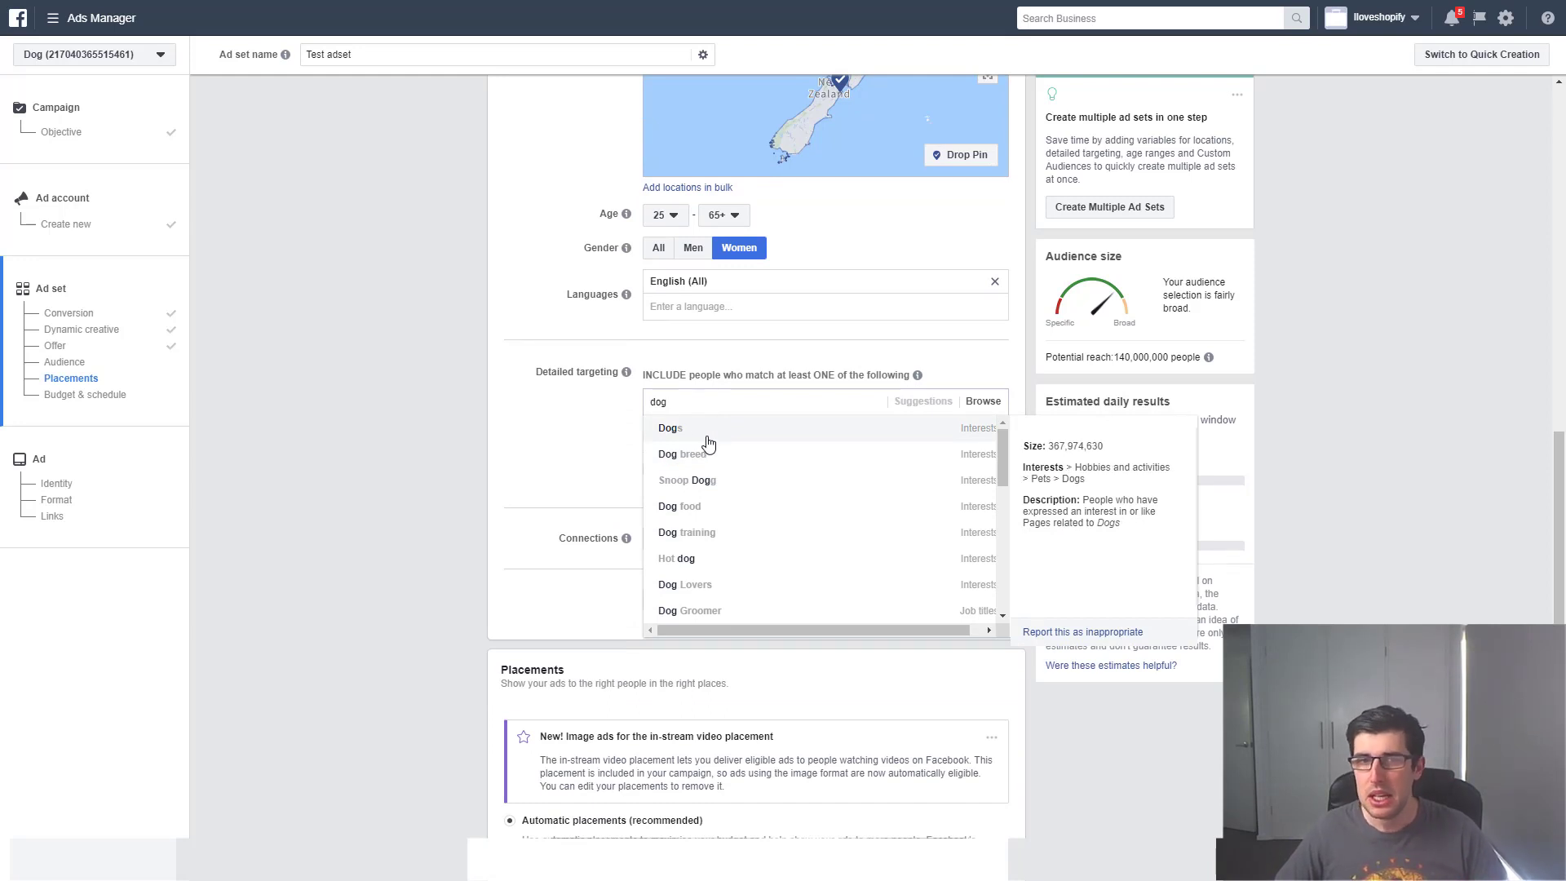
left_click(707, 443)
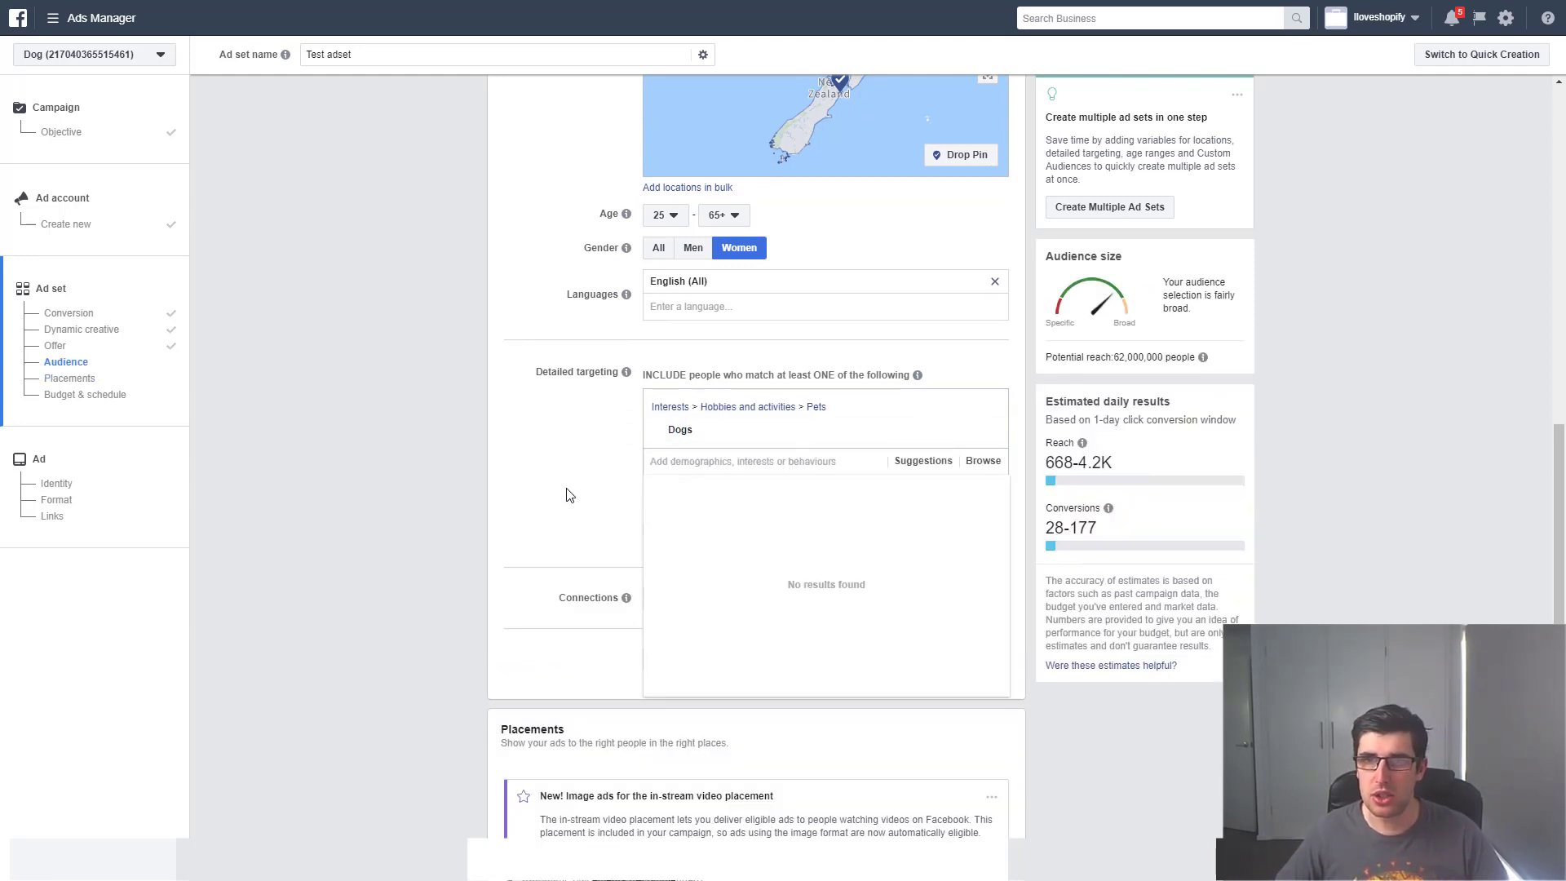
left_click_drag(1113, 357, 1240, 351)
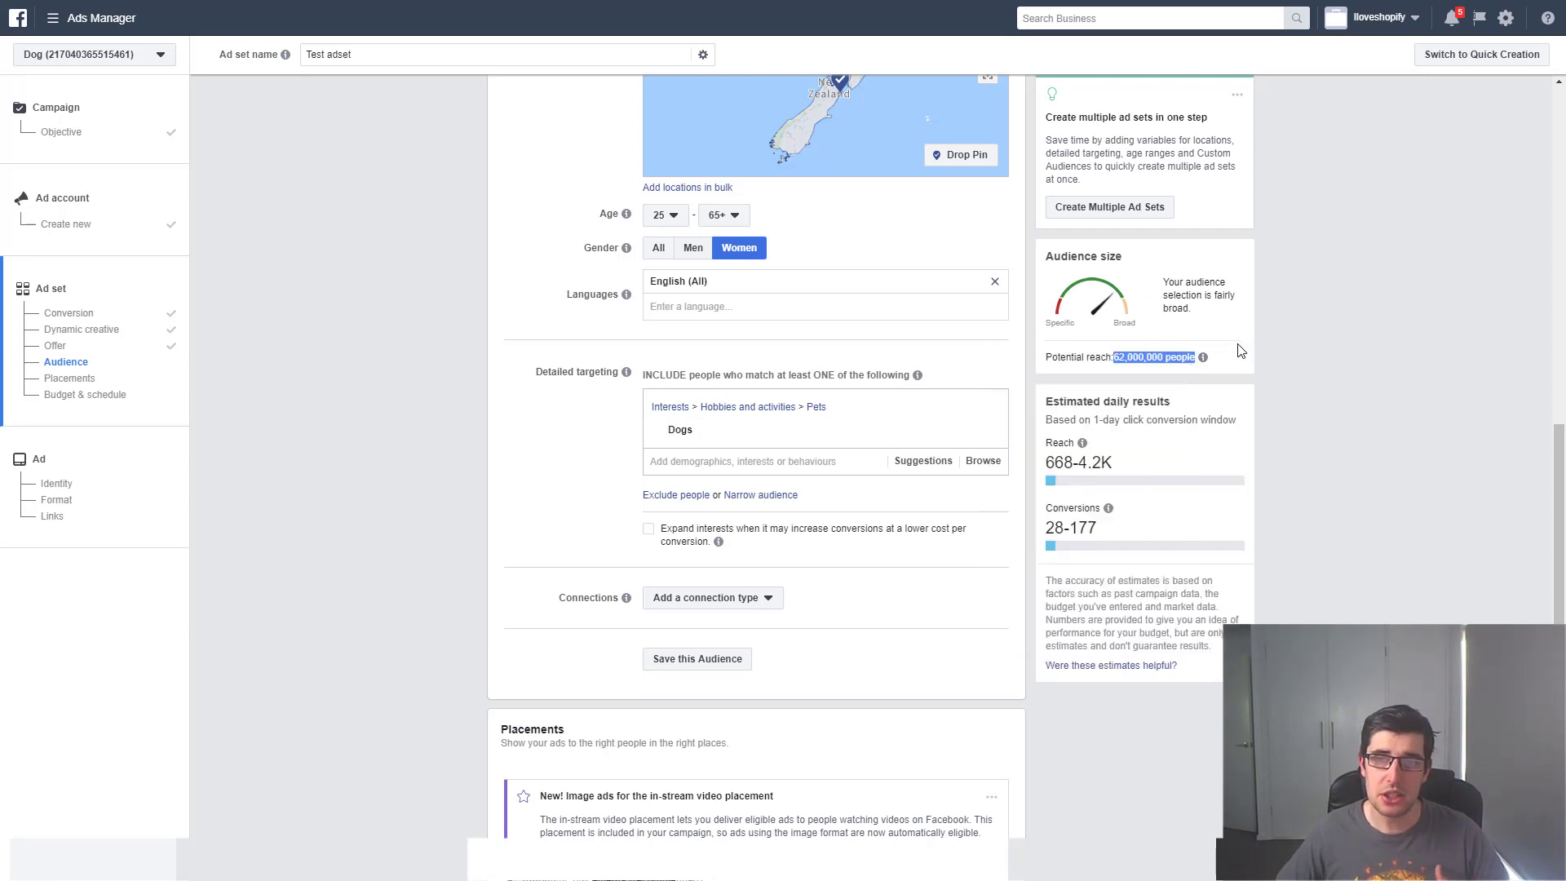
left_click(1304, 393)
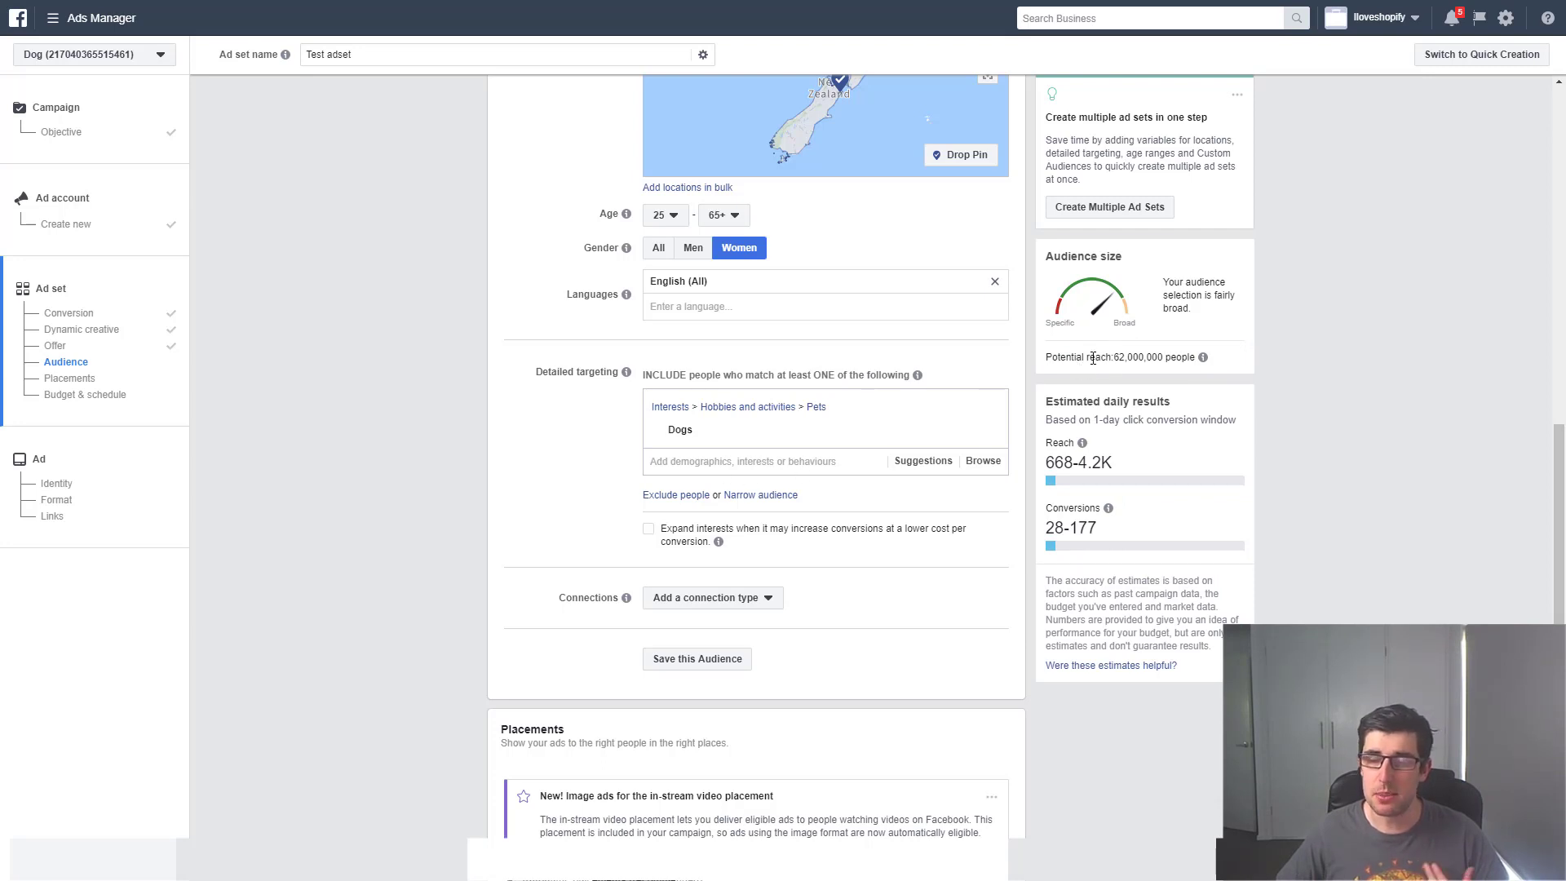
left_click_drag(1115, 353, 1126, 352)
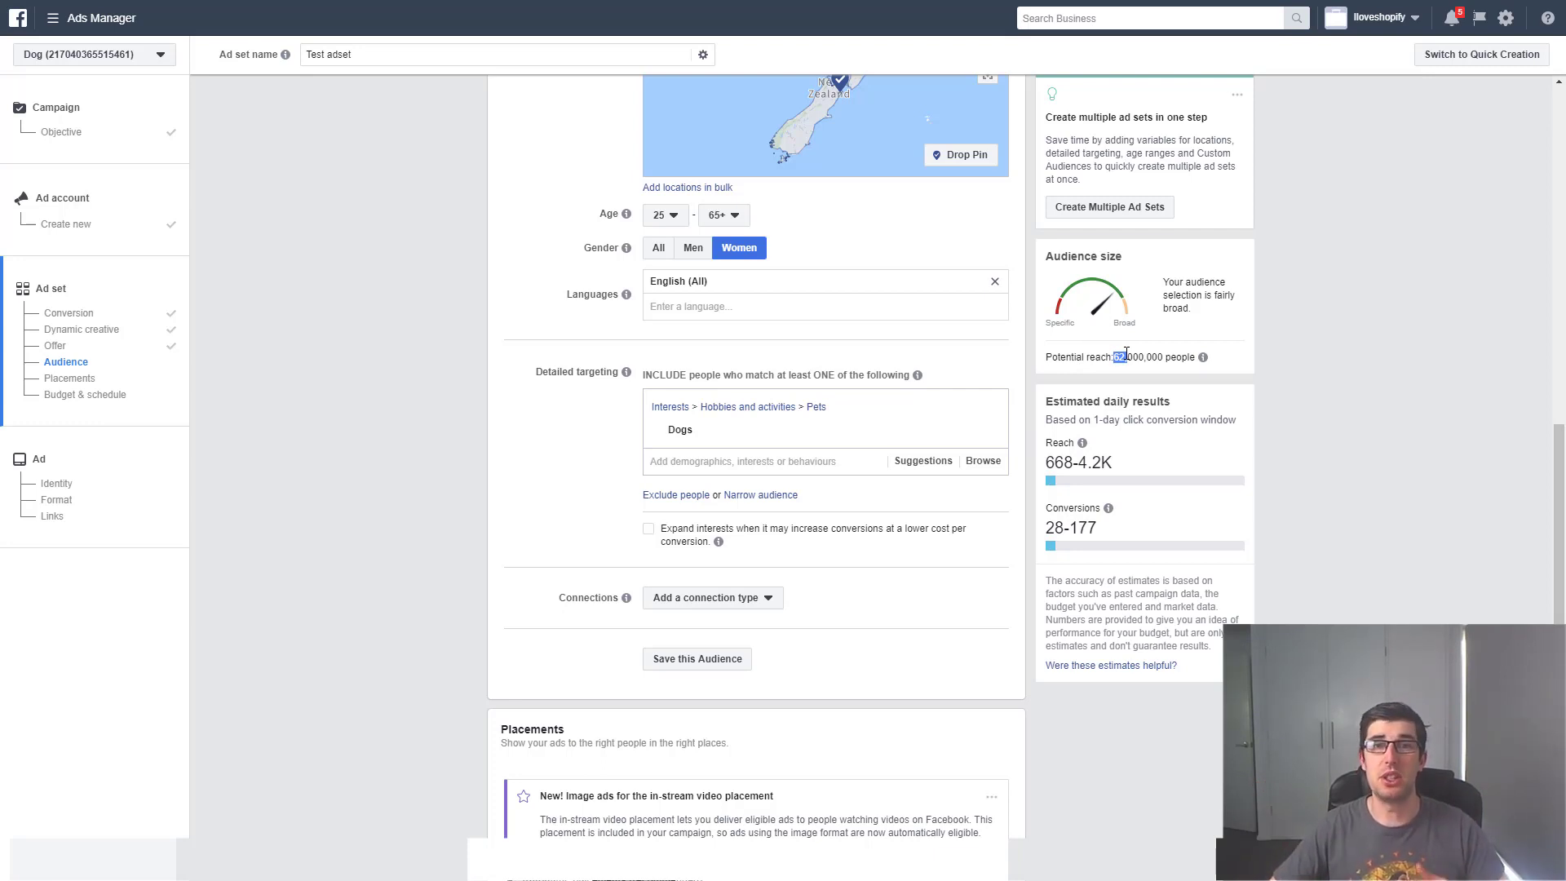
left_click(760, 495)
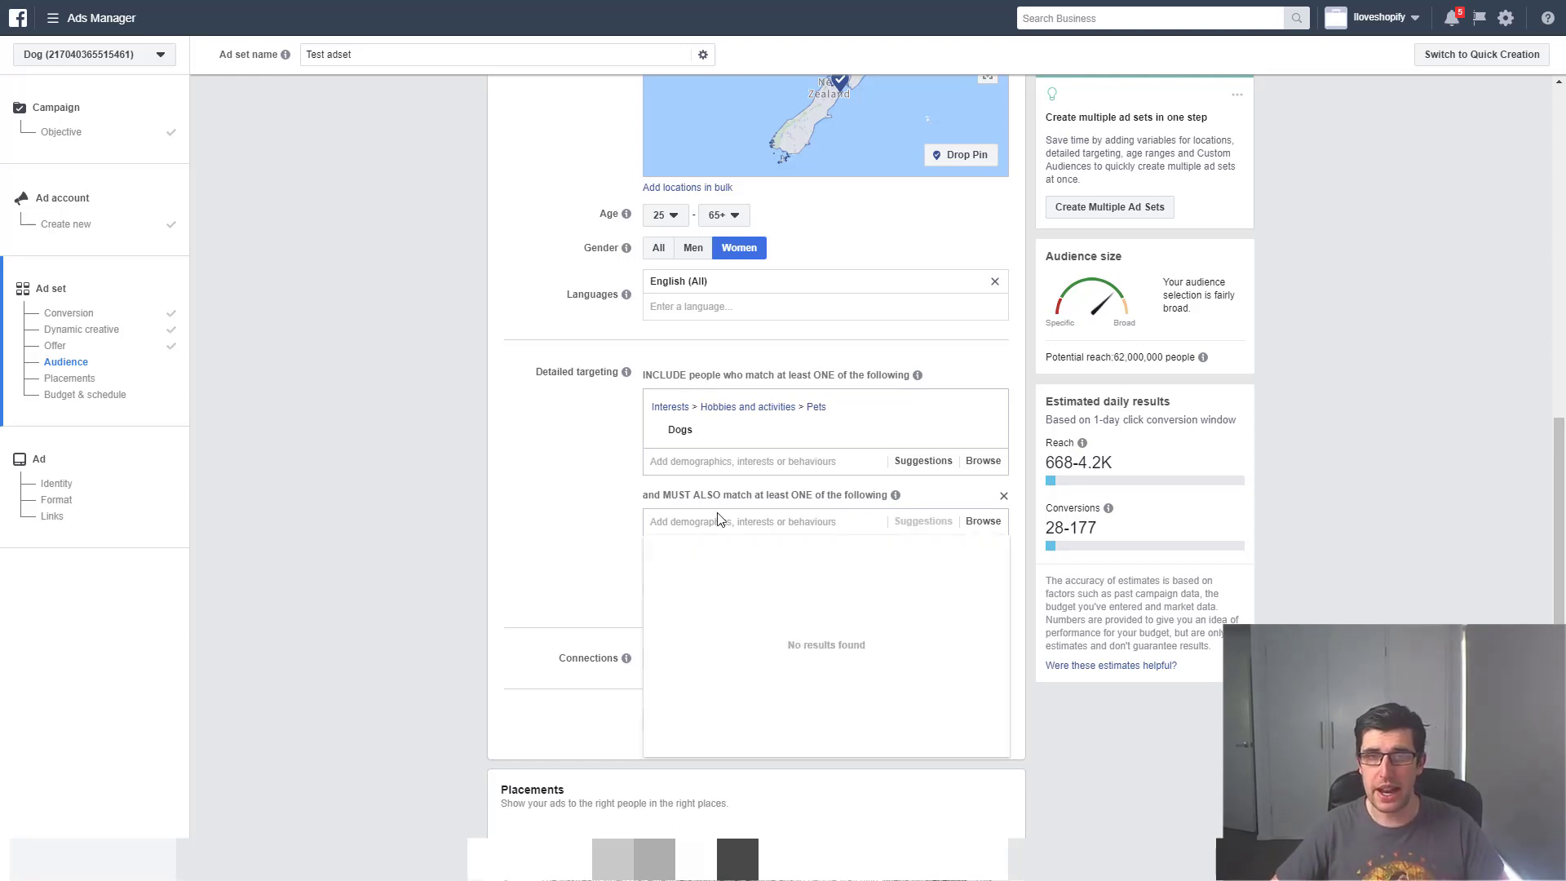
Recreate the must-also-match narrowing group and browse the suggested interests
left_click(1004, 496)
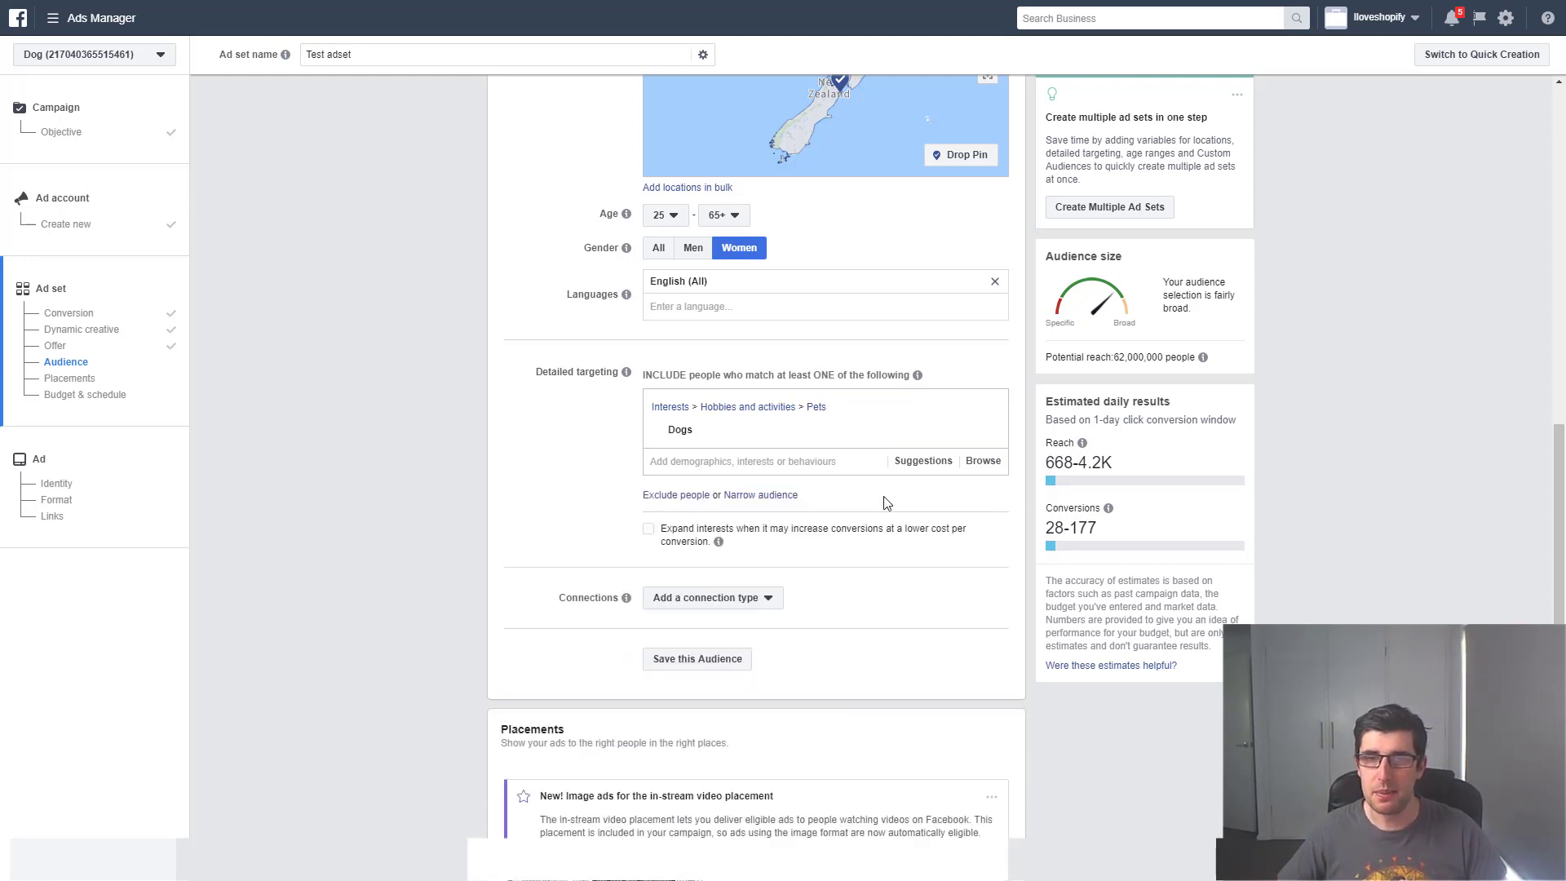
left_click(737, 498)
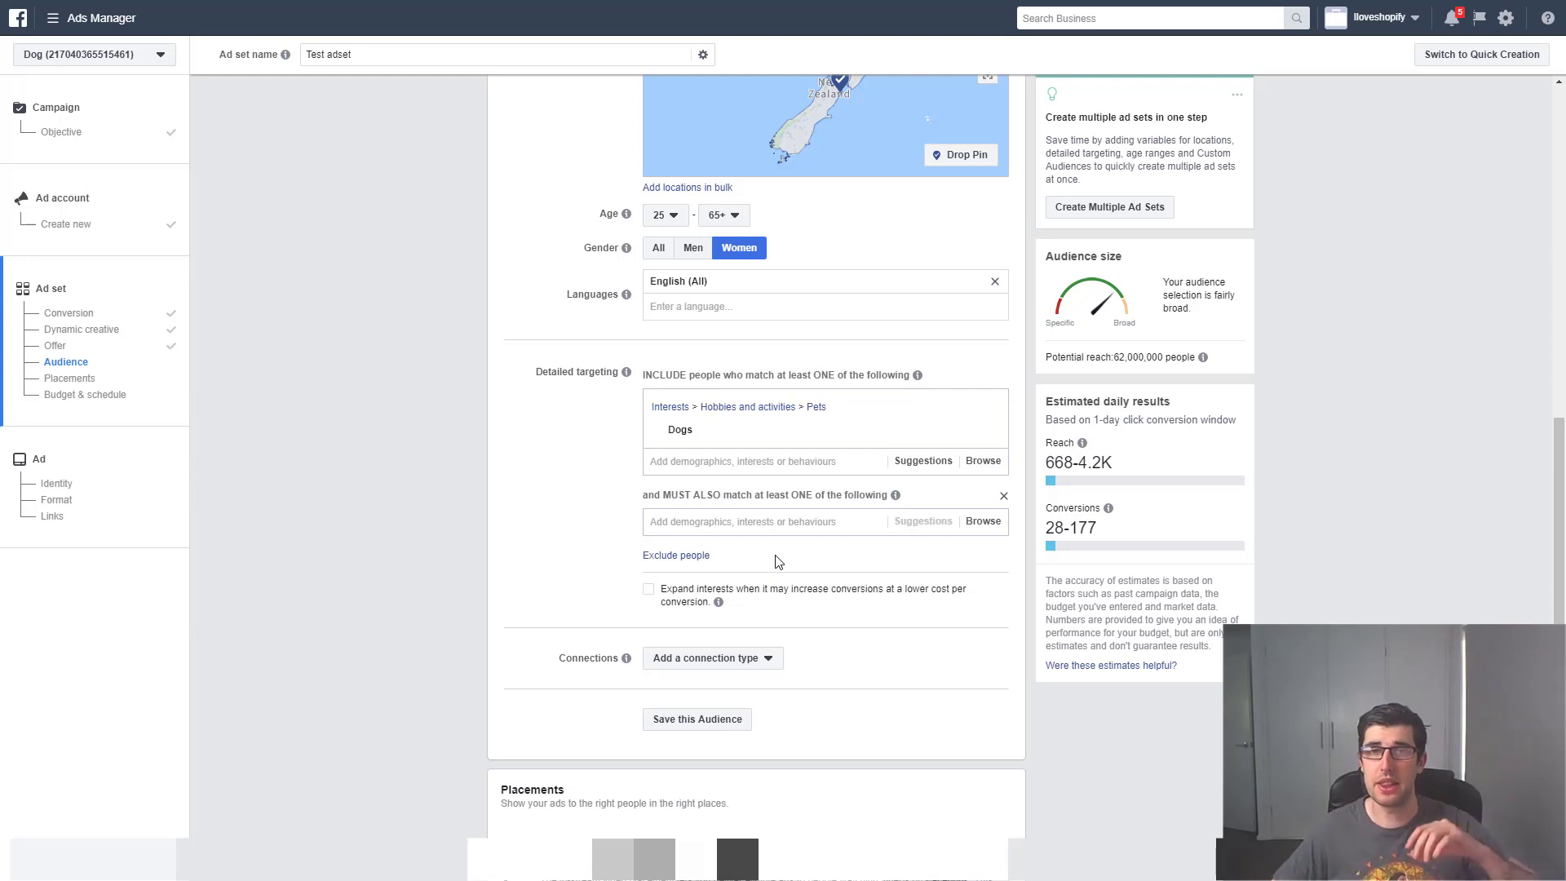
left_click(932, 467)
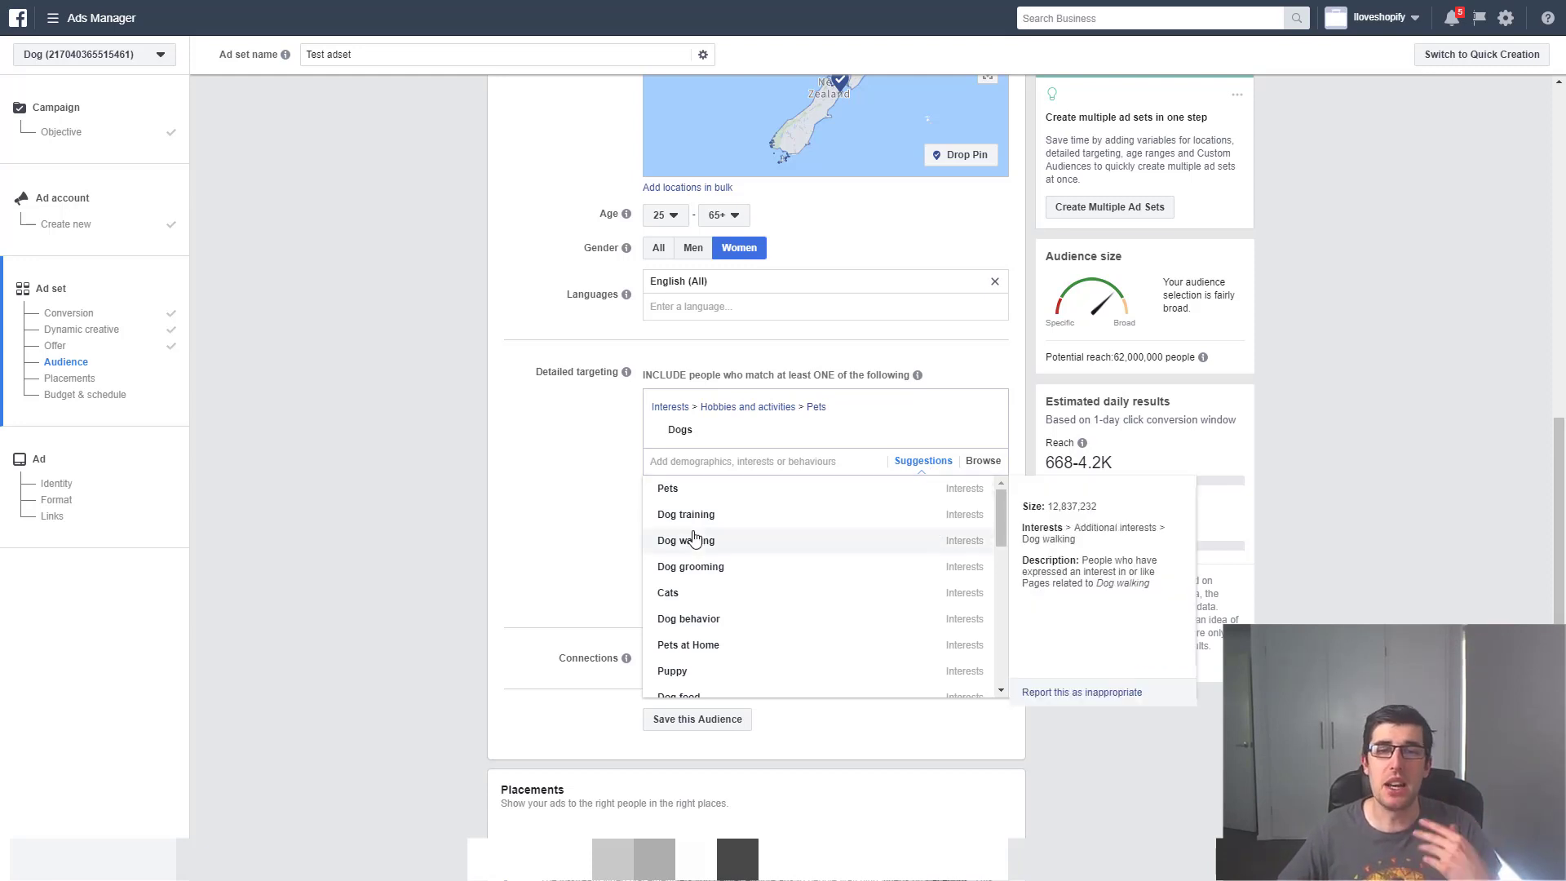
left_click(552, 479)
Try American Dog Magazine as a required interest, then remove that narrowing group
left_click(762, 525)
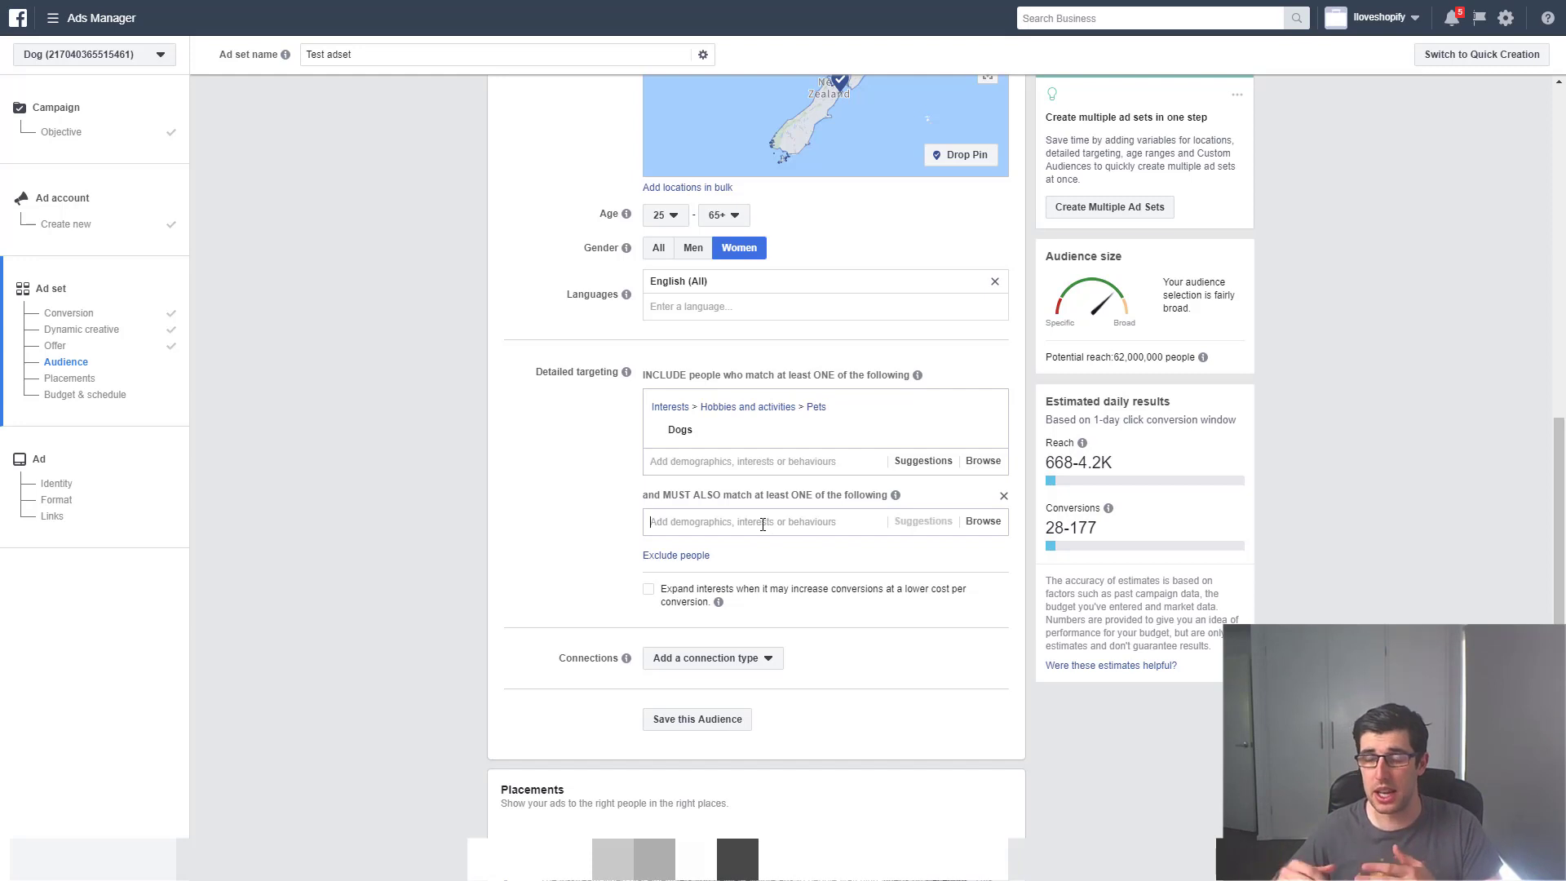
type("dog mag")
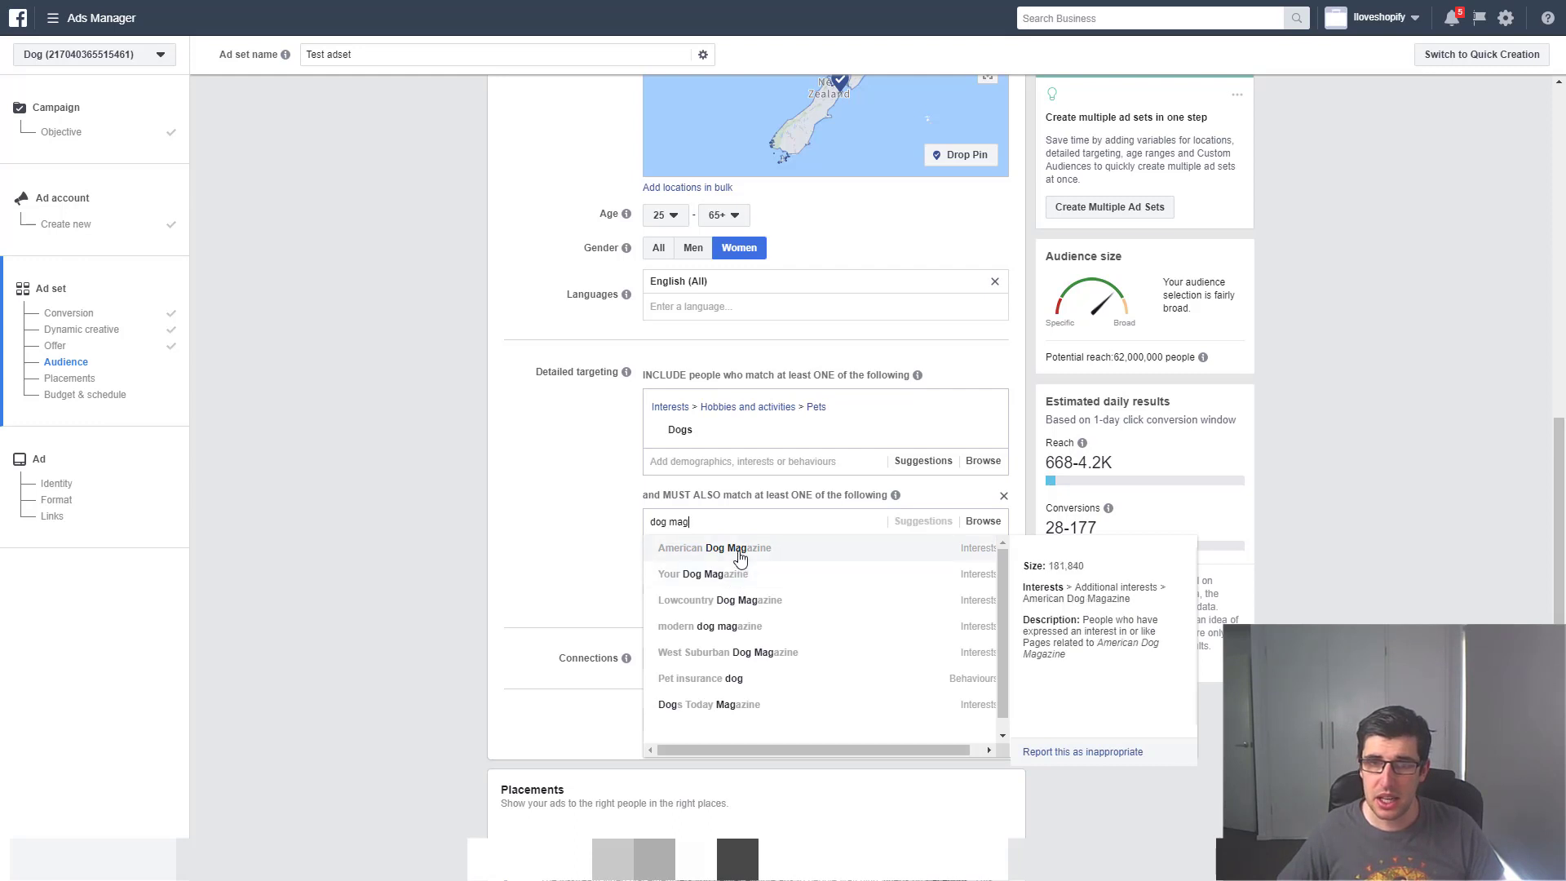
left_click_drag(703, 522, 678, 523)
left_click(707, 548)
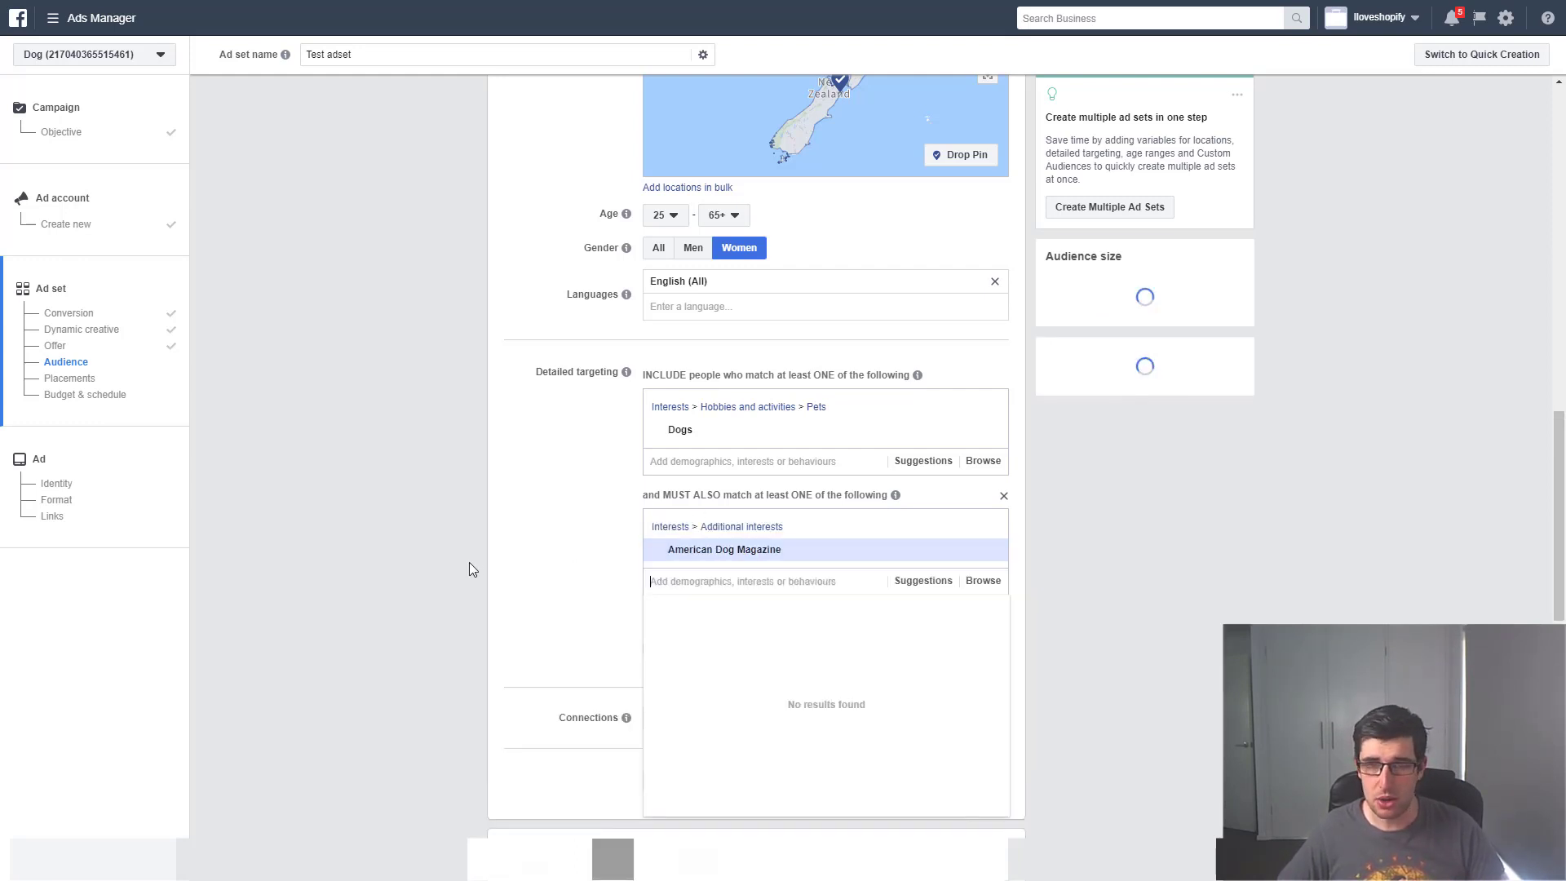
mouse_move(1230, 368)
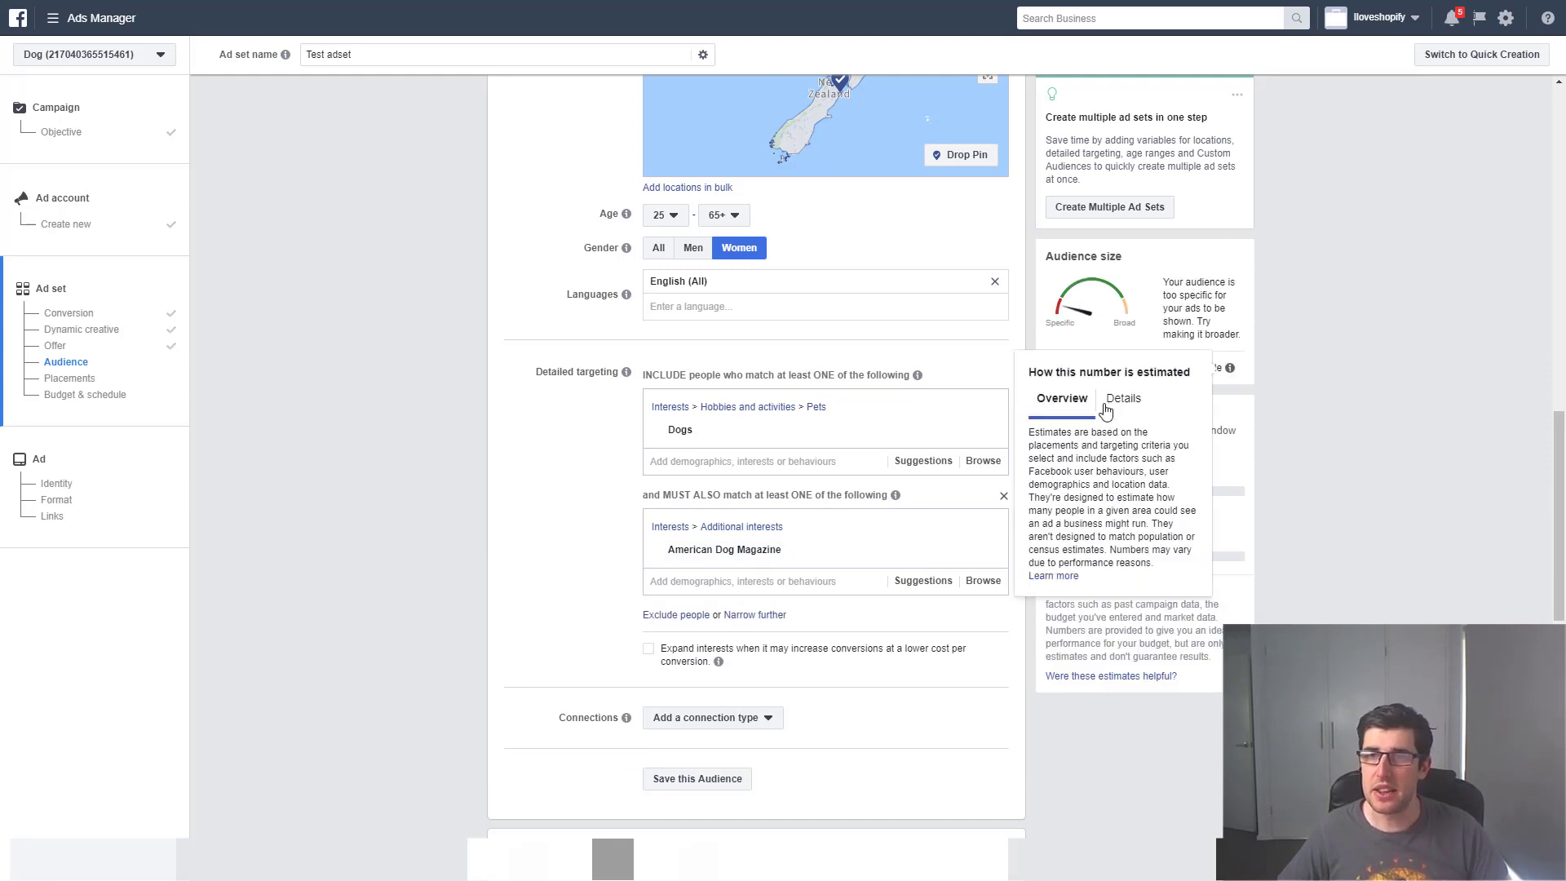
left_click(1003, 495)
Require PetSmart as a must-also-match interest, cutting potential reach to 13,000,000
left_click(742, 500)
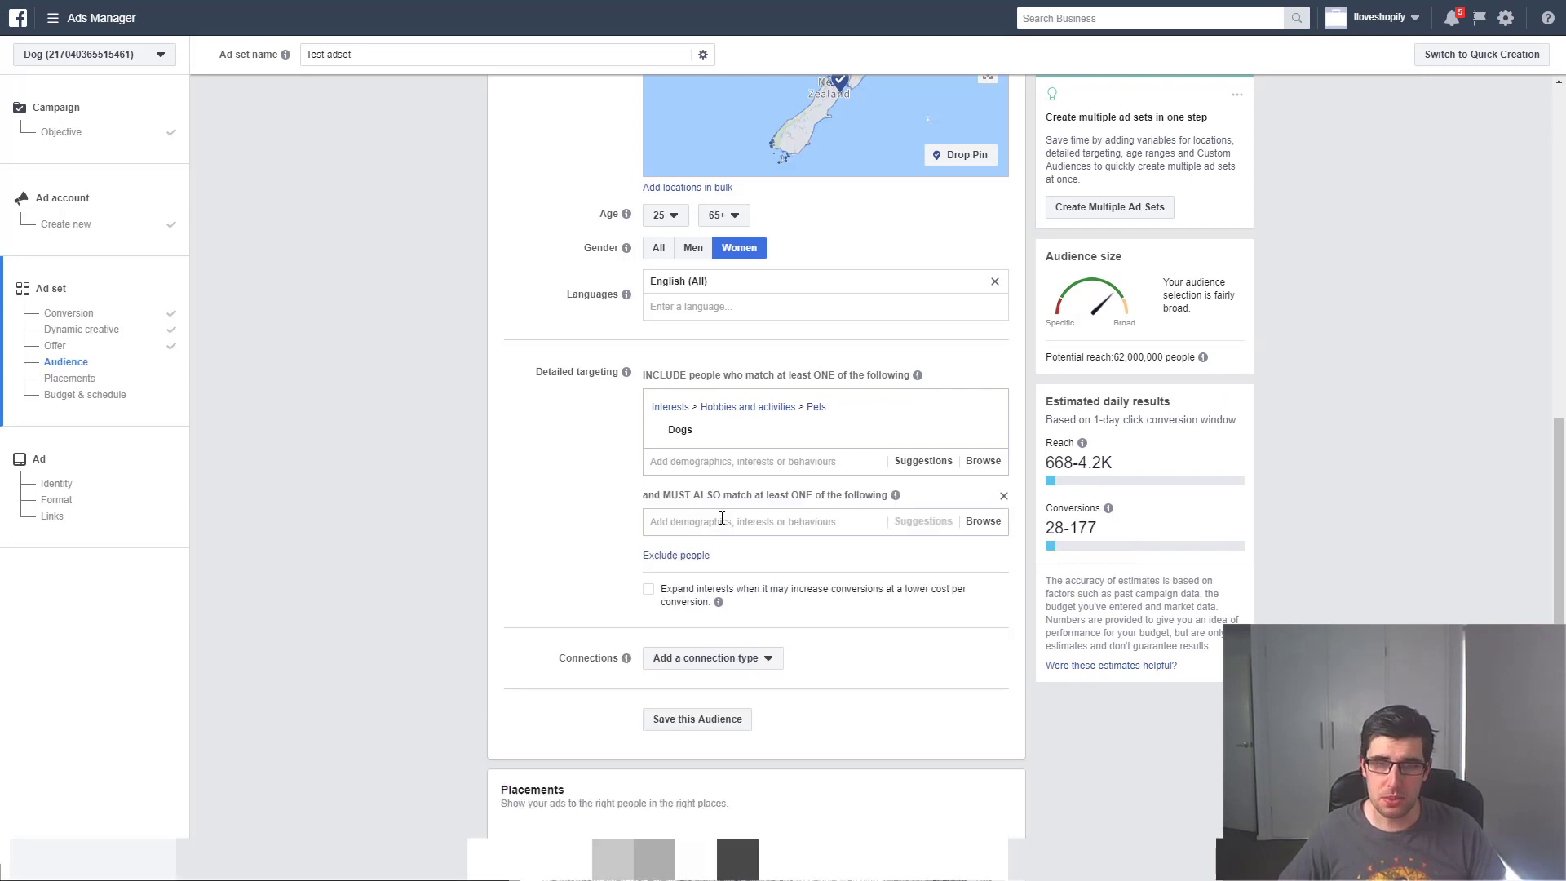
type("petsm")
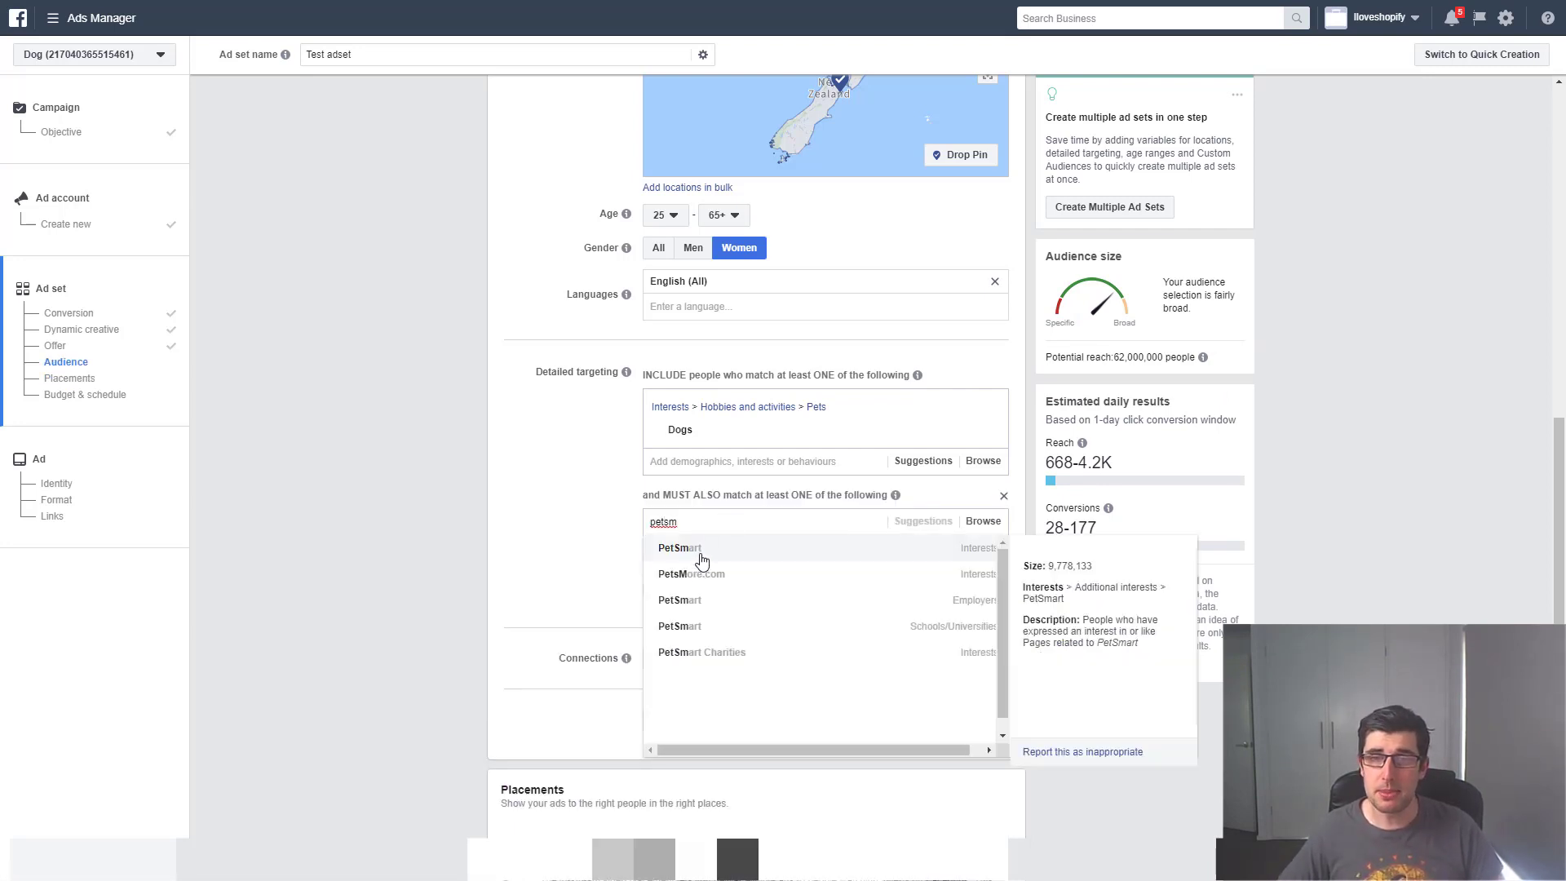
left_click(701, 561)
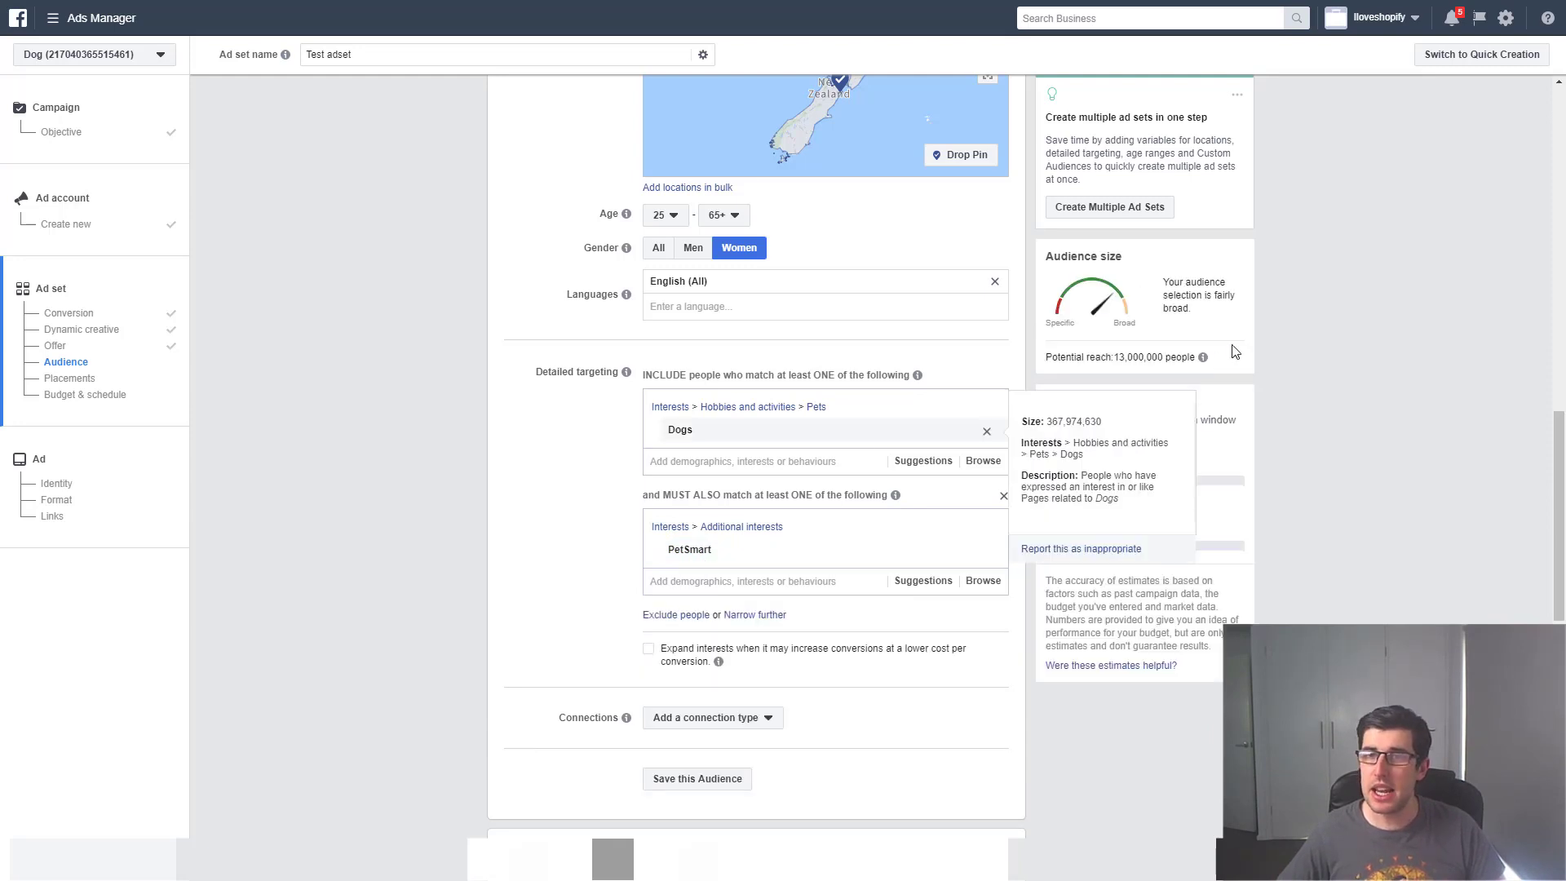
mouse_move(1155, 352)
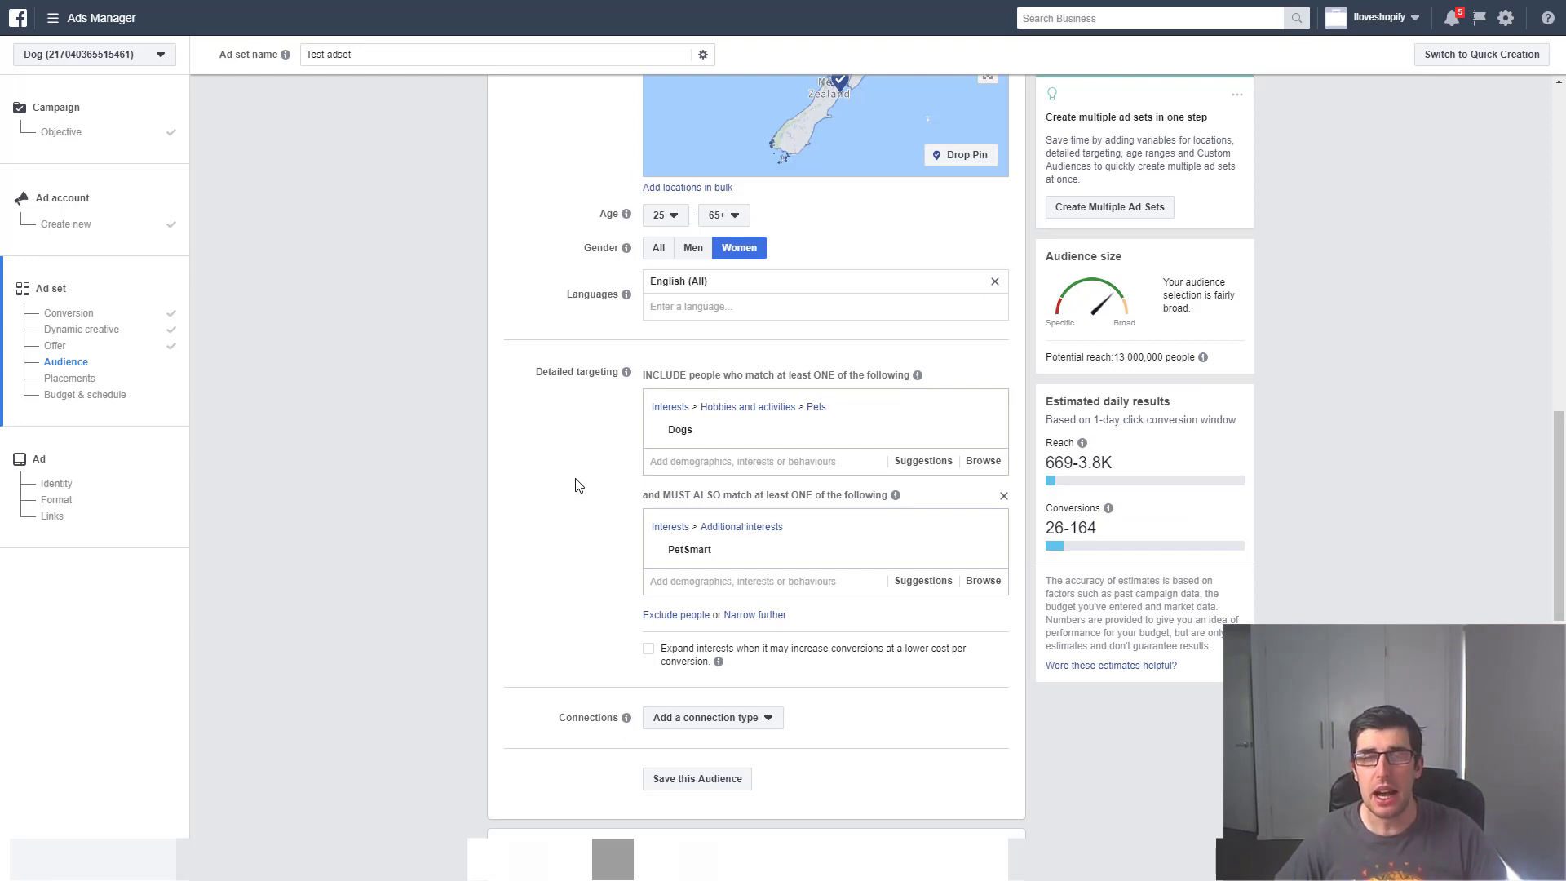
scroll(575, 486, "up", 4)
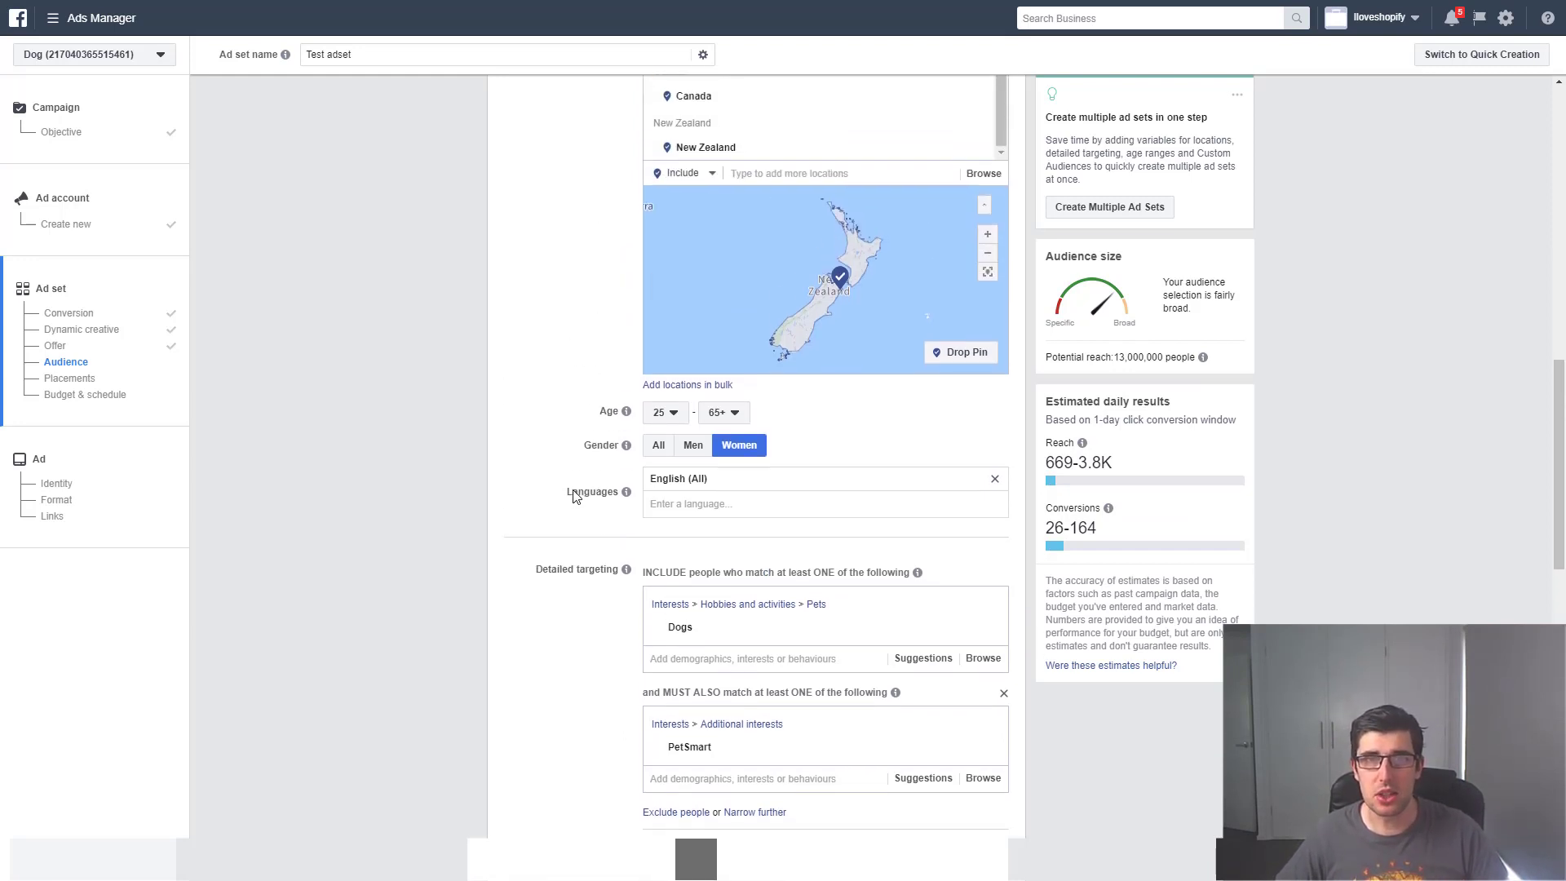
scroll(575, 496, "down", 6)
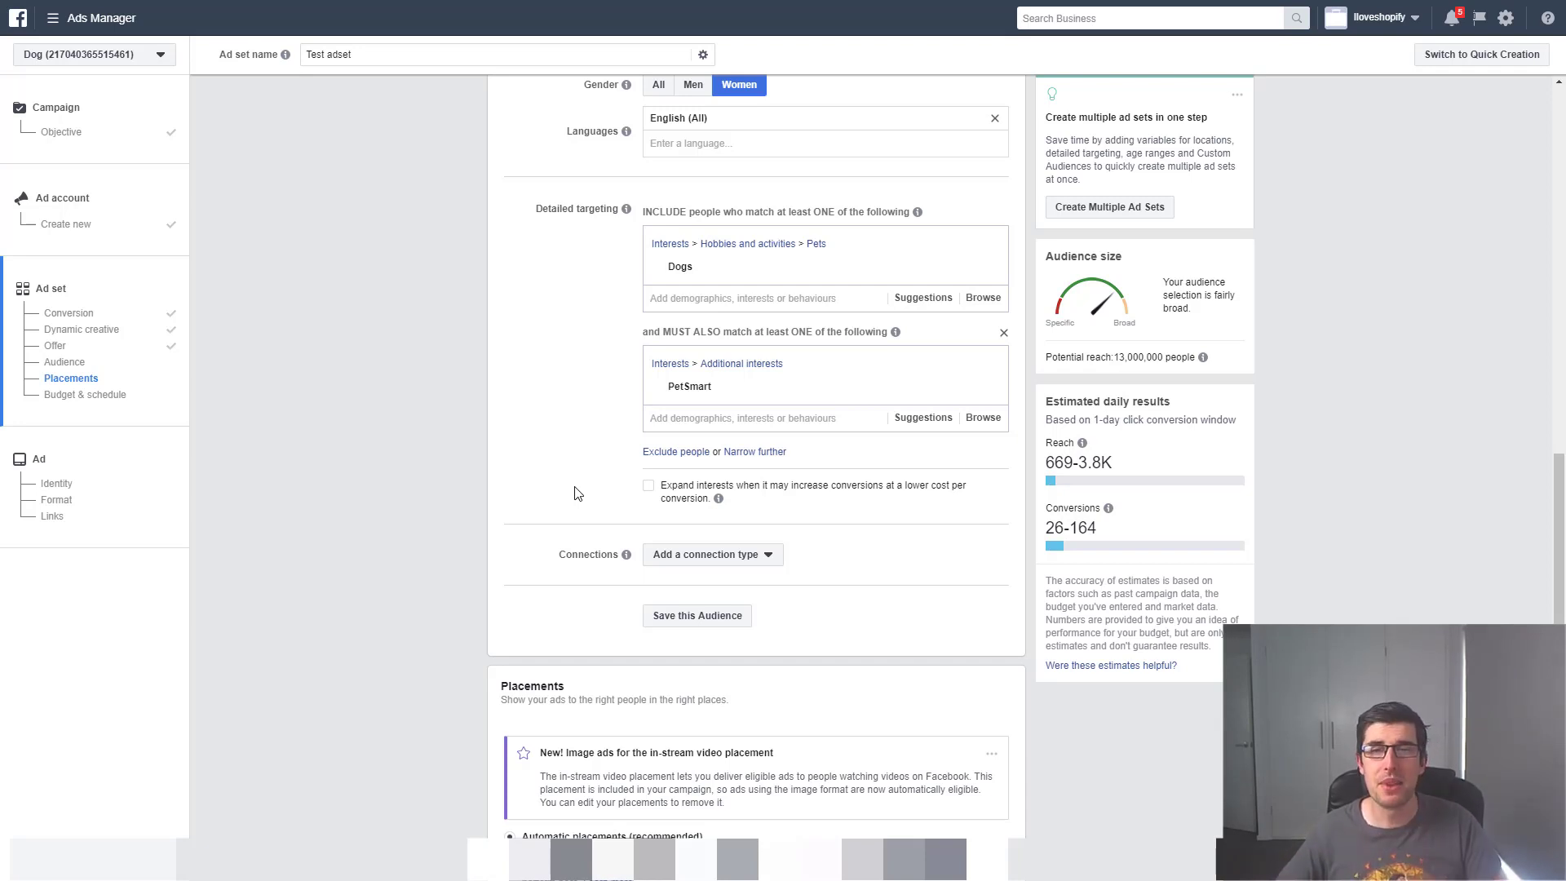
scroll(574, 493, "down", 1)
scroll(575, 489, "down", 3)
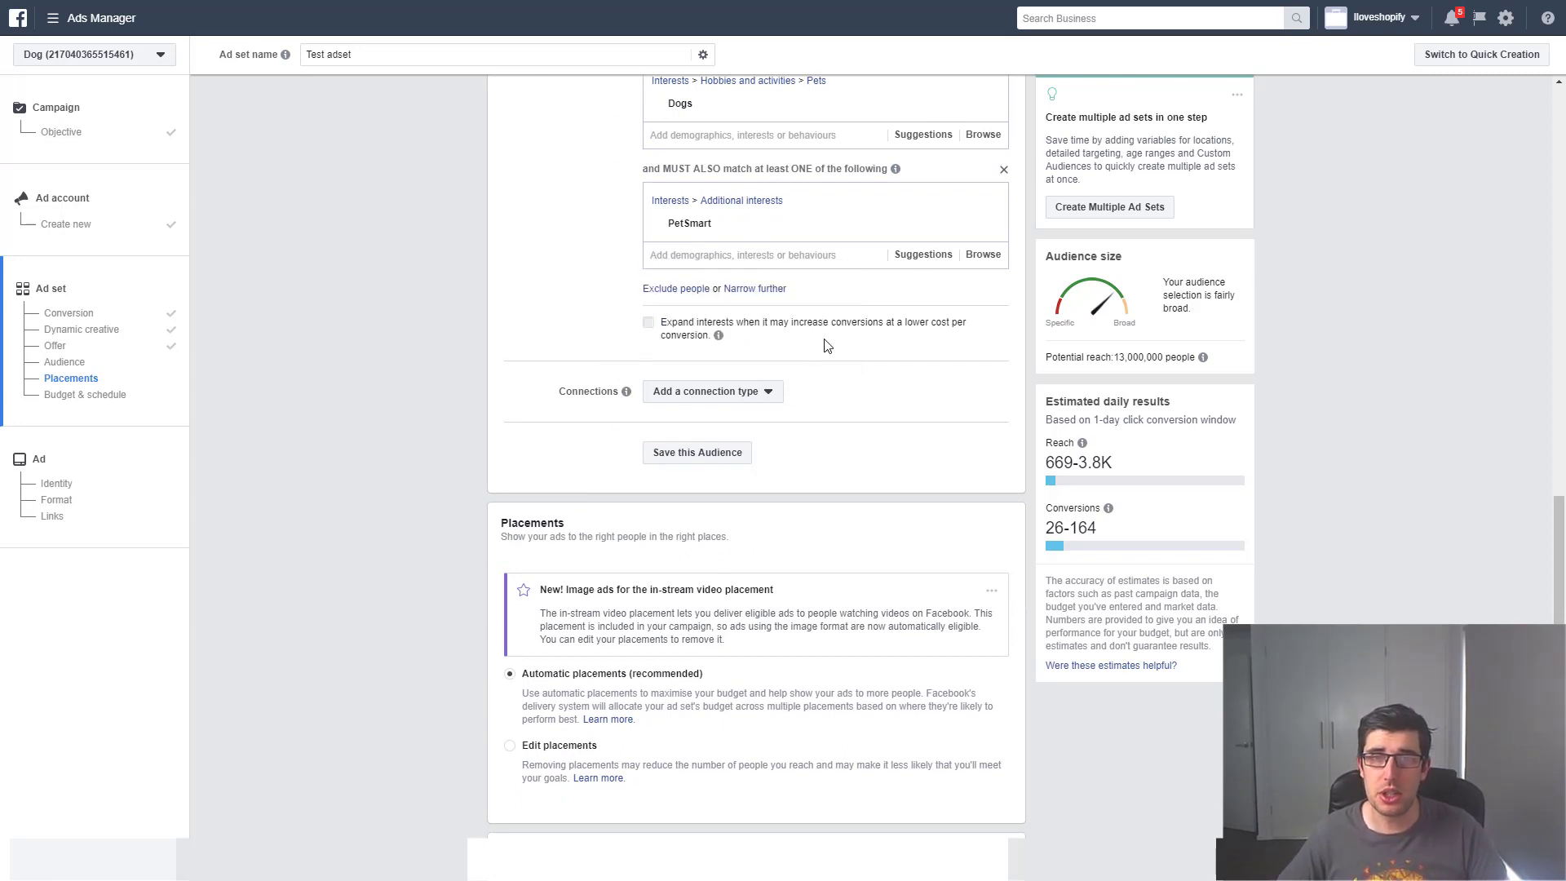
left_click(648, 323)
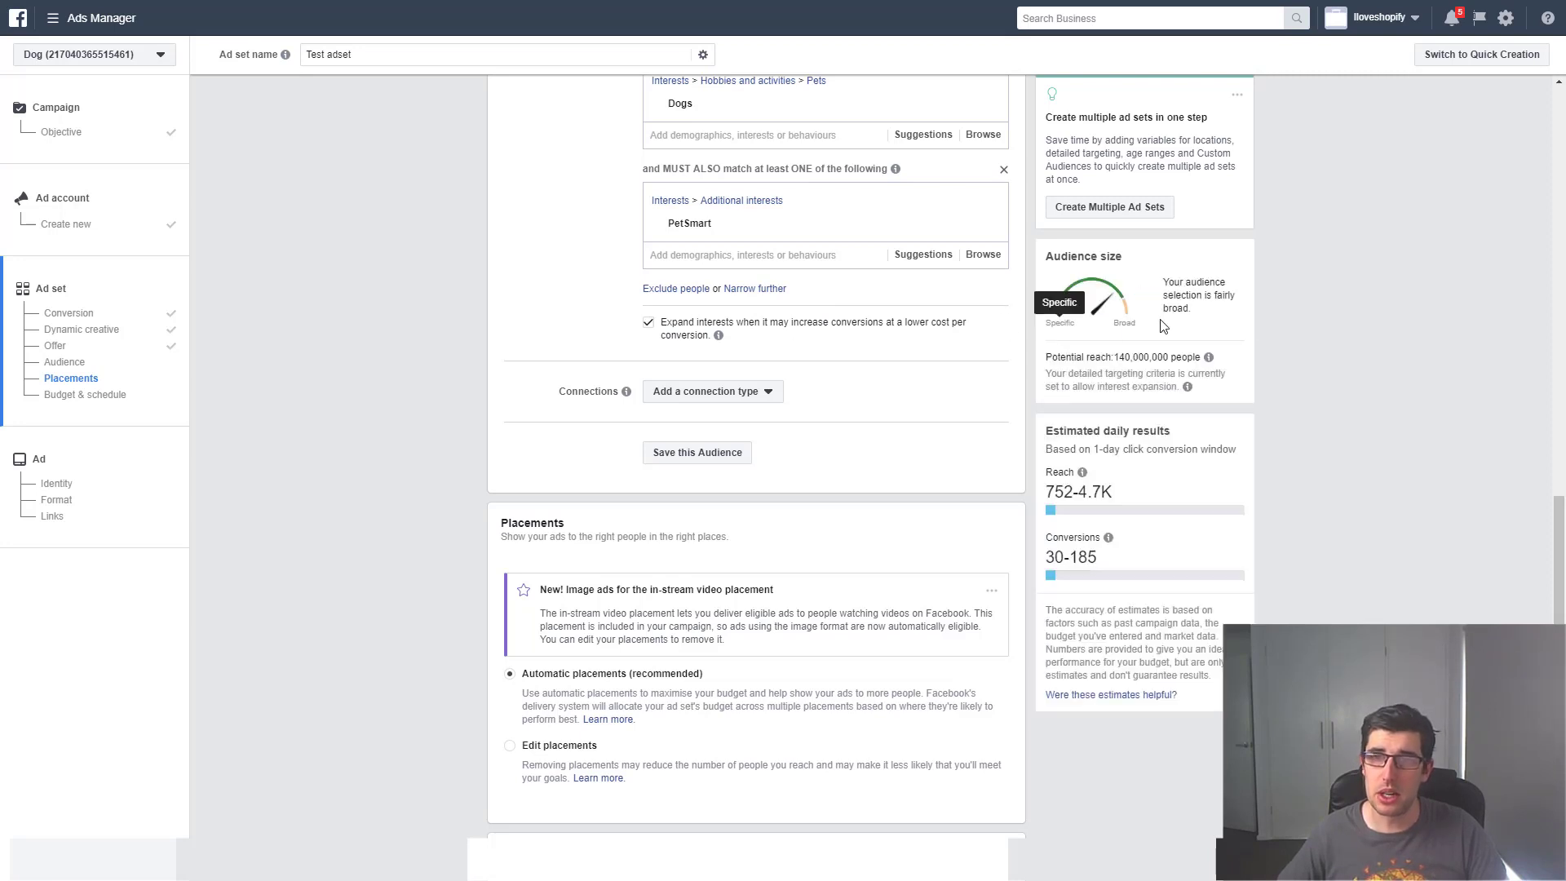
left_click_drag(1123, 356, 1171, 358)
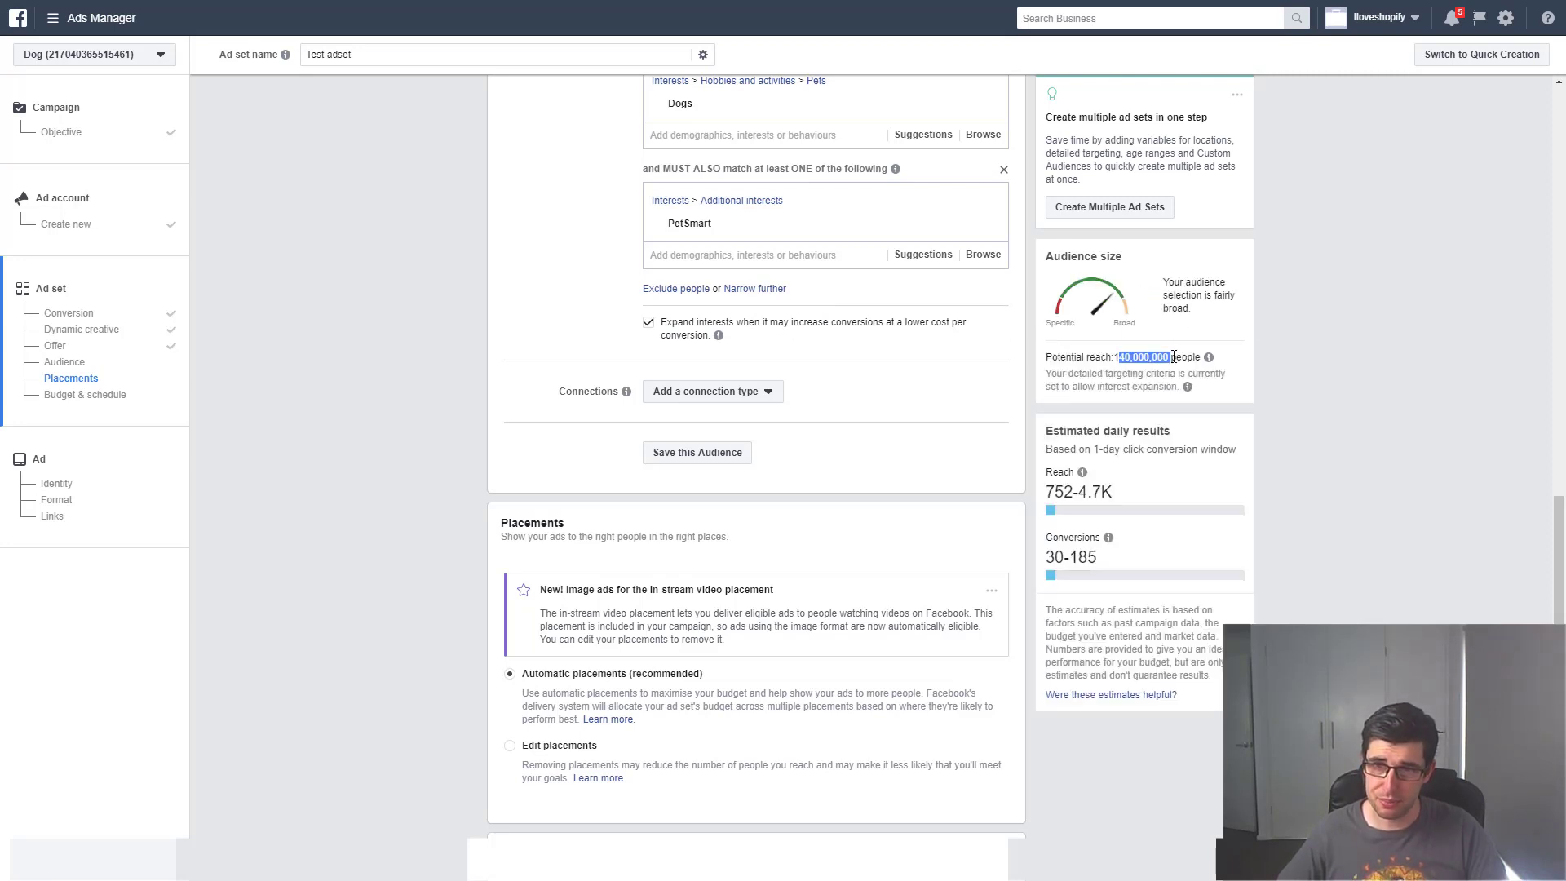
left_click(649, 324)
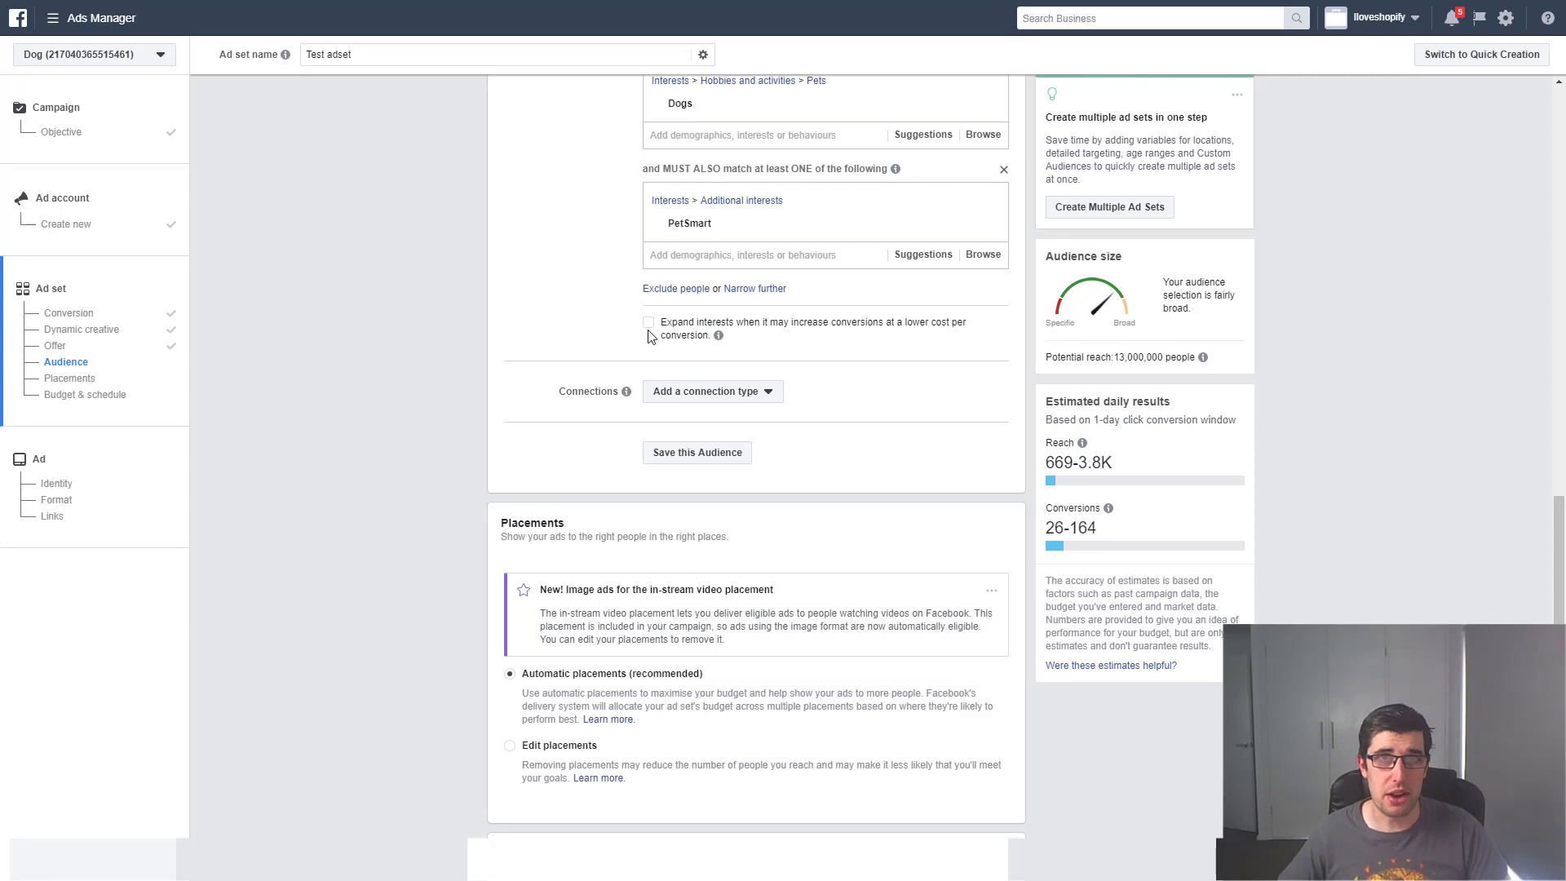
scroll(598, 265, "down", 4)
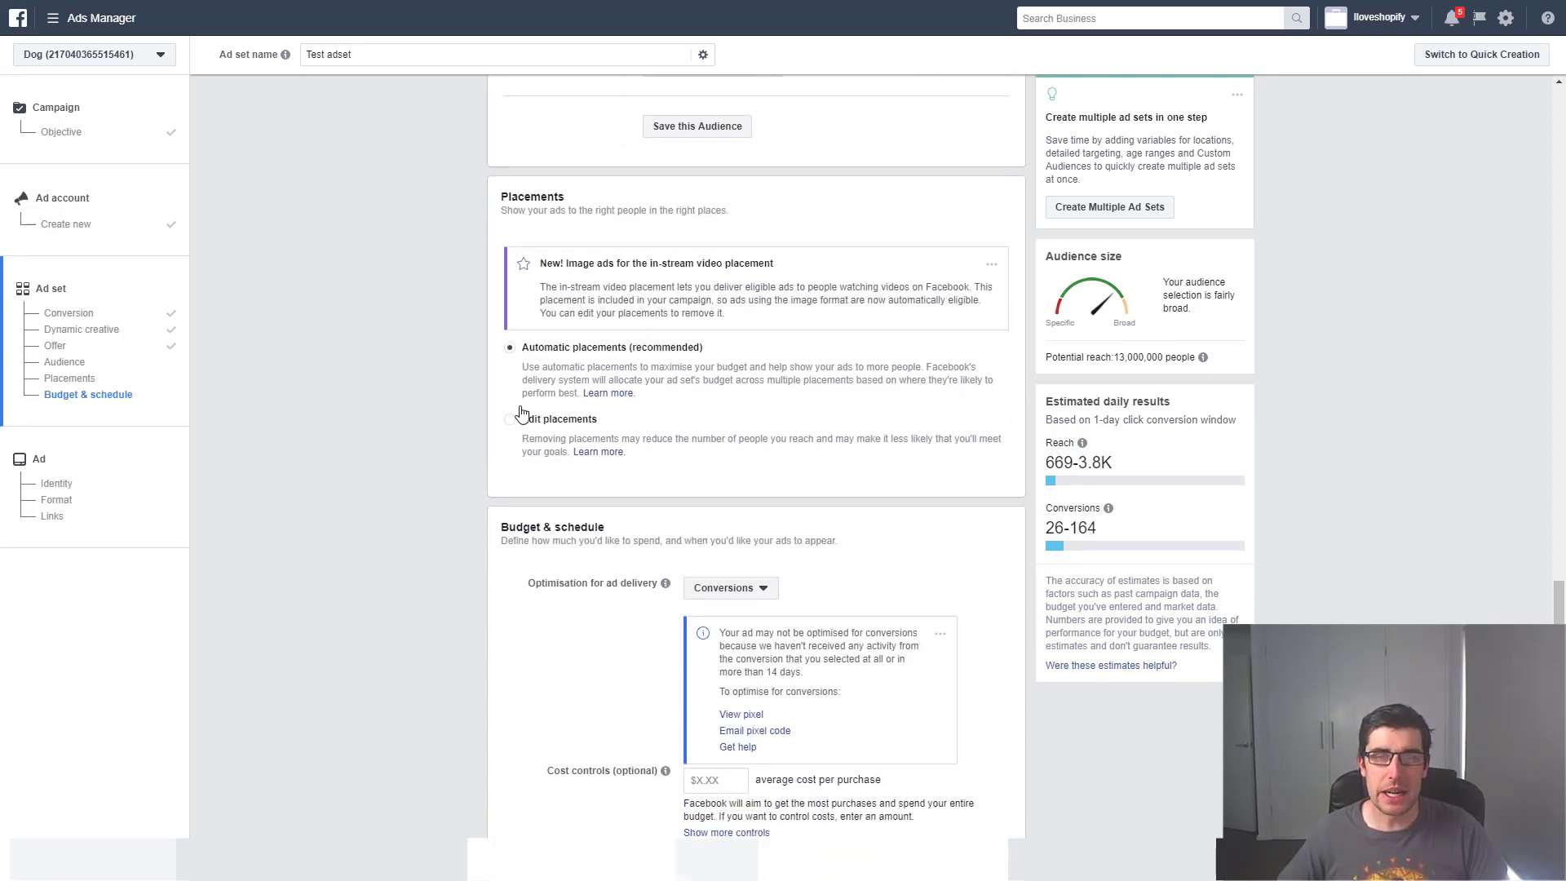
Choose Edit placements and untick Desktop so delivery is limited to Mobile devices
left_click(512, 424)
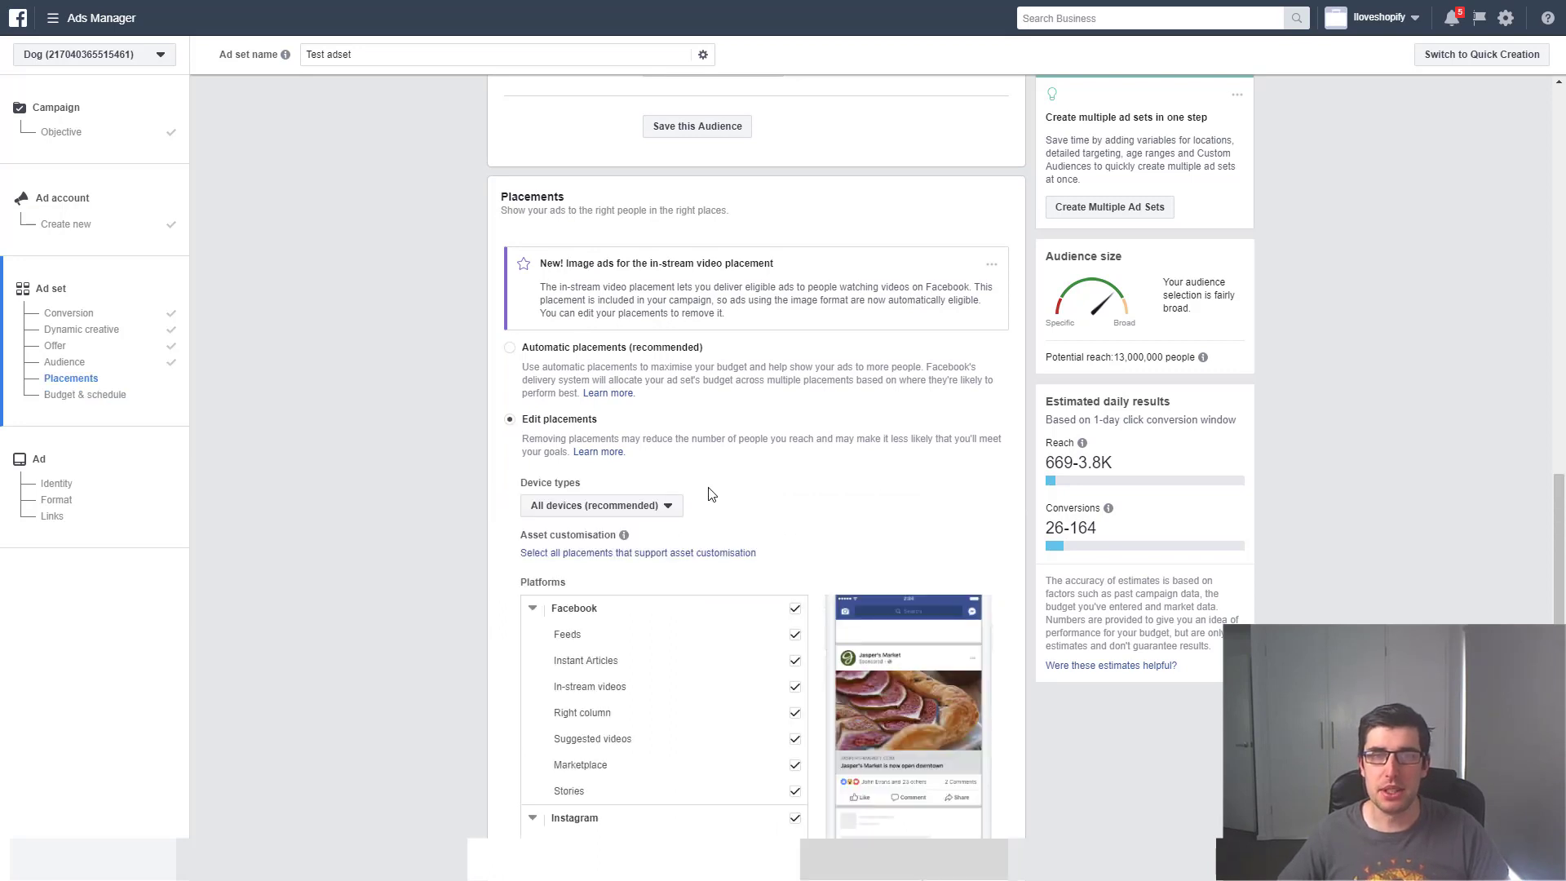
scroll(702, 482, "down", 1)
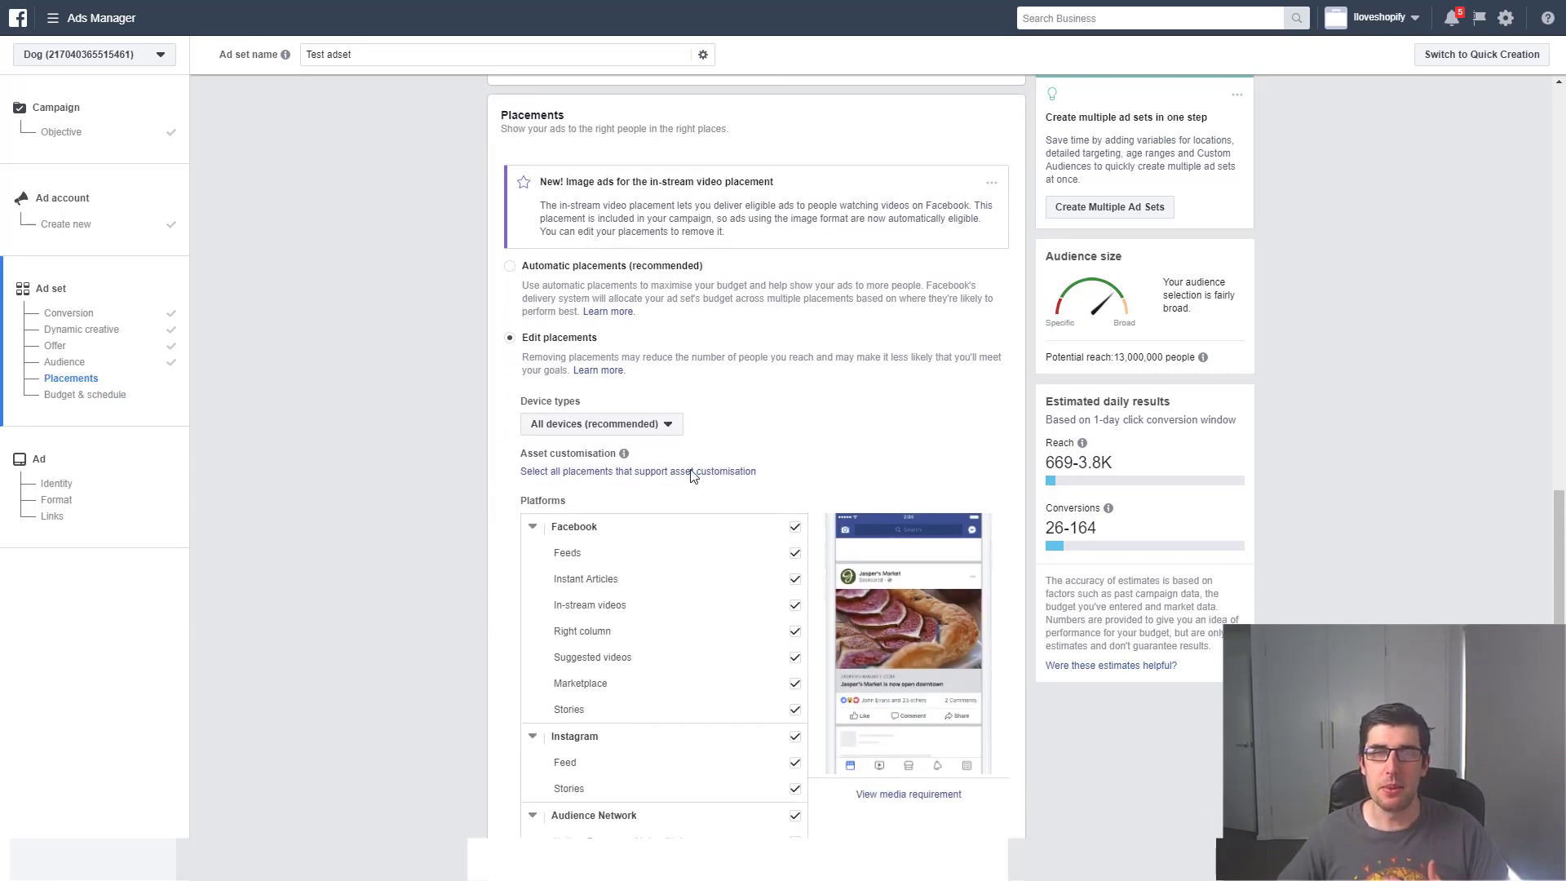
left_click(593, 425)
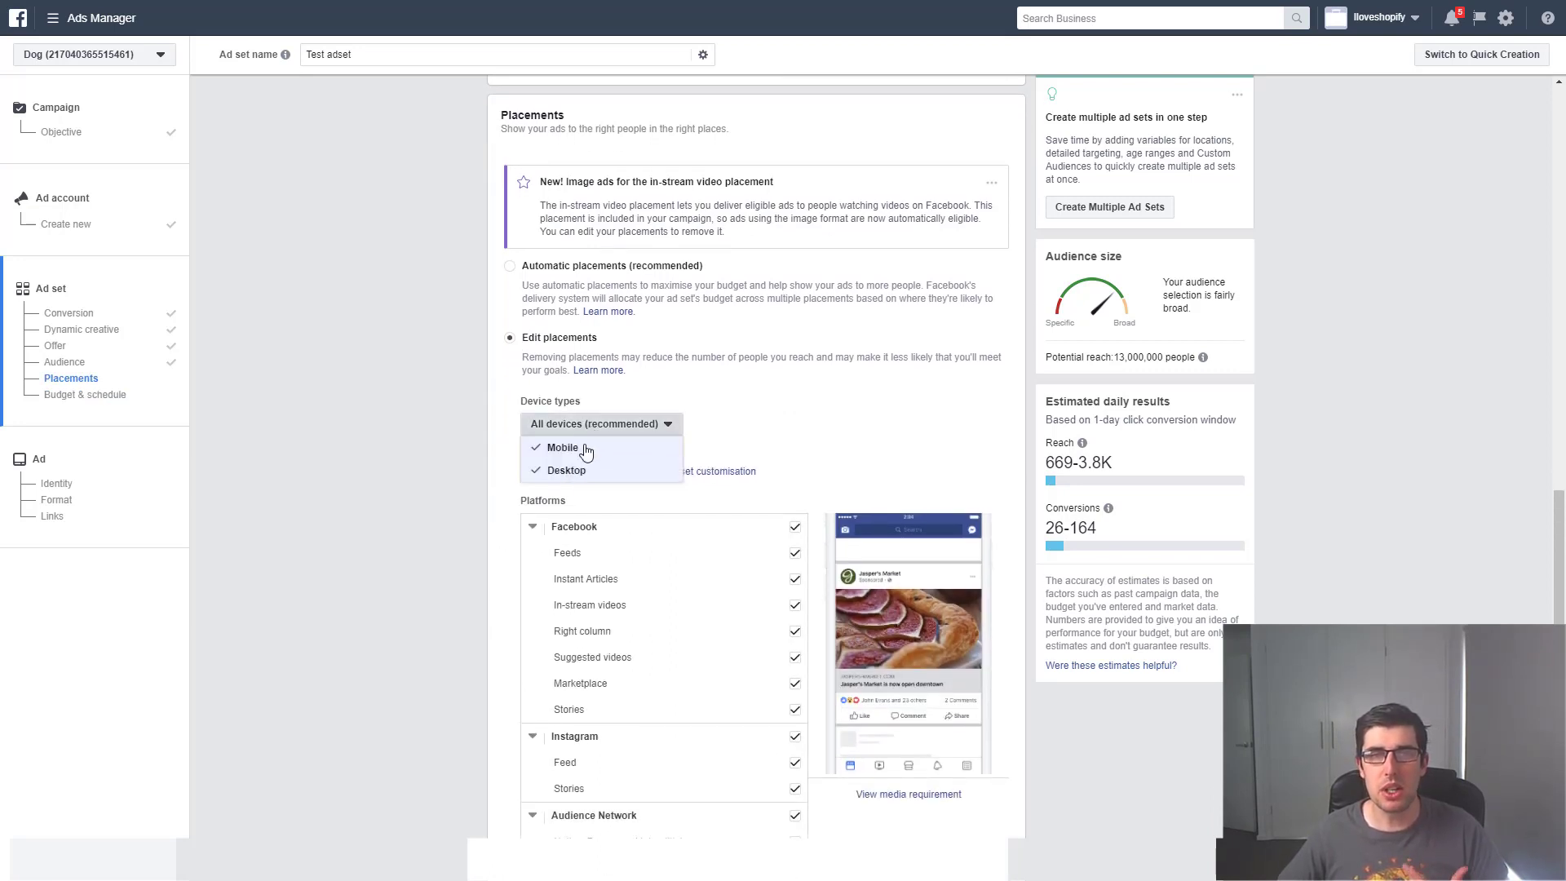
left_click(587, 470)
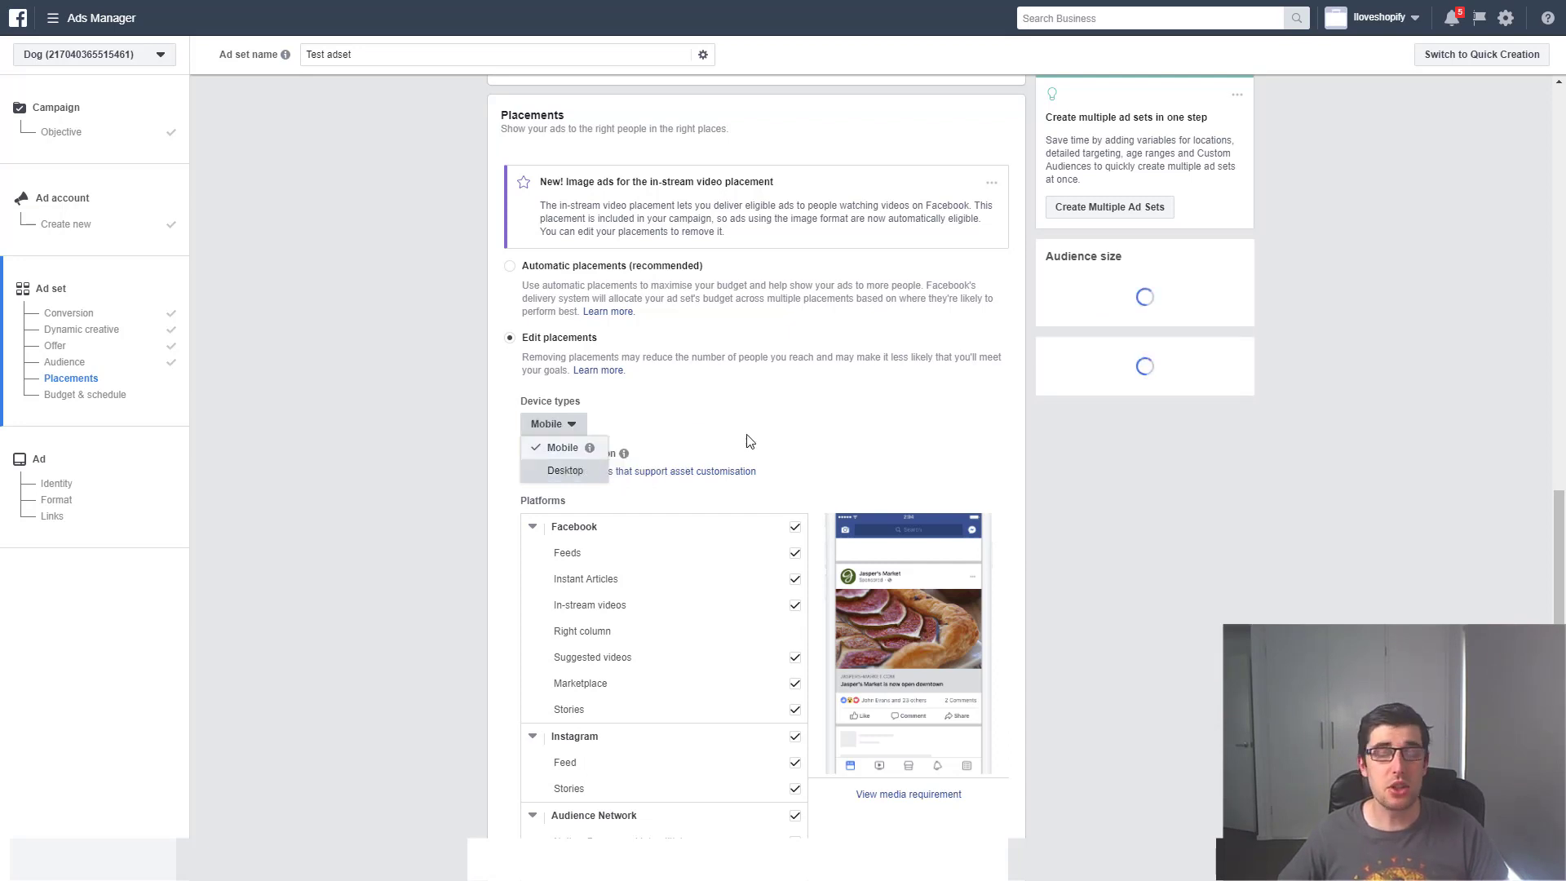
left_click(799, 403)
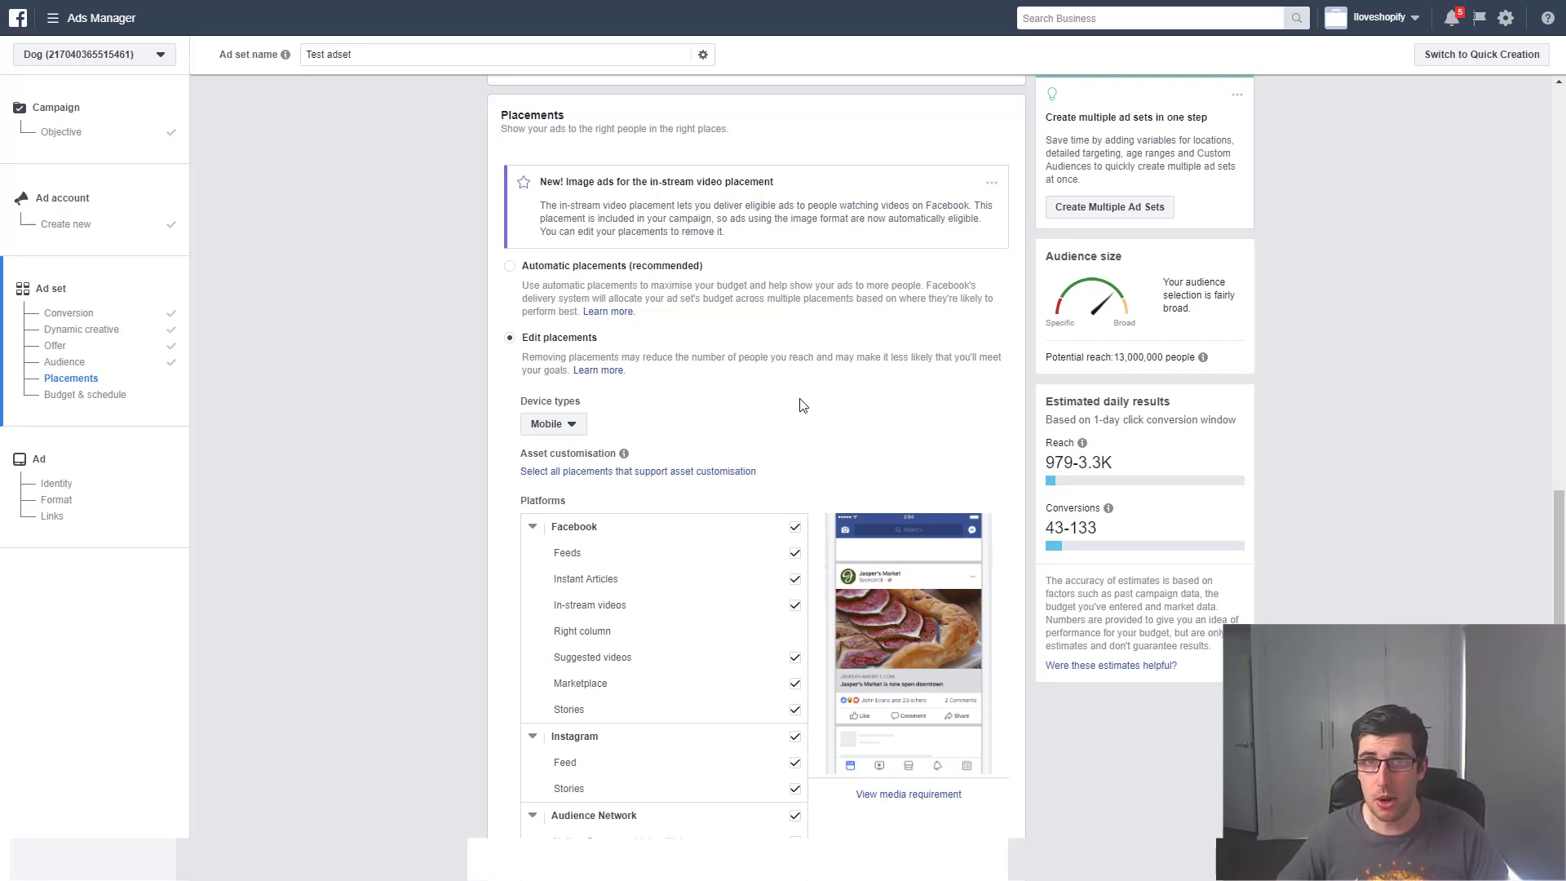
Keep Facebook Feeds and untick Instant Articles, In-stream videos and Suggested videos
scroll(803, 405, "down", 1)
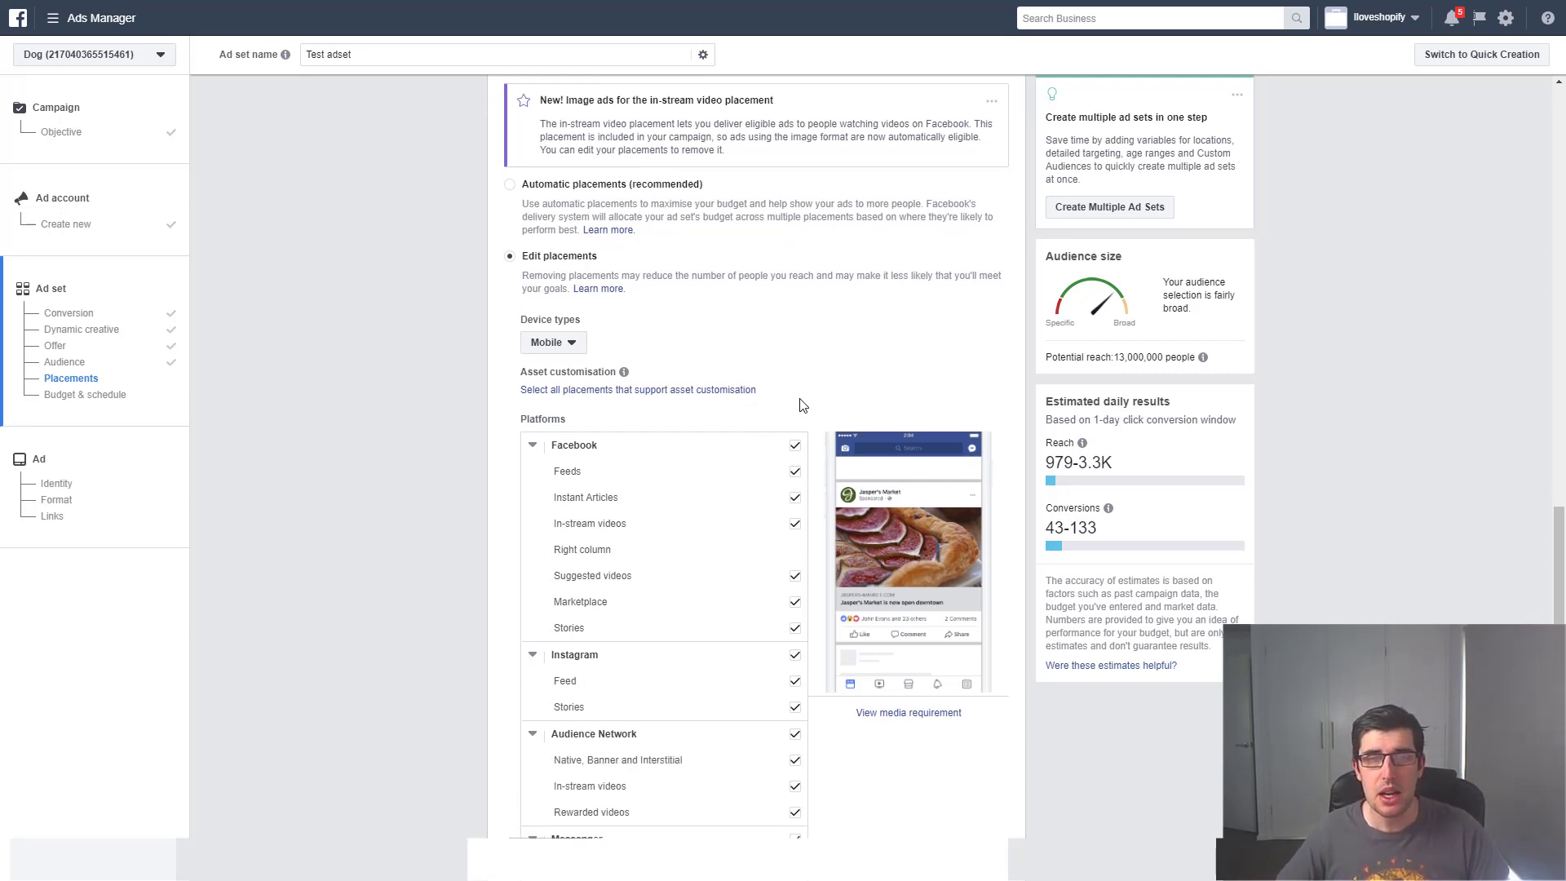
scroll(803, 405, "down", 2)
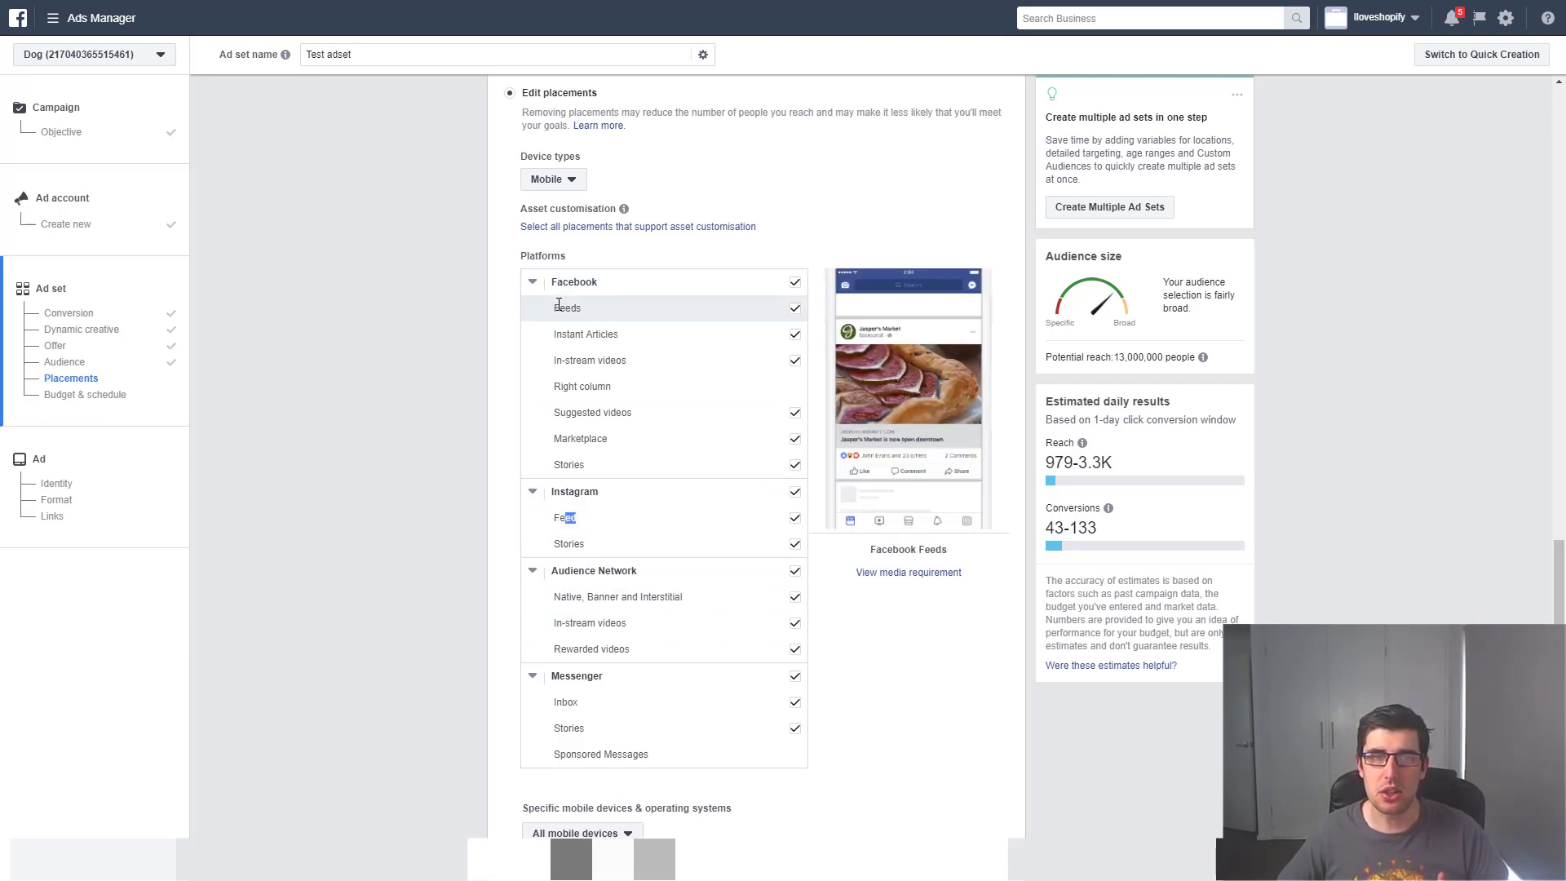
left_click_drag(560, 308, 577, 304)
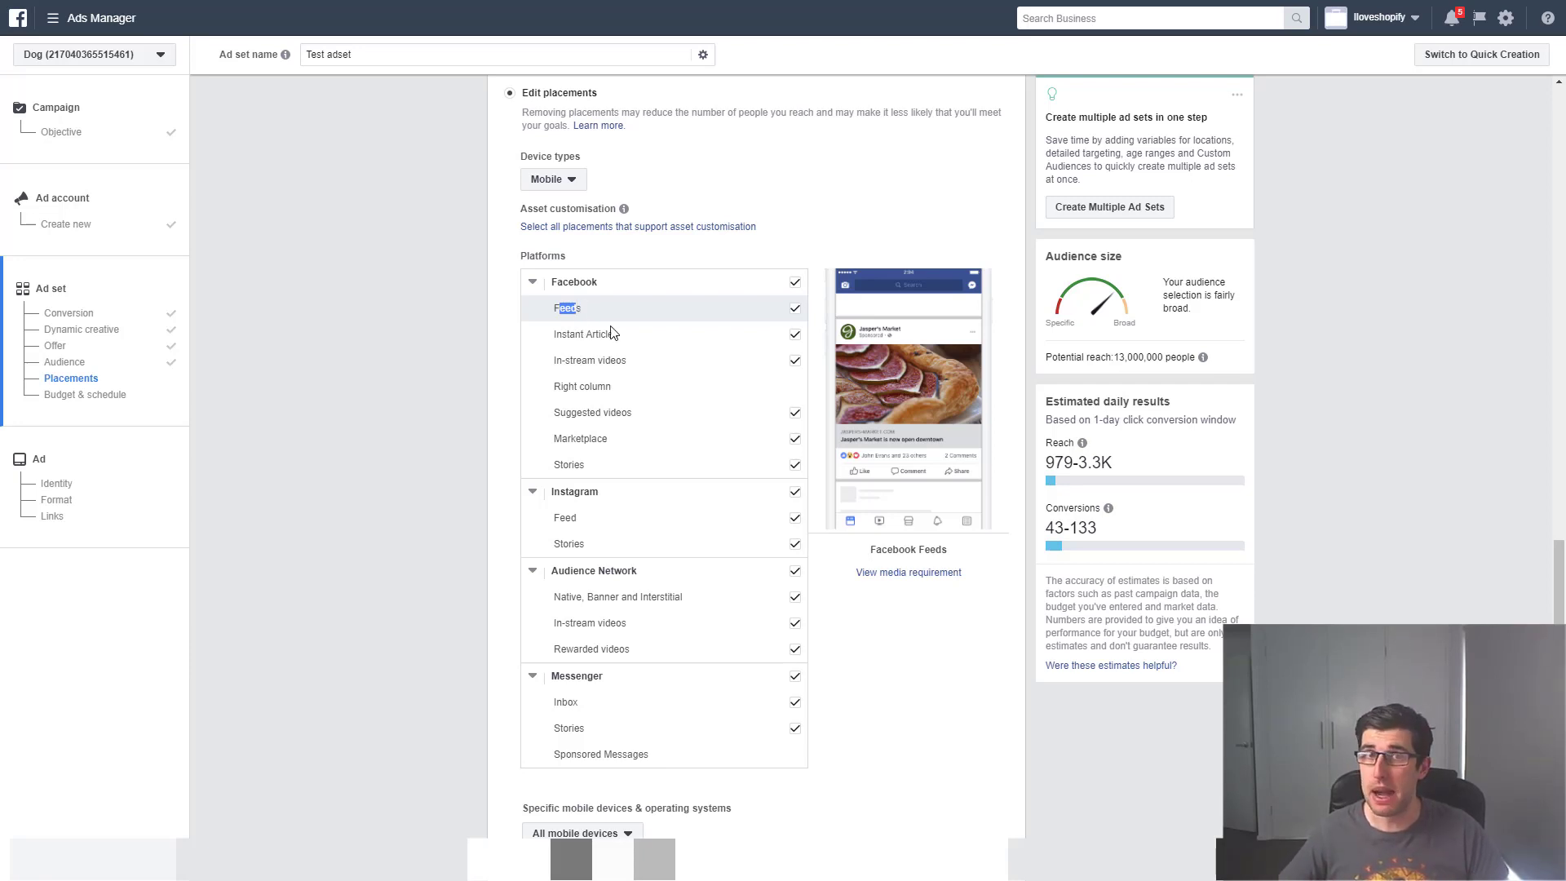
left_click(796, 335)
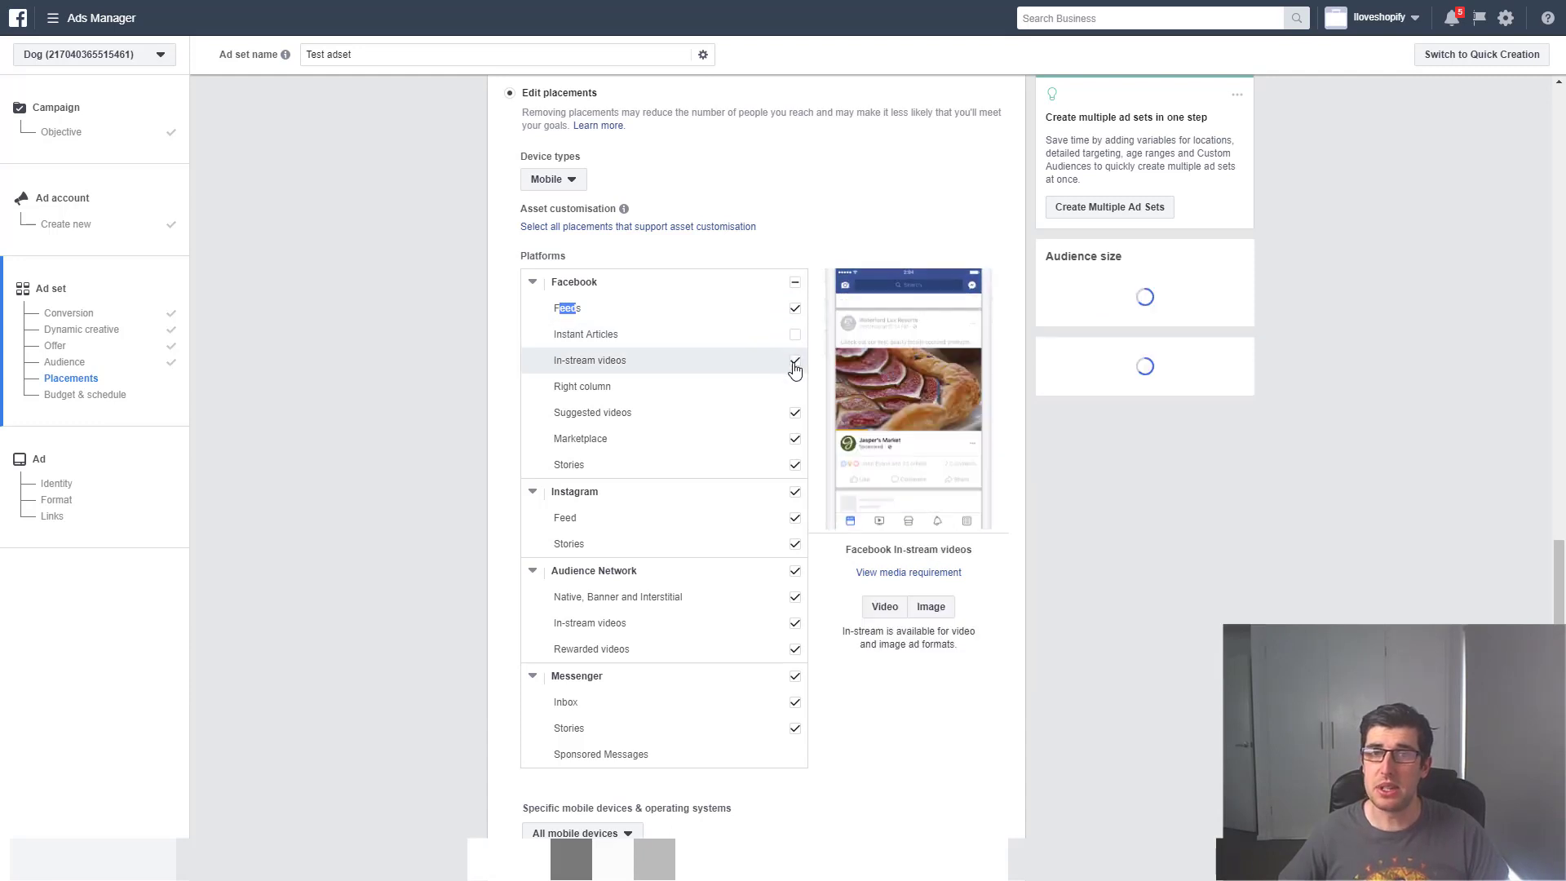
left_click(796, 361)
left_click(795, 413)
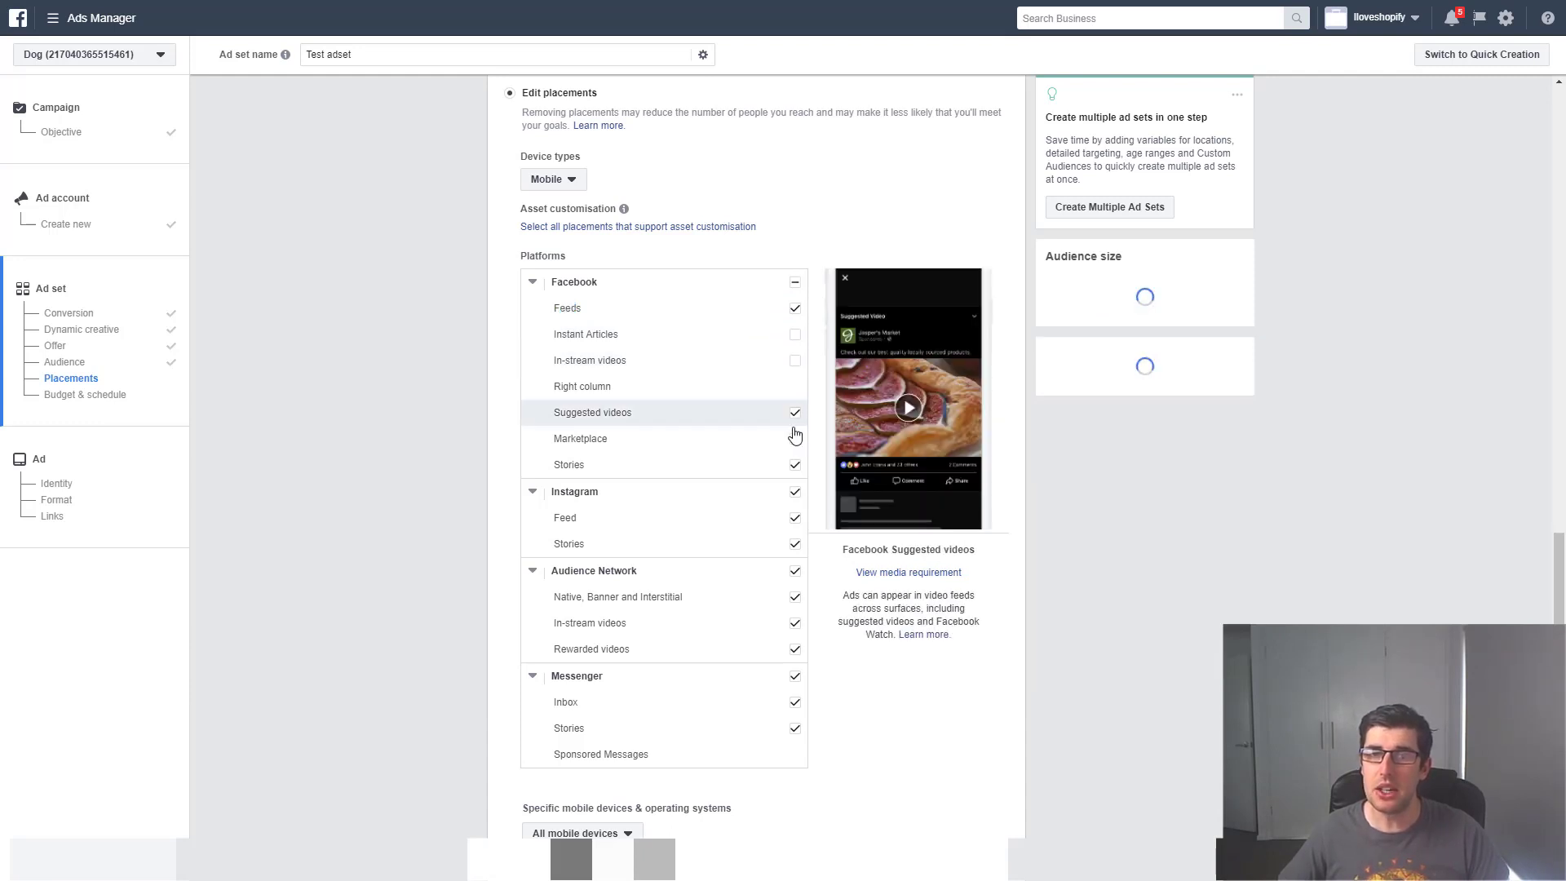
Remove Marketplace, Facebook Stories, Instagram Stories, Audience Network and Messenger placements
left_click(795, 440)
left_click(796, 478)
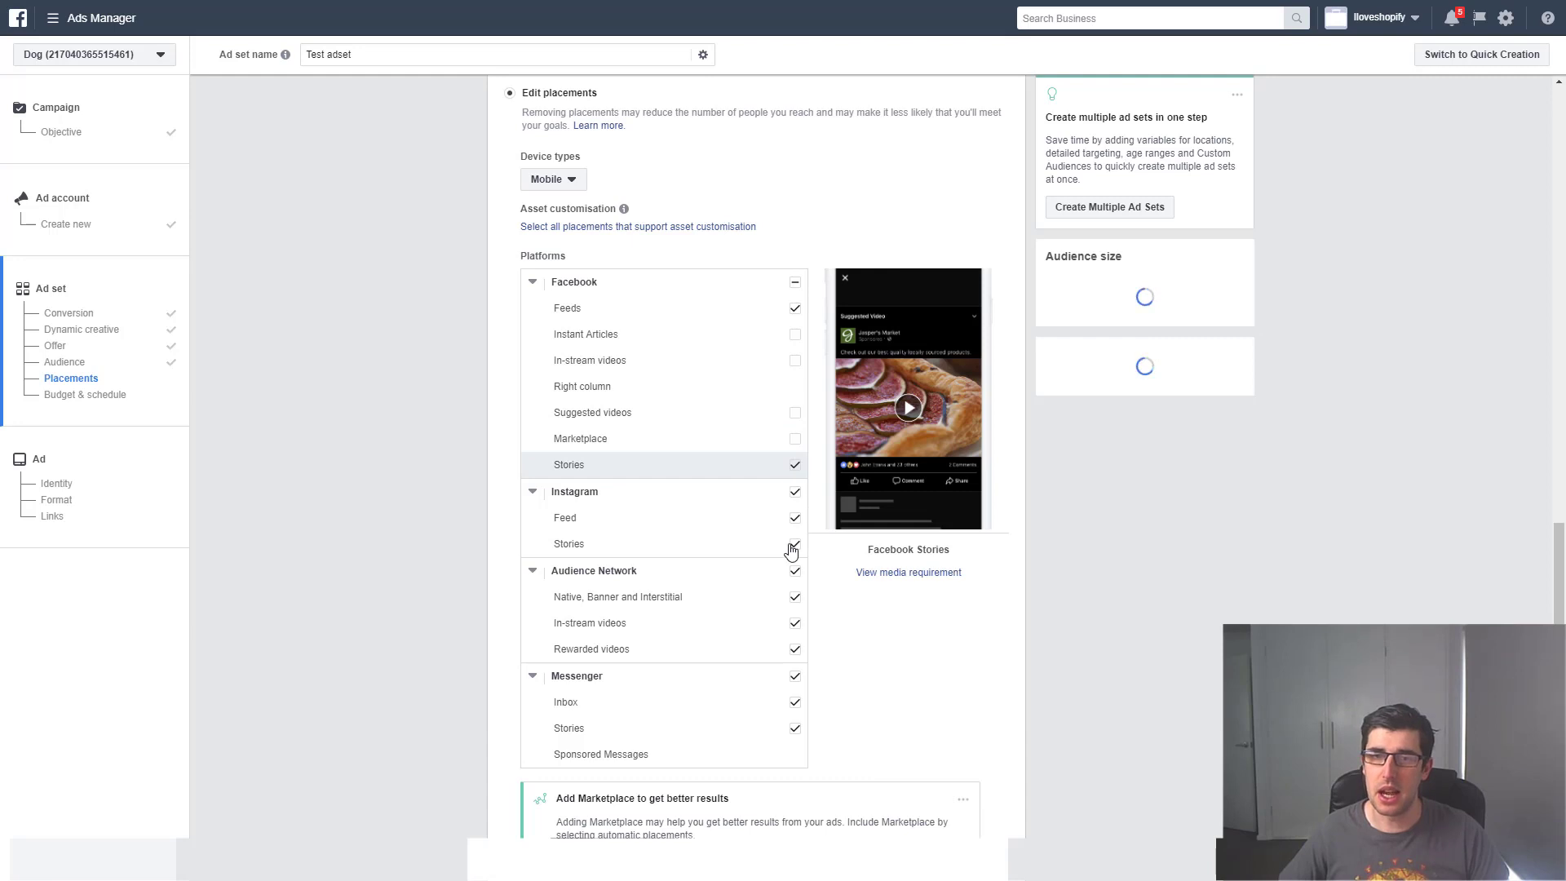
left_click(796, 544)
left_click(796, 572)
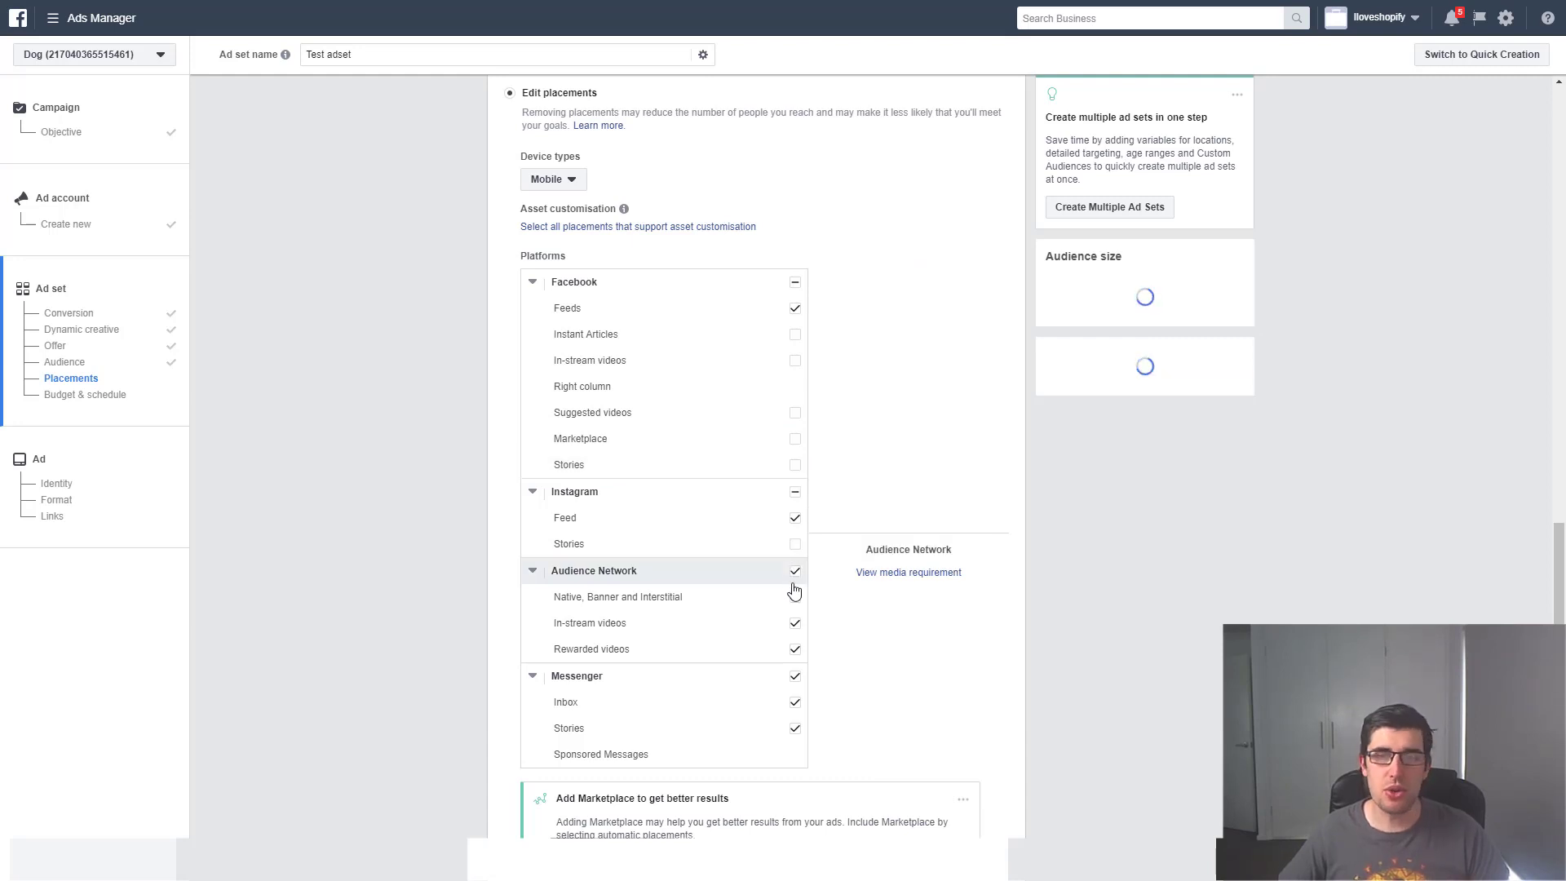
left_click(797, 685)
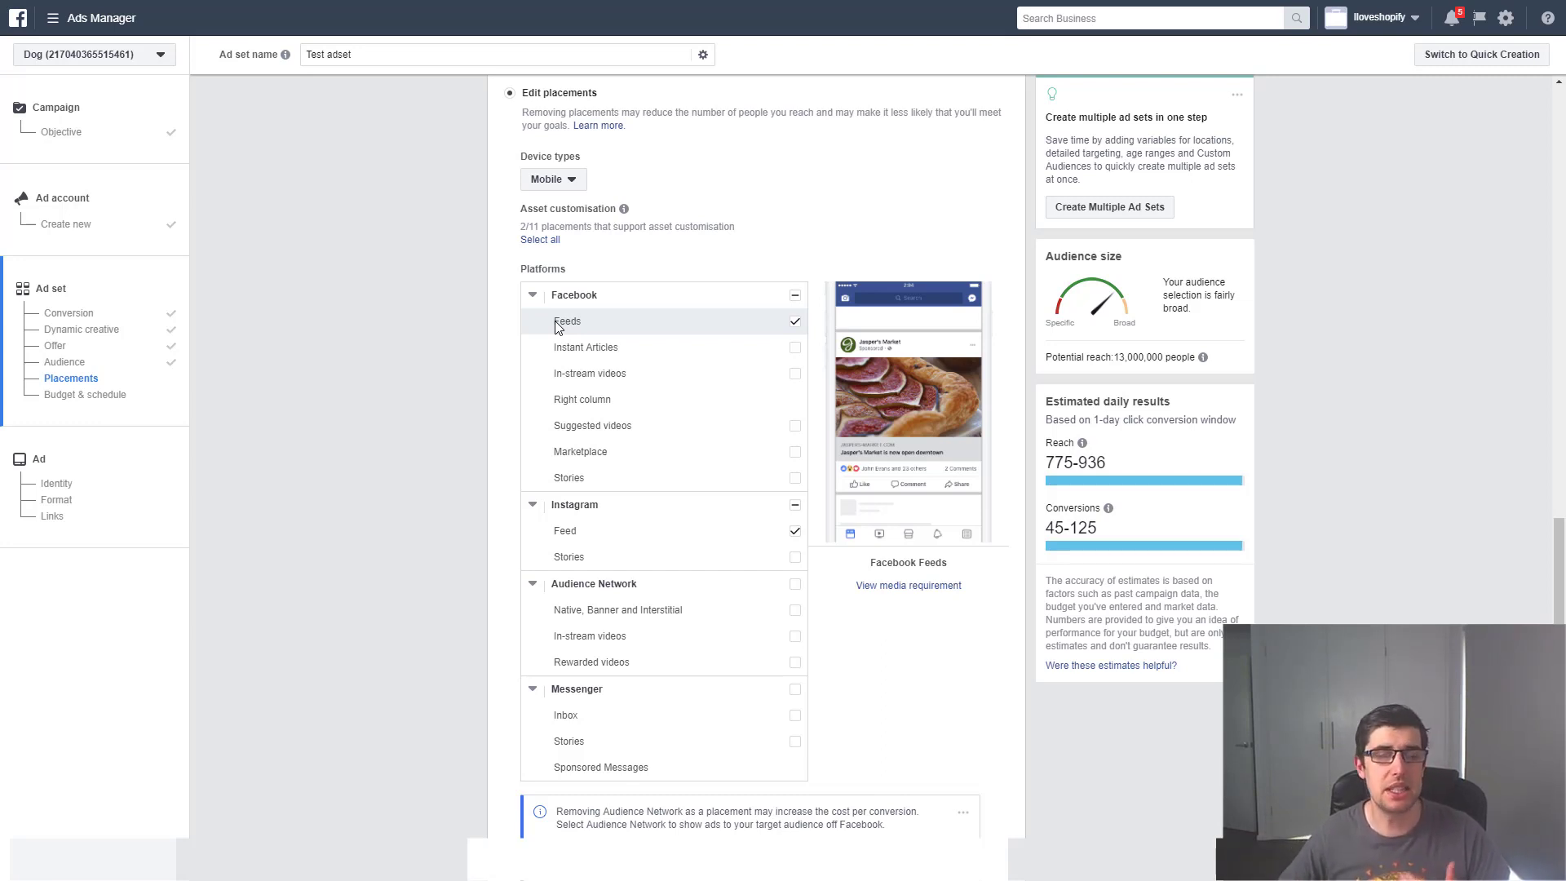
scroll(557, 327, "down", 5)
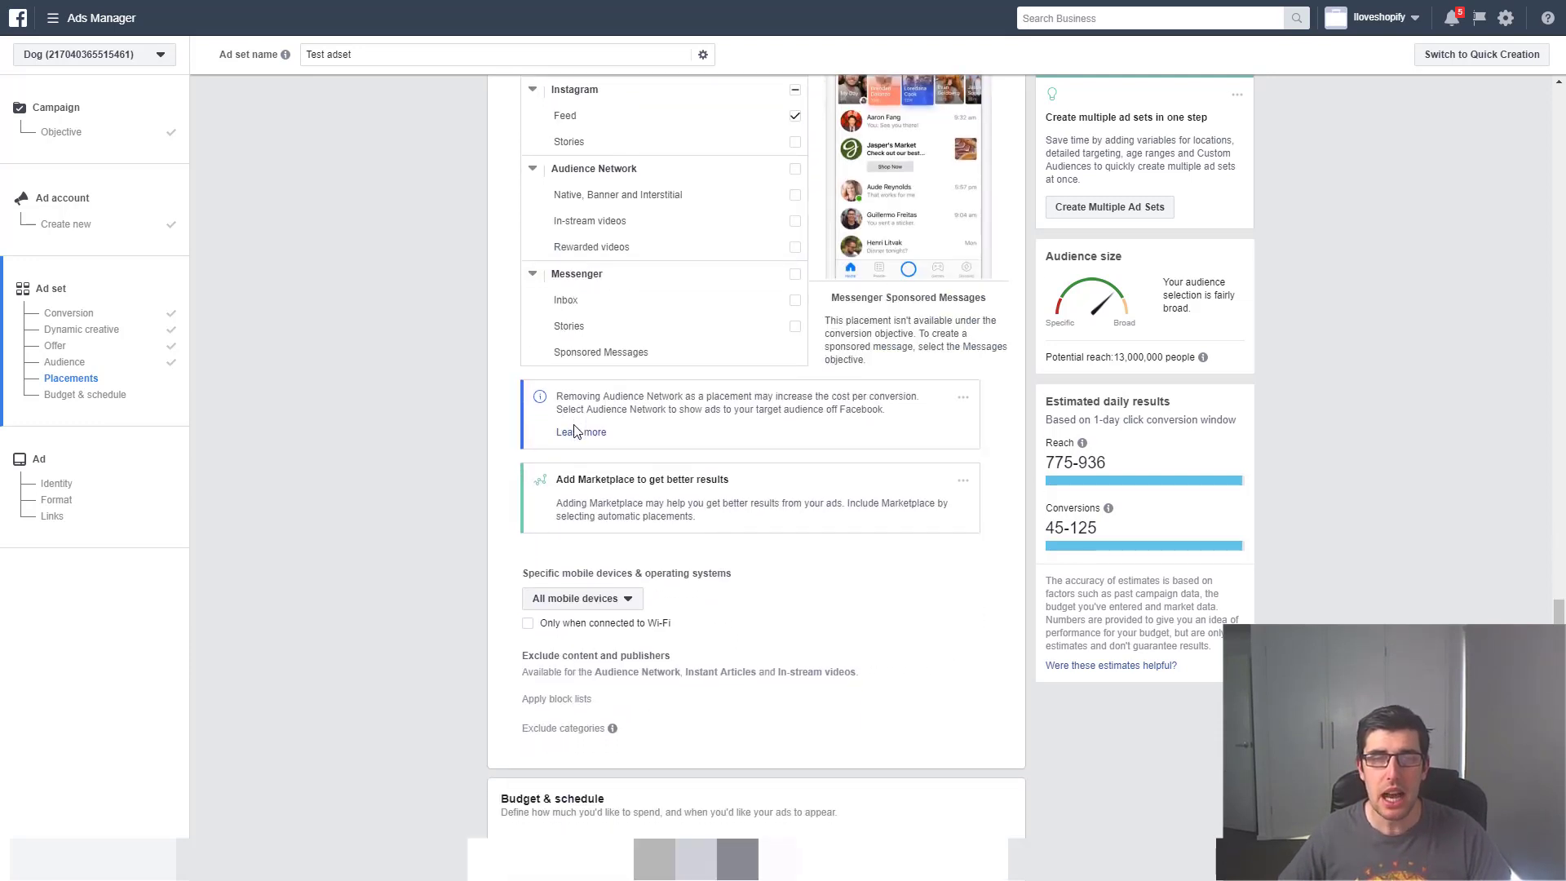
scroll(563, 489, "down", 1)
left_click(548, 526)
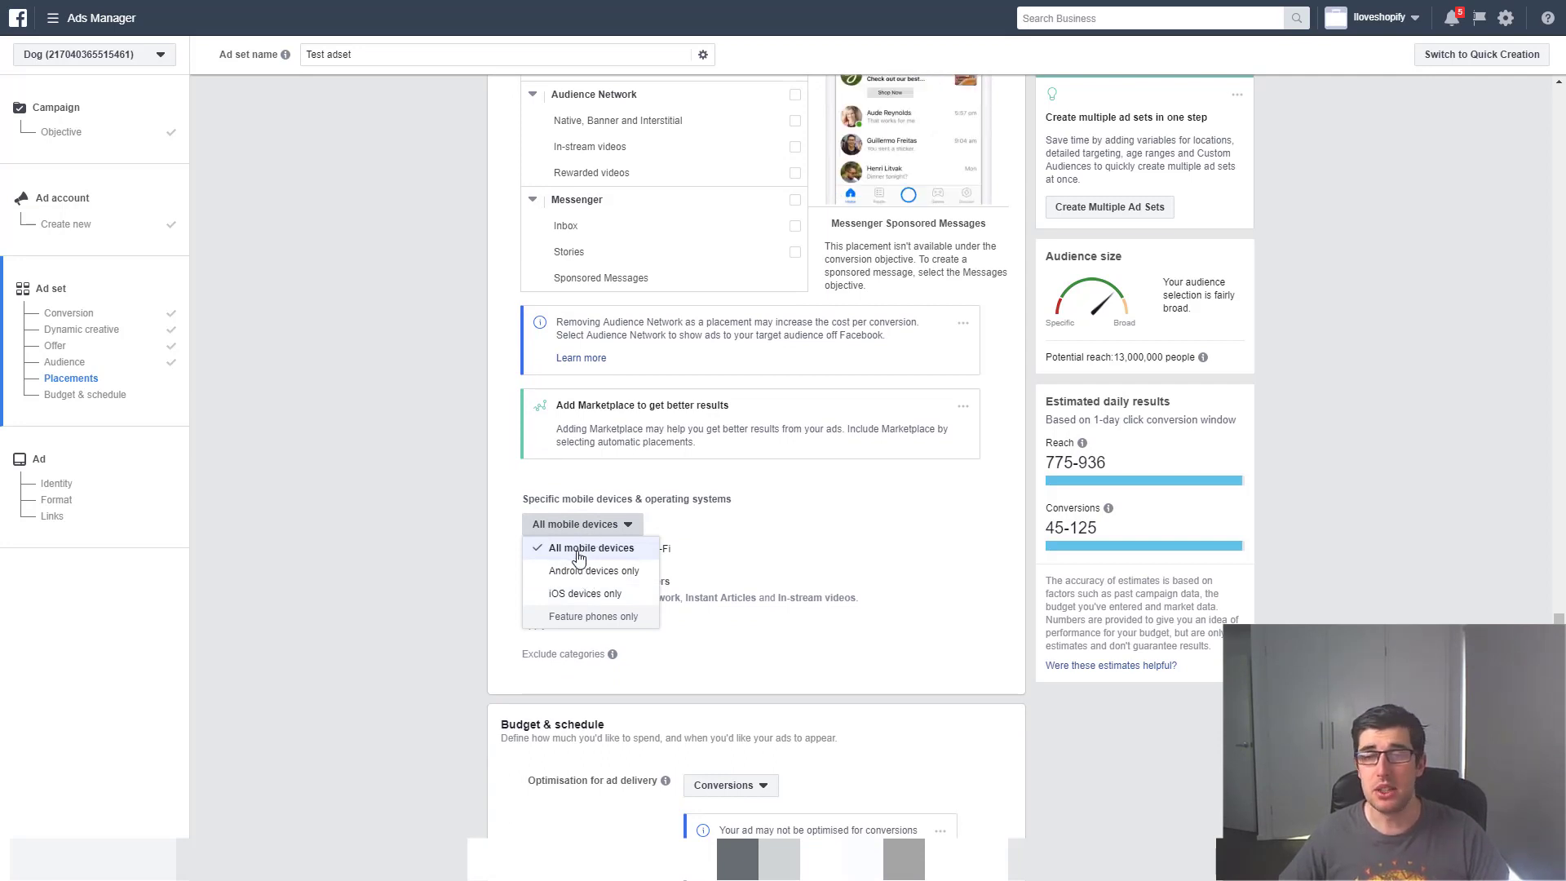
left_click(578, 554)
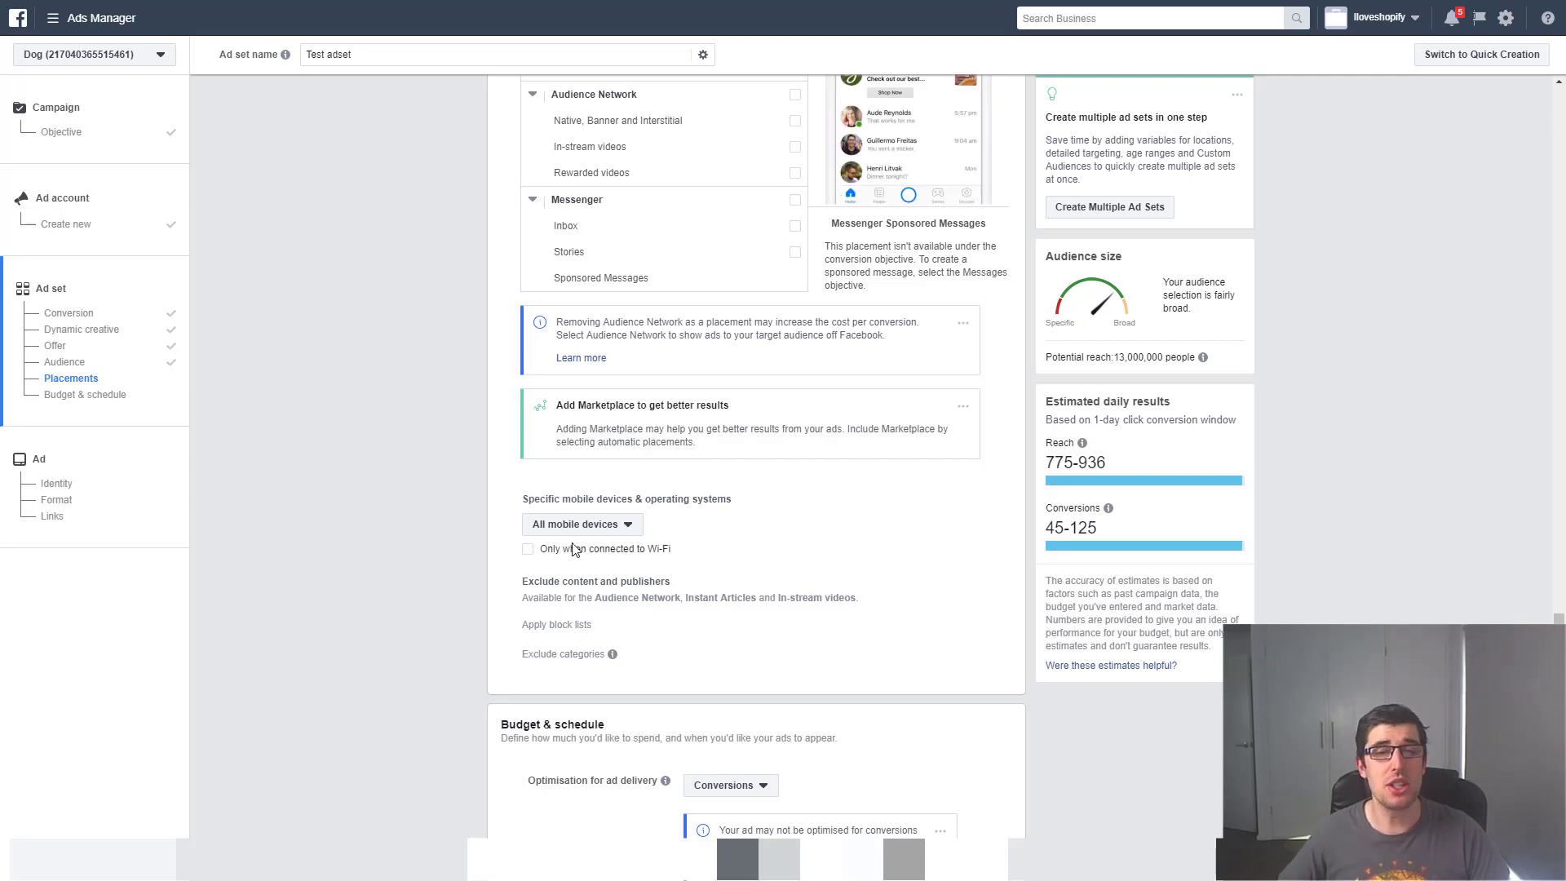
scroll(635, 553, "down", 1)
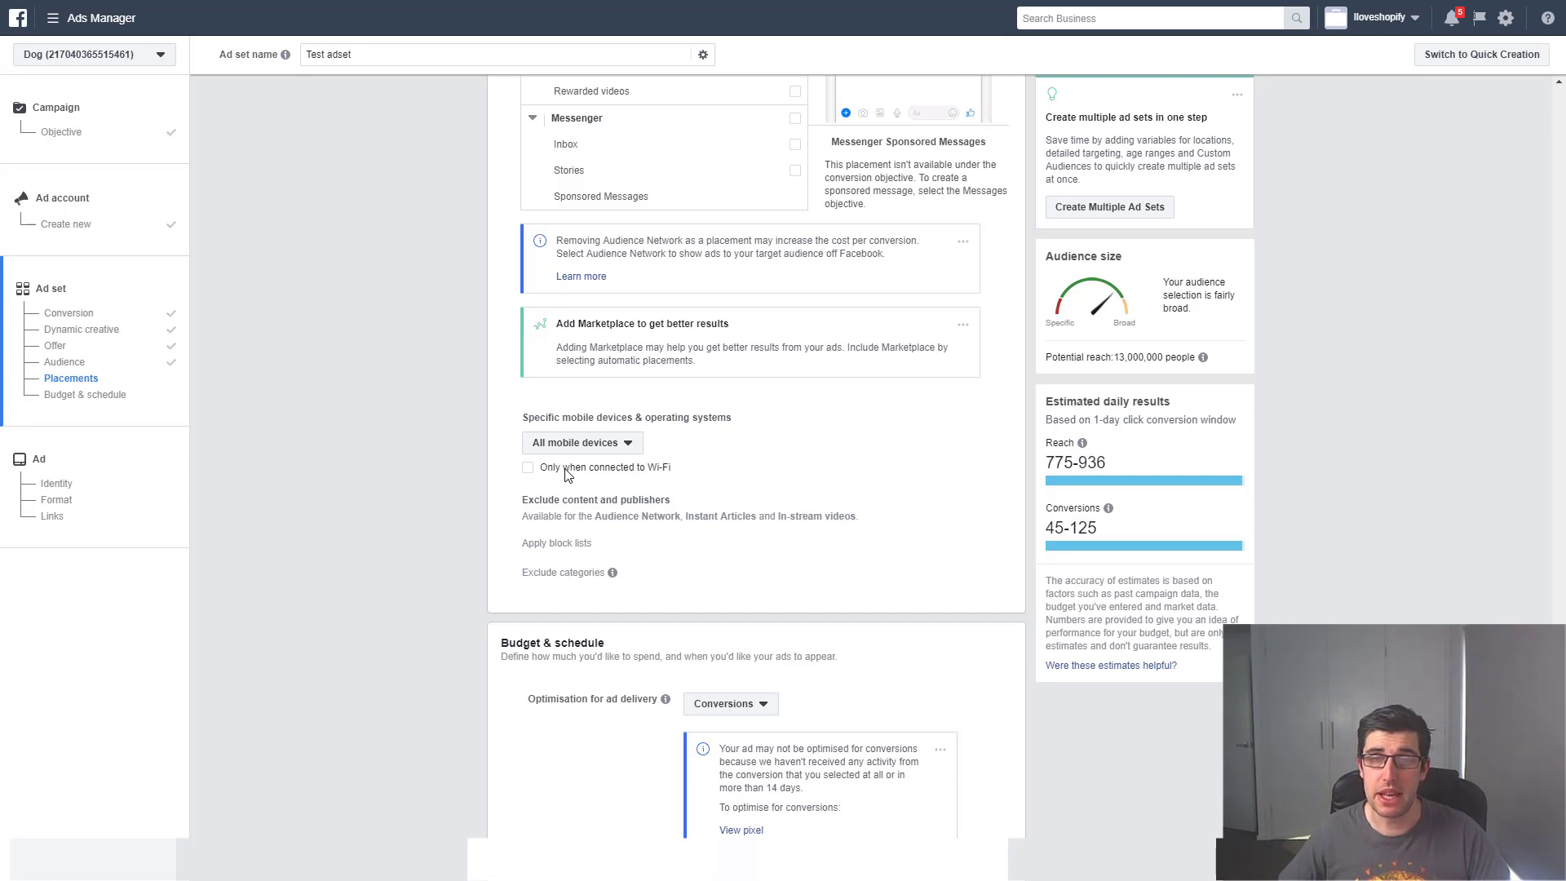
scroll(569, 475, "down", 5)
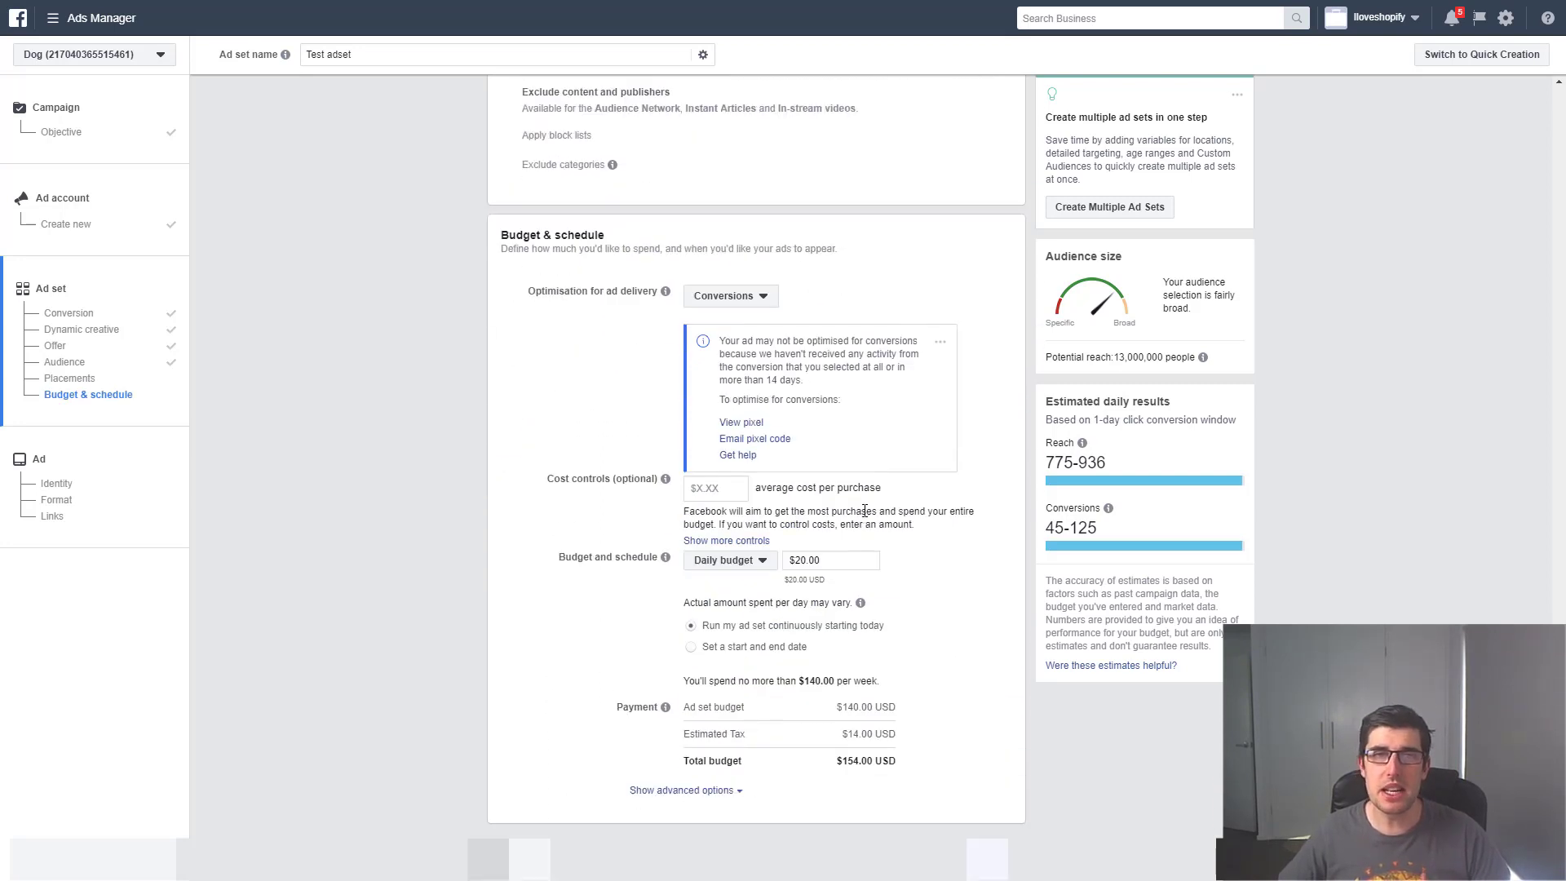
left_click(752, 303)
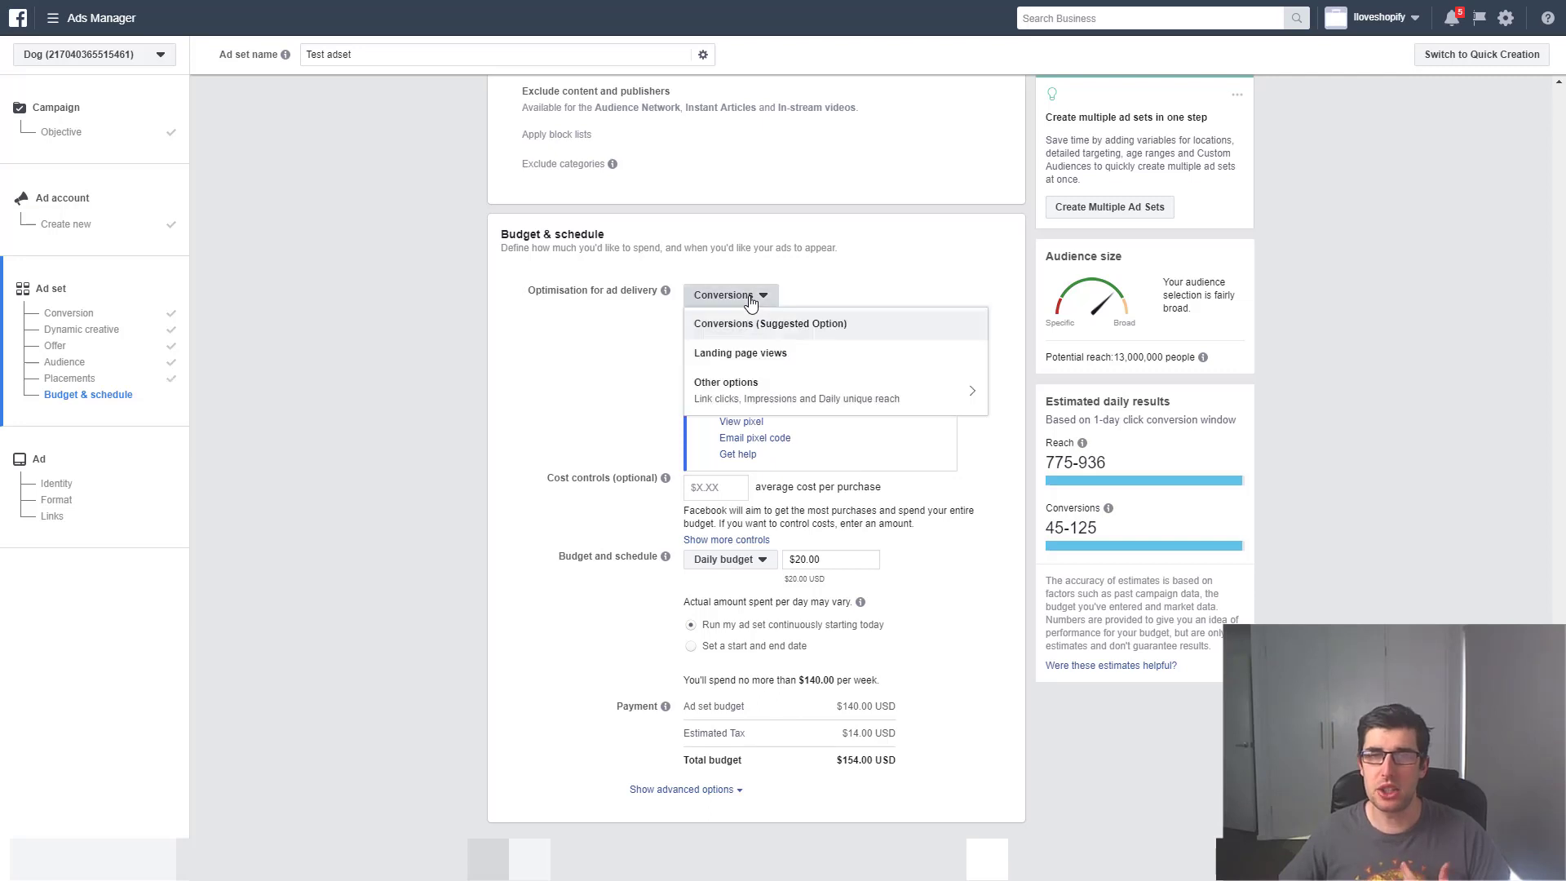
mouse_move(747, 356)
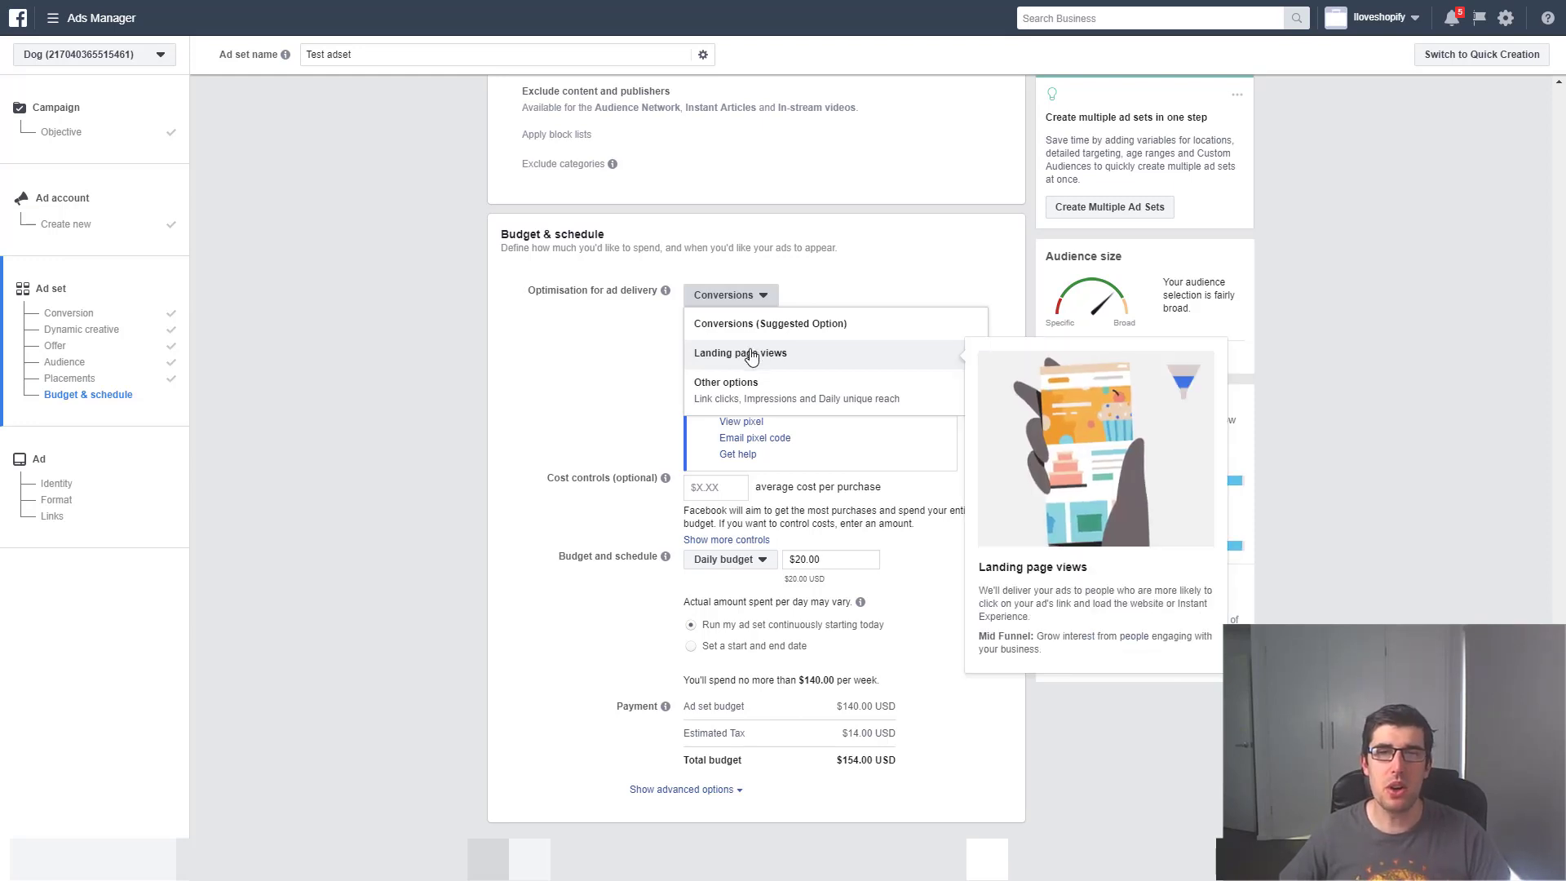
mouse_move(732, 389)
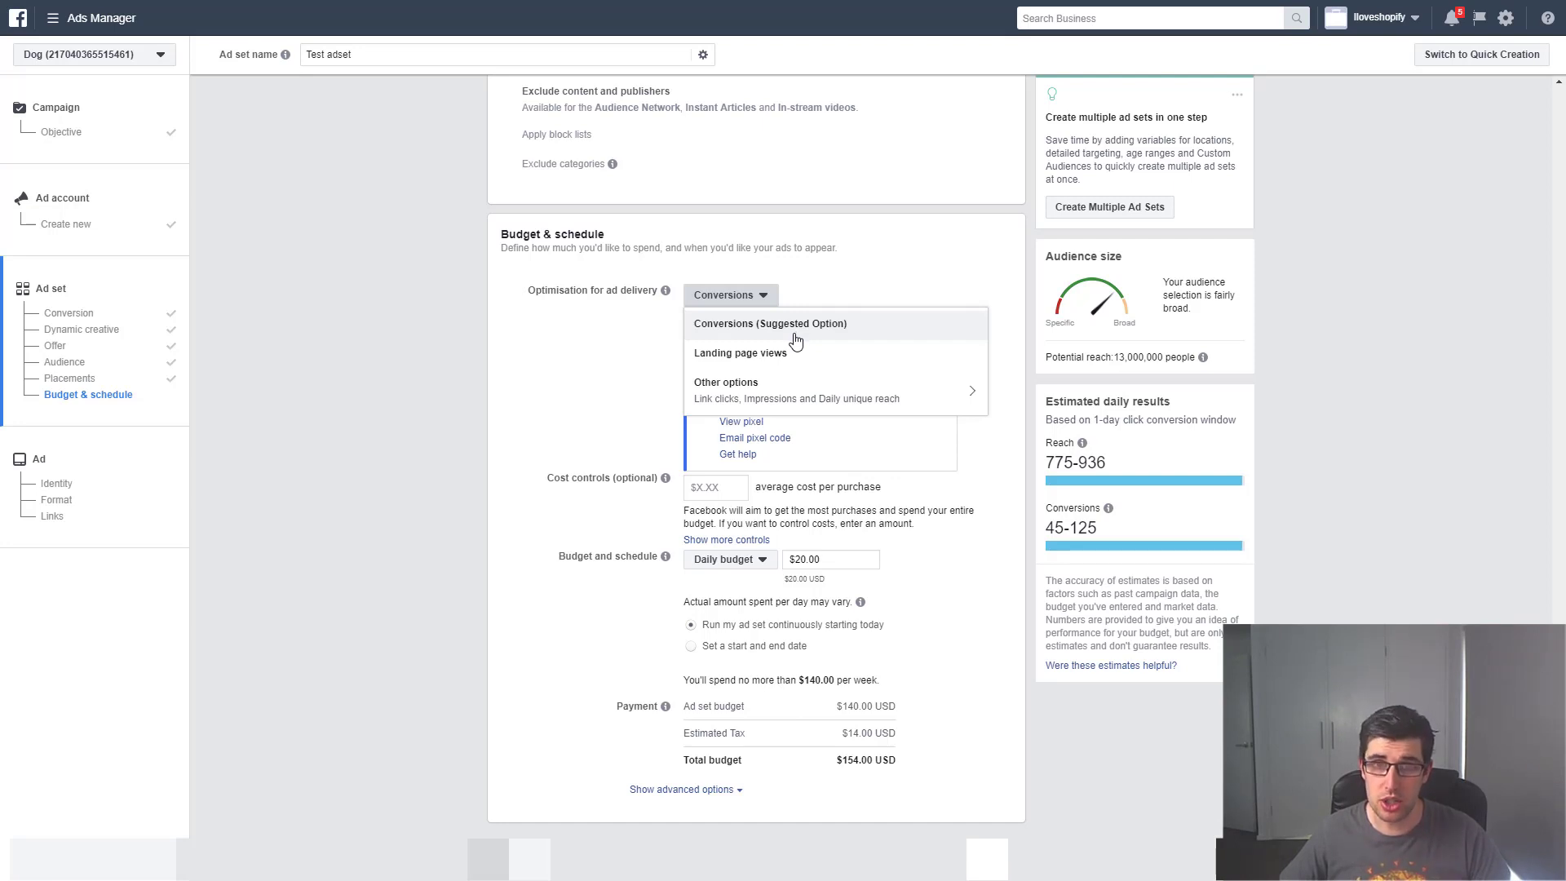
left_click(797, 333)
left_click_drag(741, 340, 819, 344)
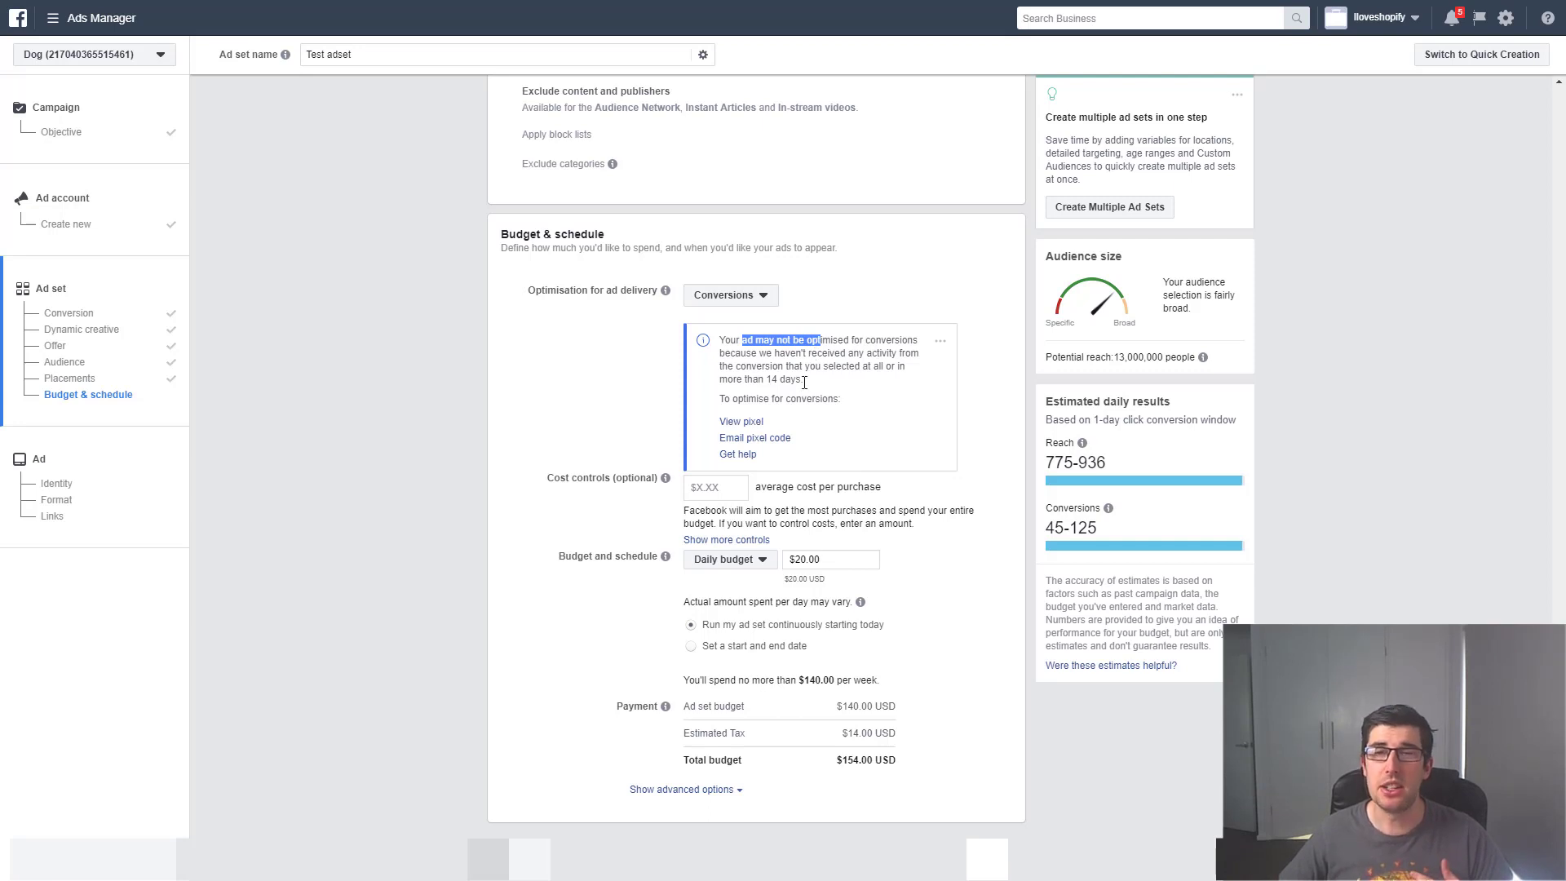
left_click_drag(804, 382, 729, 356)
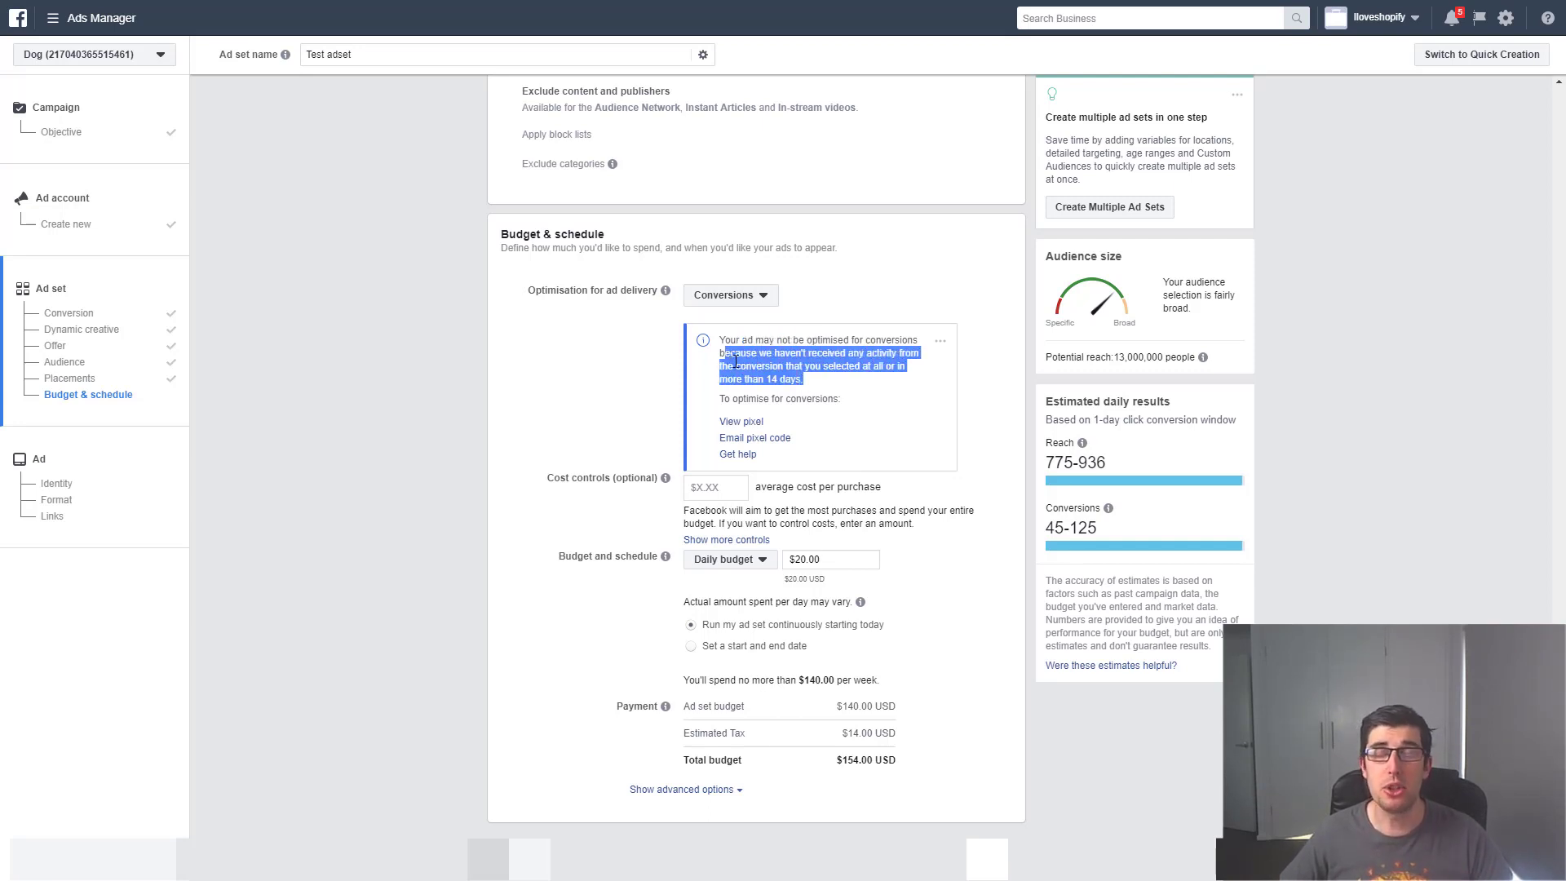
left_click(808, 387)
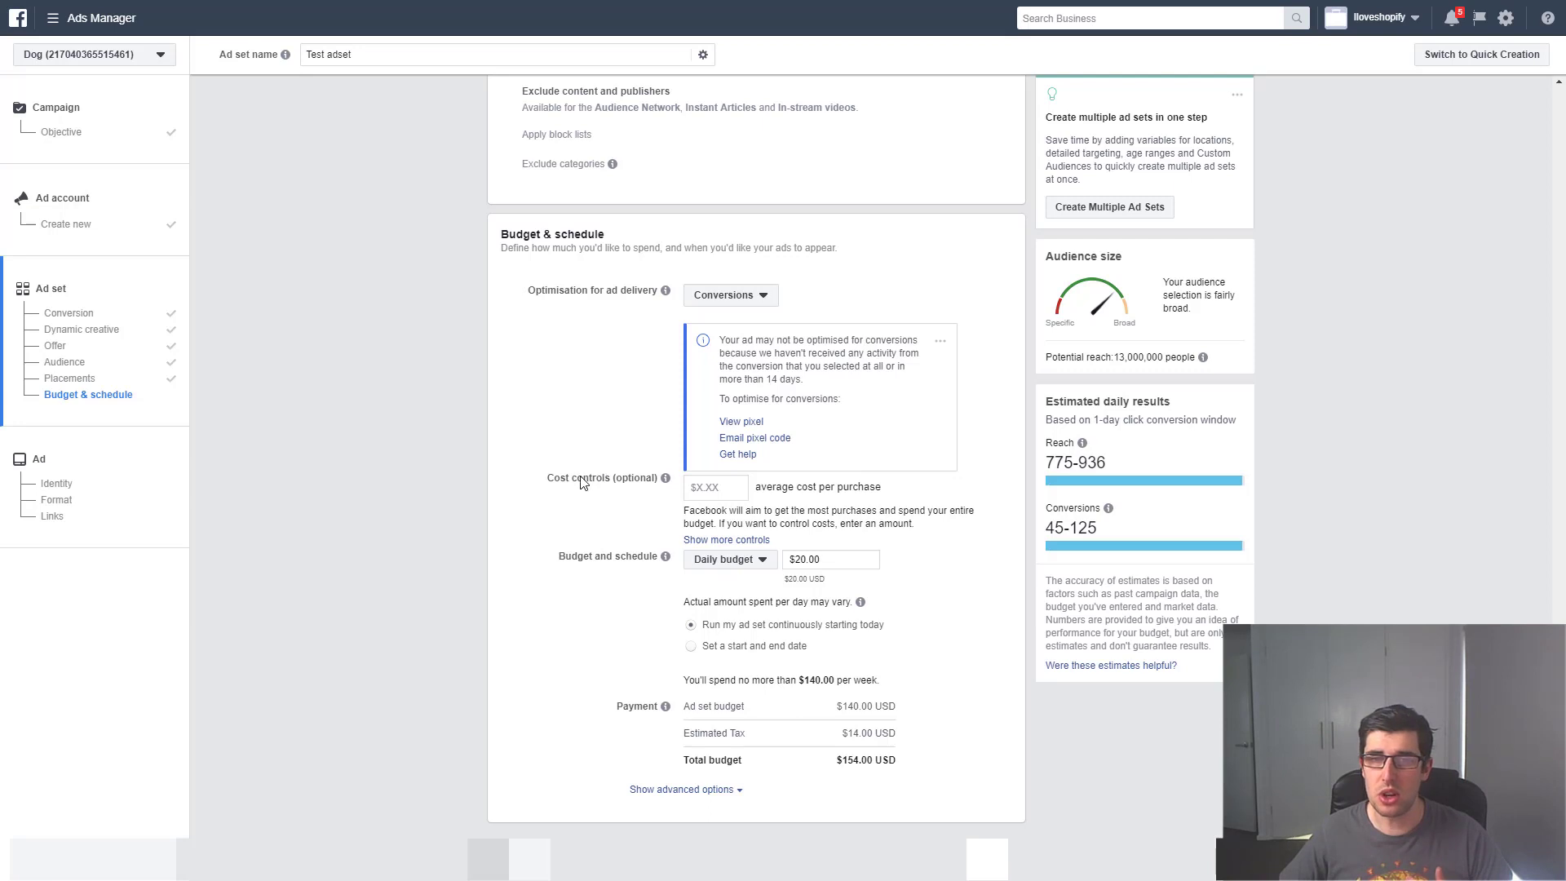
mouse_move(567, 477)
left_click_drag(576, 479, 622, 480)
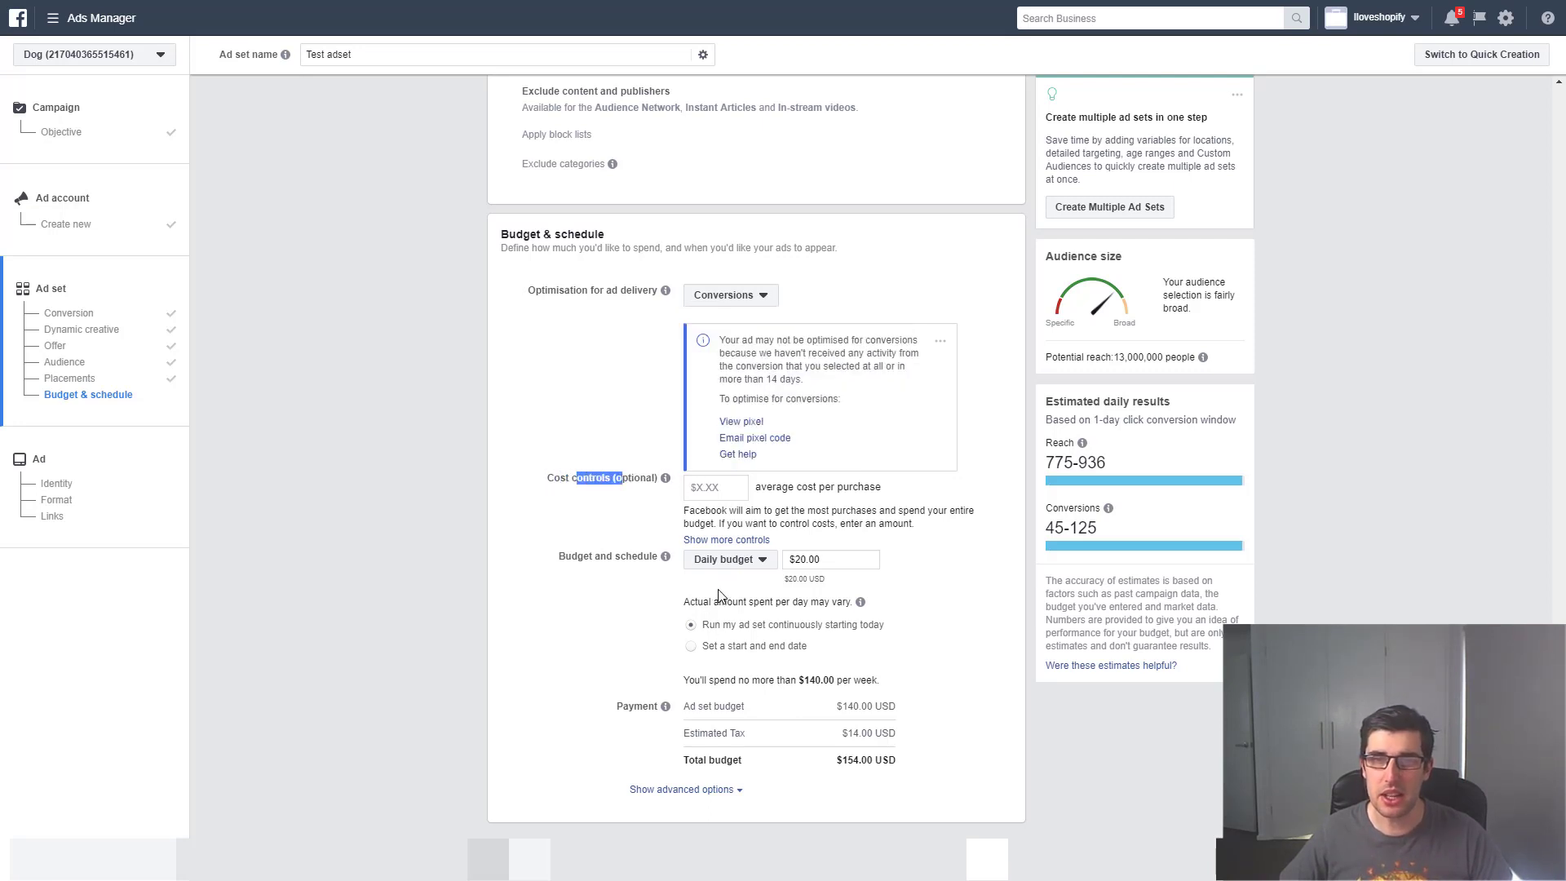
Show advanced delivery options and replace the $20.00 daily budget with $5.00
left_click(689, 789)
scroll(620, 611, "down", 2)
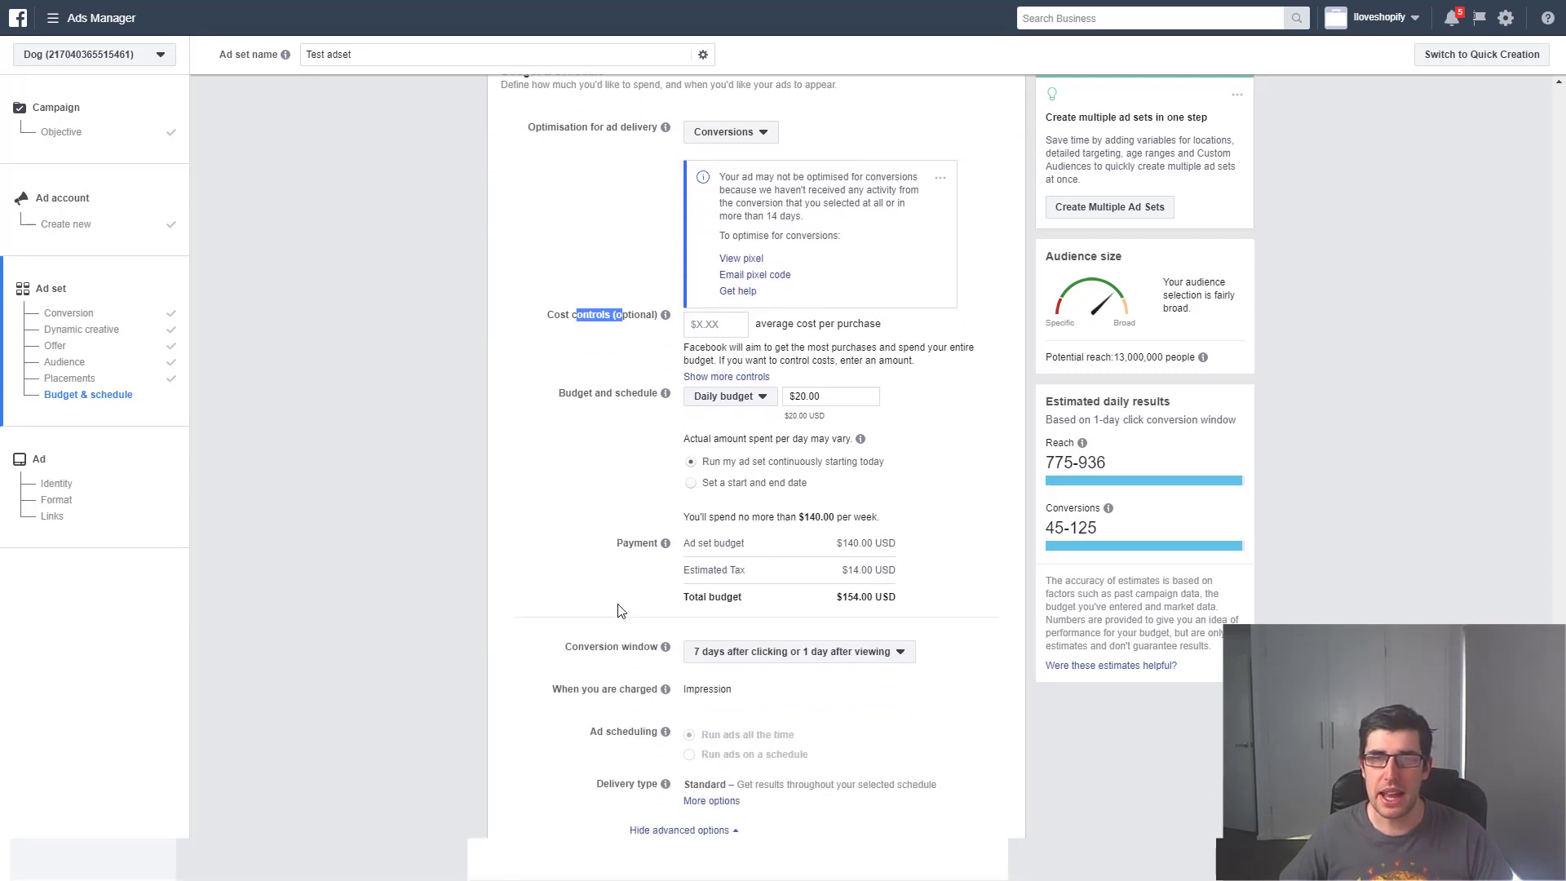
scroll(620, 611, "up", 1)
left_click_drag(597, 483, 635, 486)
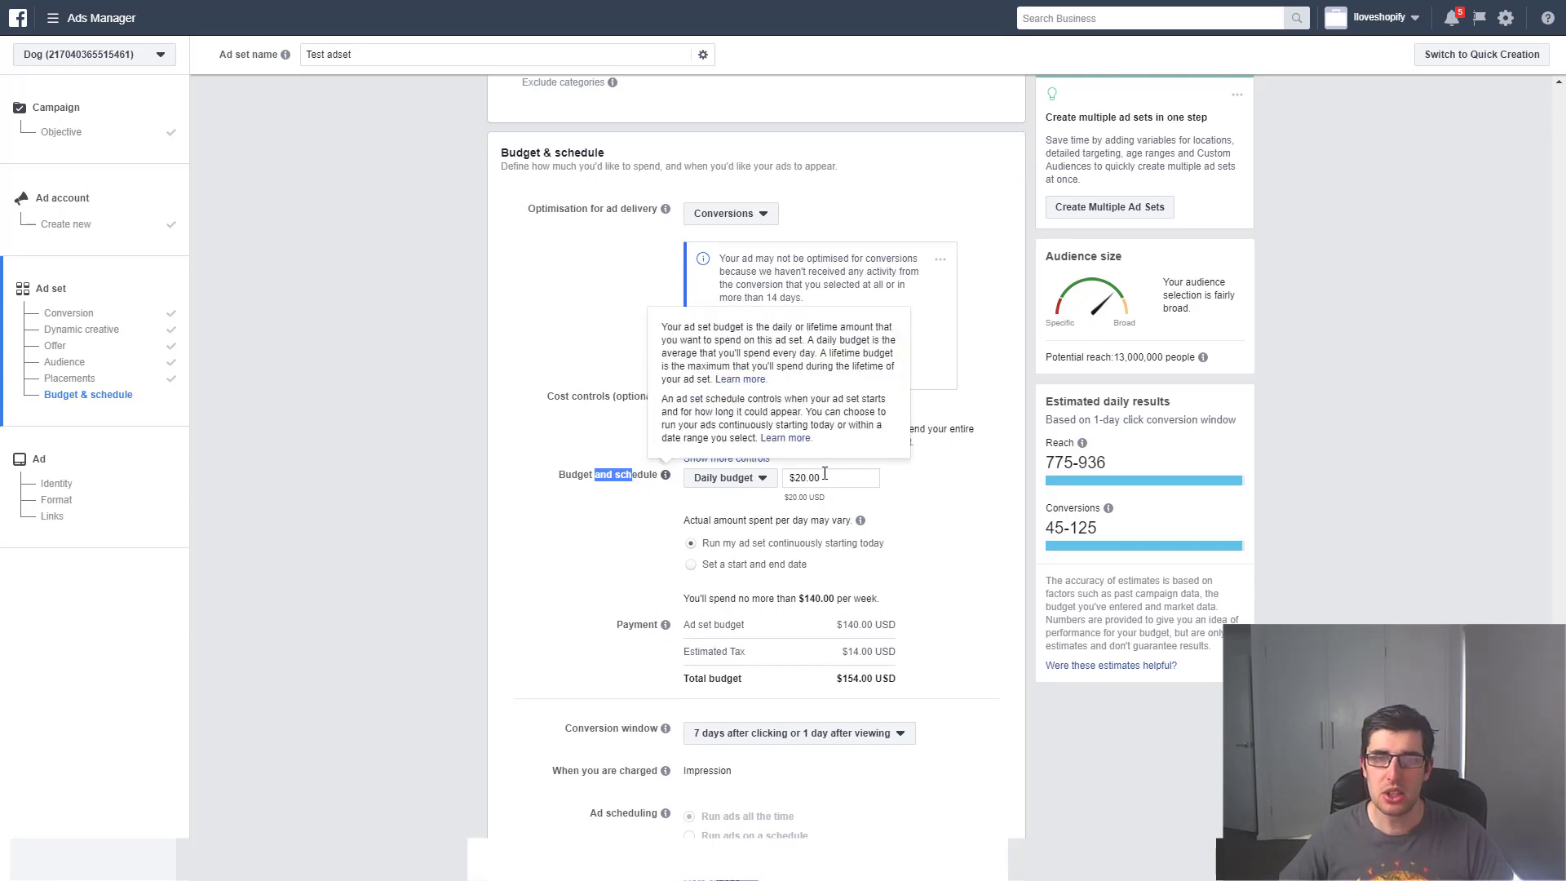
left_click_drag(824, 480, 784, 483)
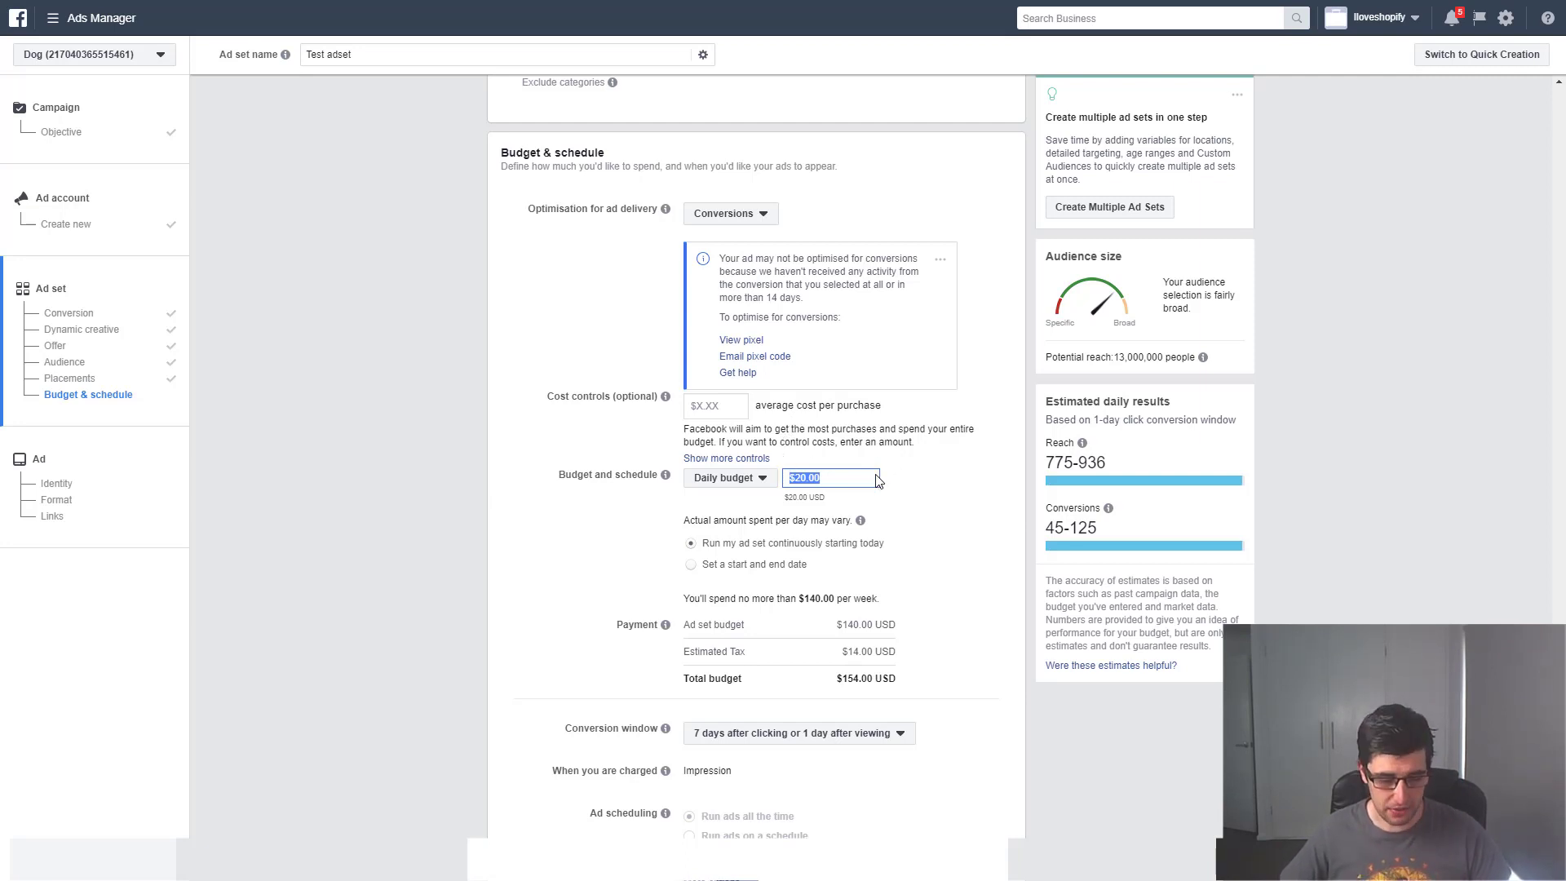
type("5")
left_click(577, 498)
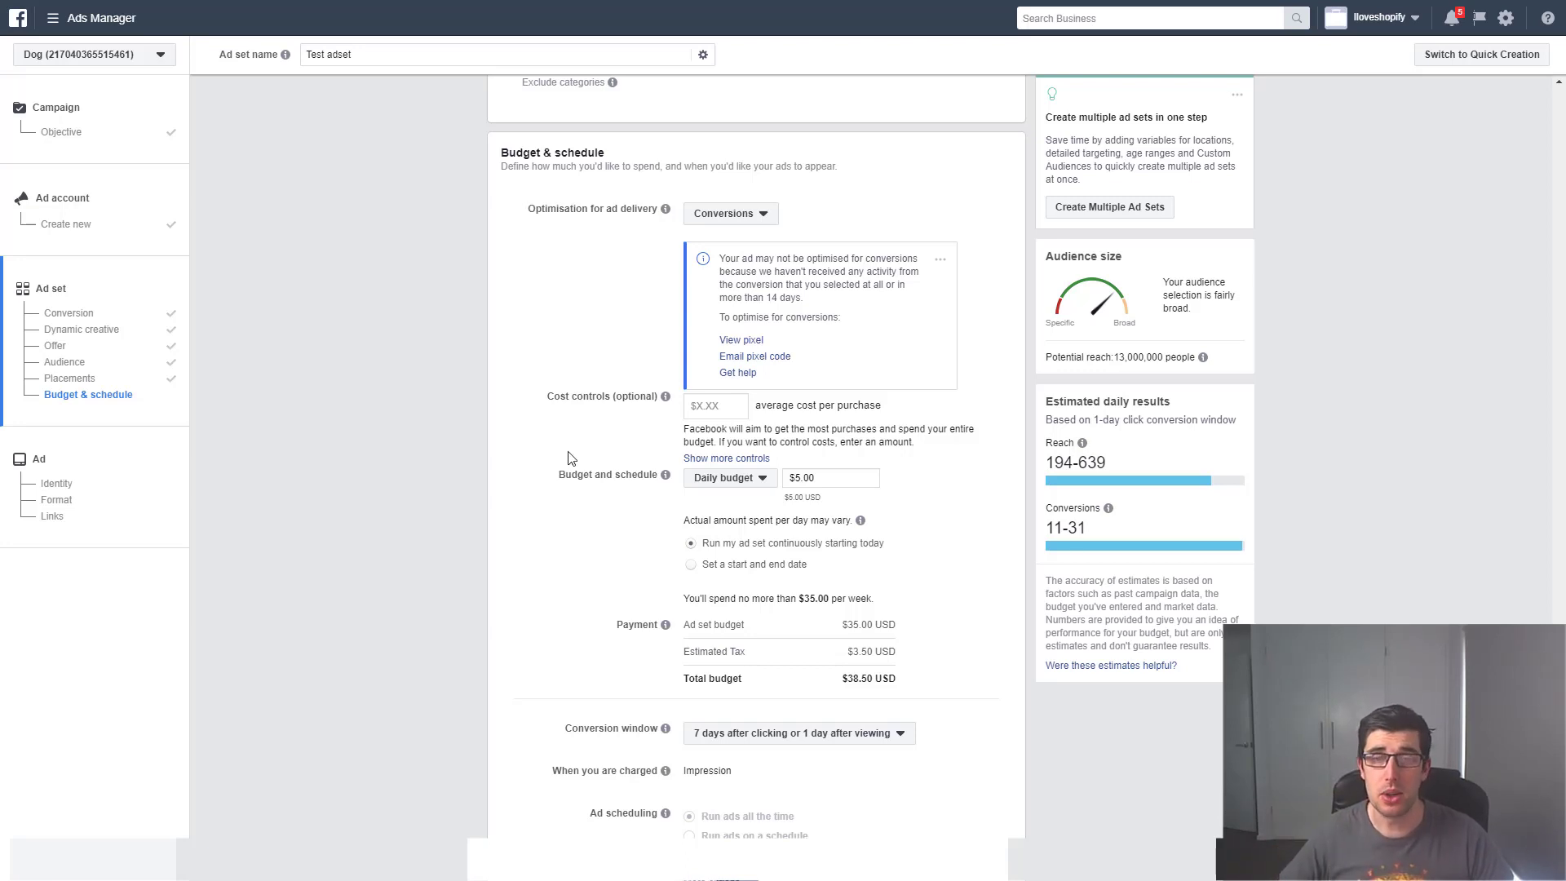
Pick '1 day after clicking' in the Conversion window dropdown for Test adset
scroll(569, 458, "down", 2)
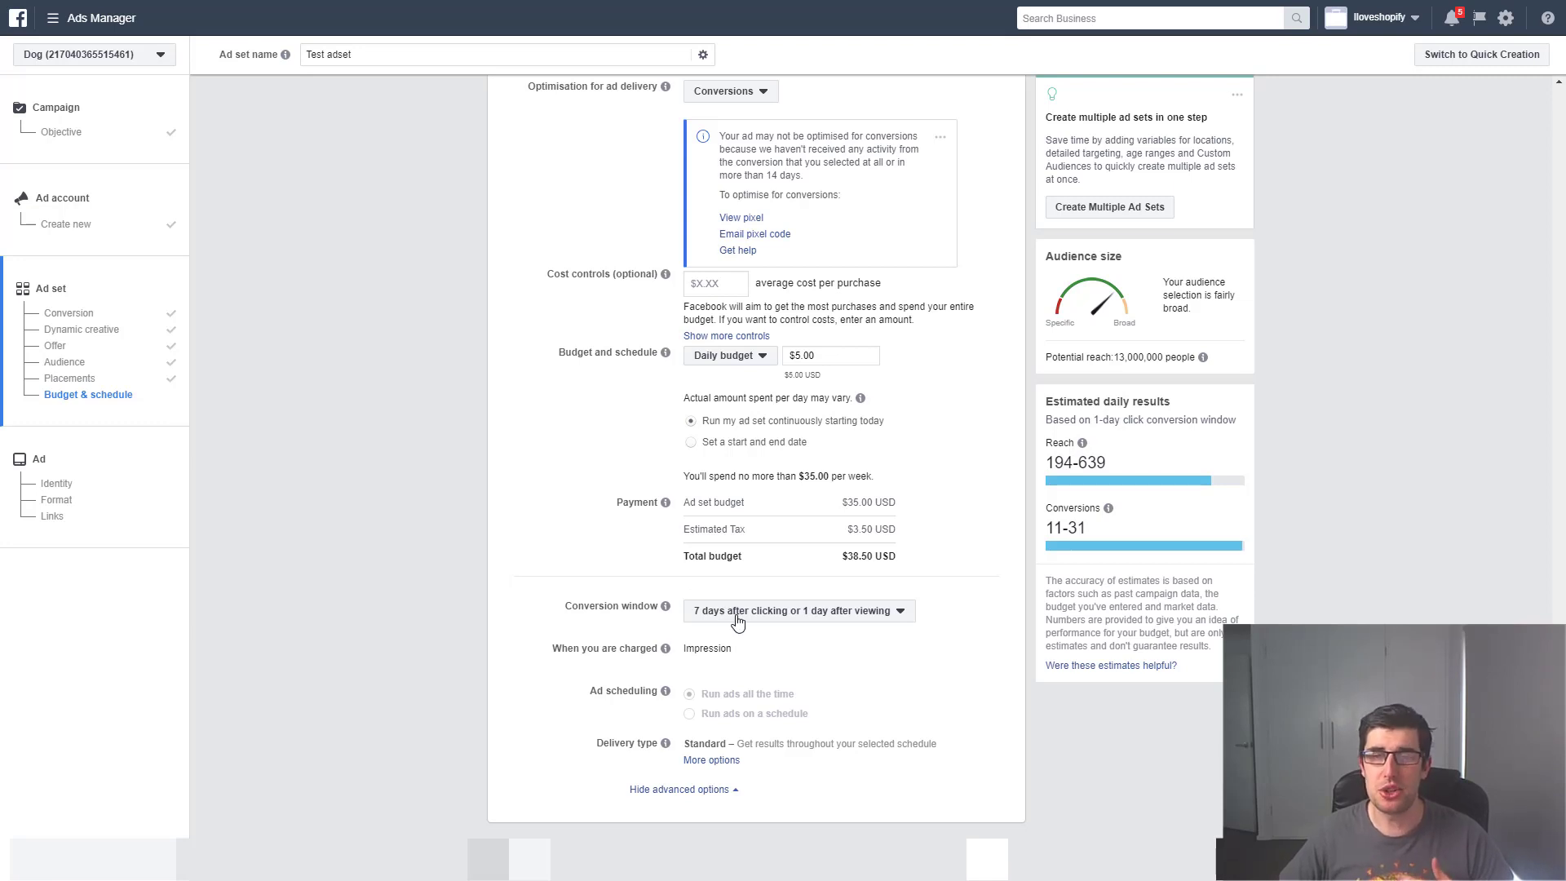
mouse_move(665, 607)
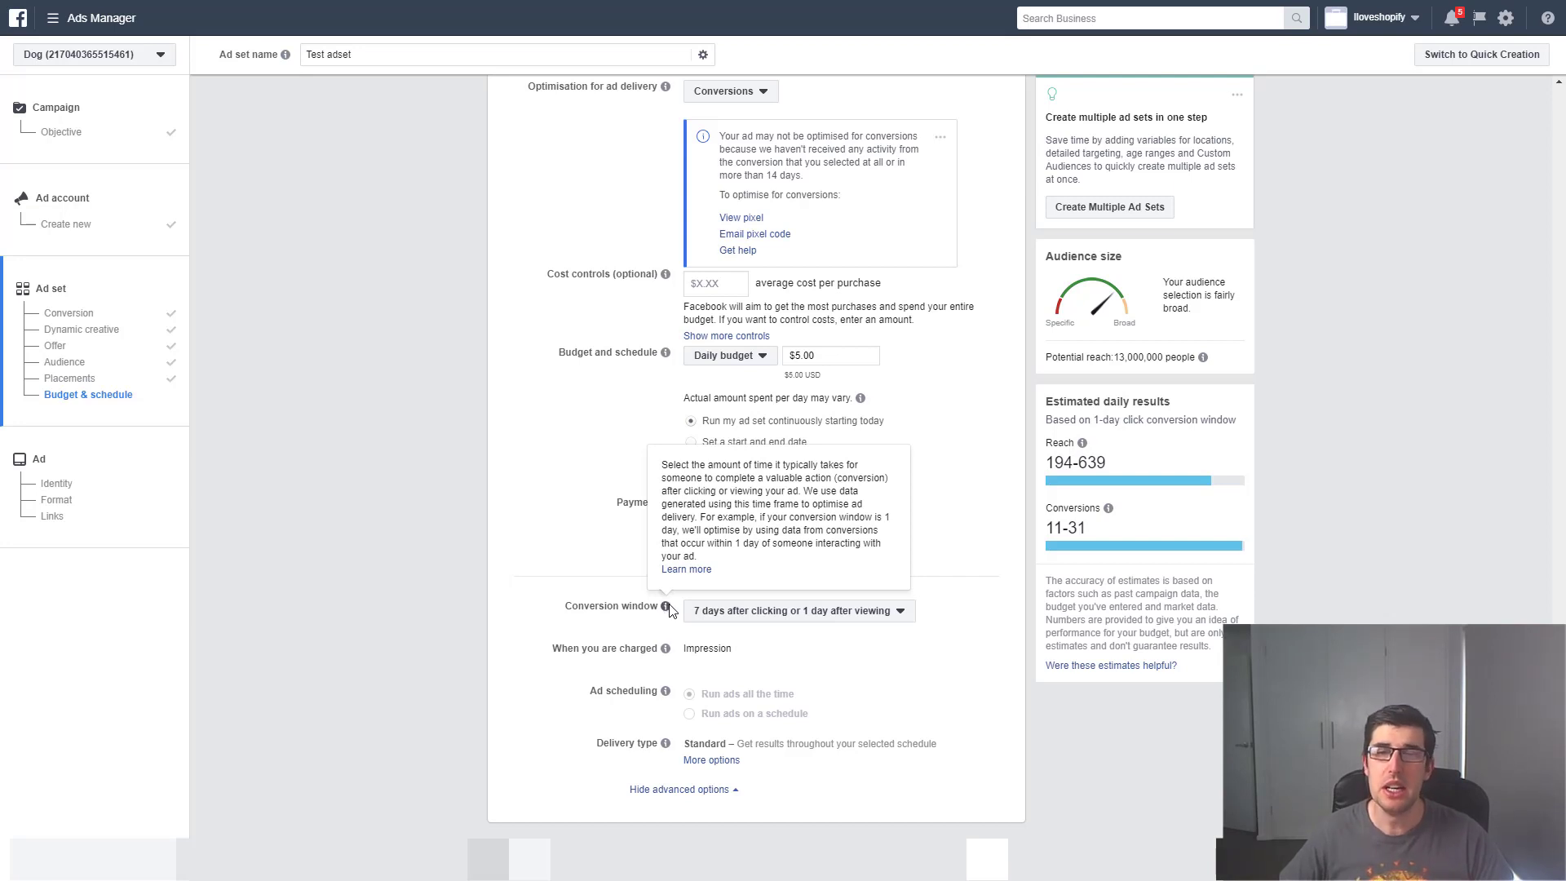
left_click(726, 613)
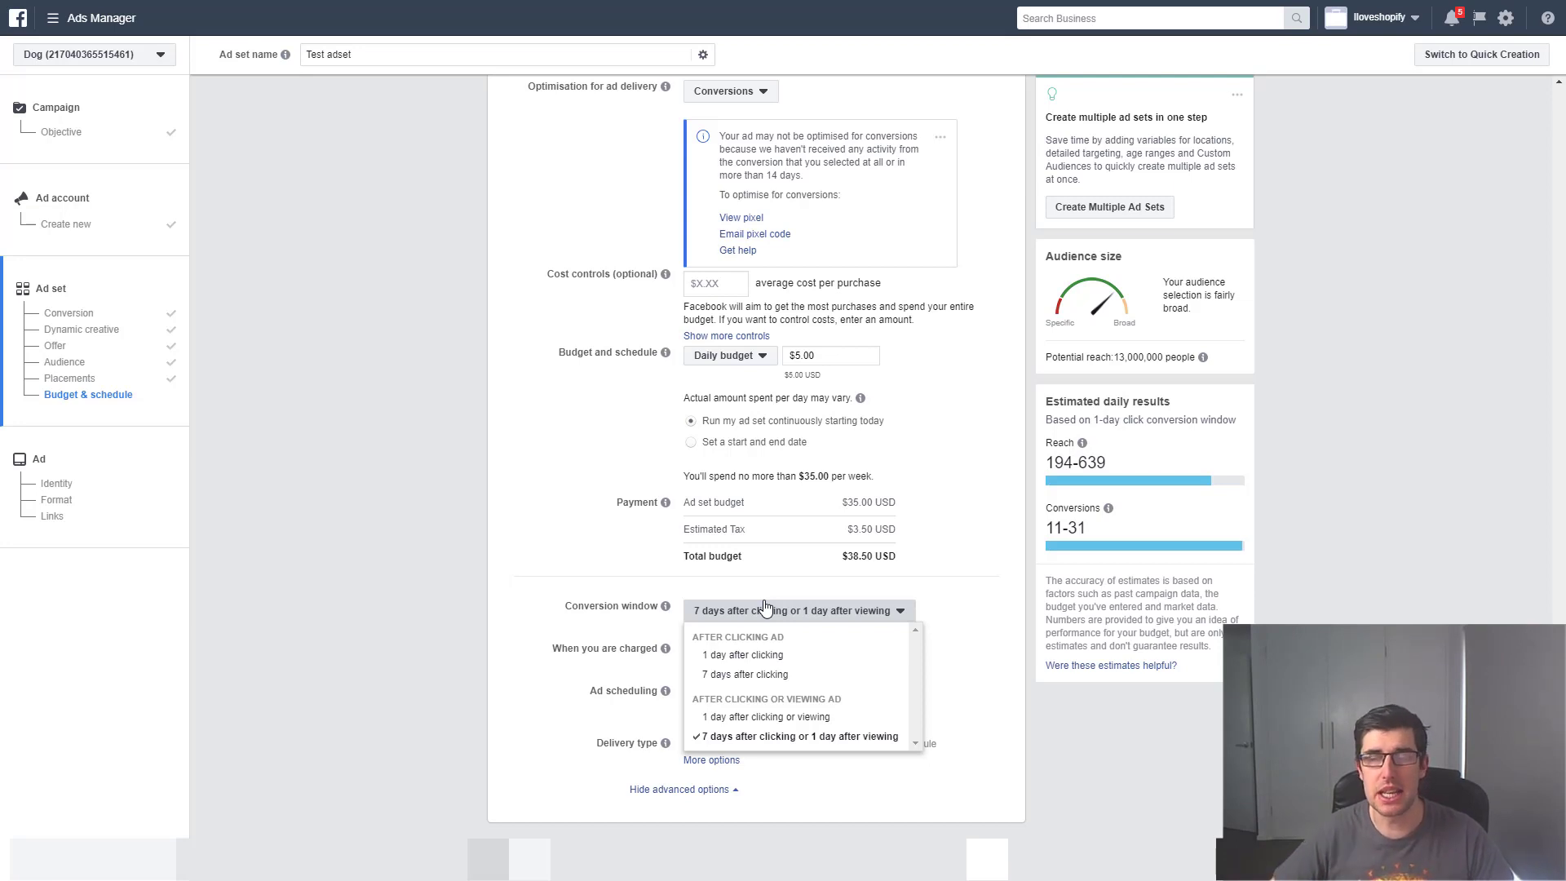
left_click(728, 657)
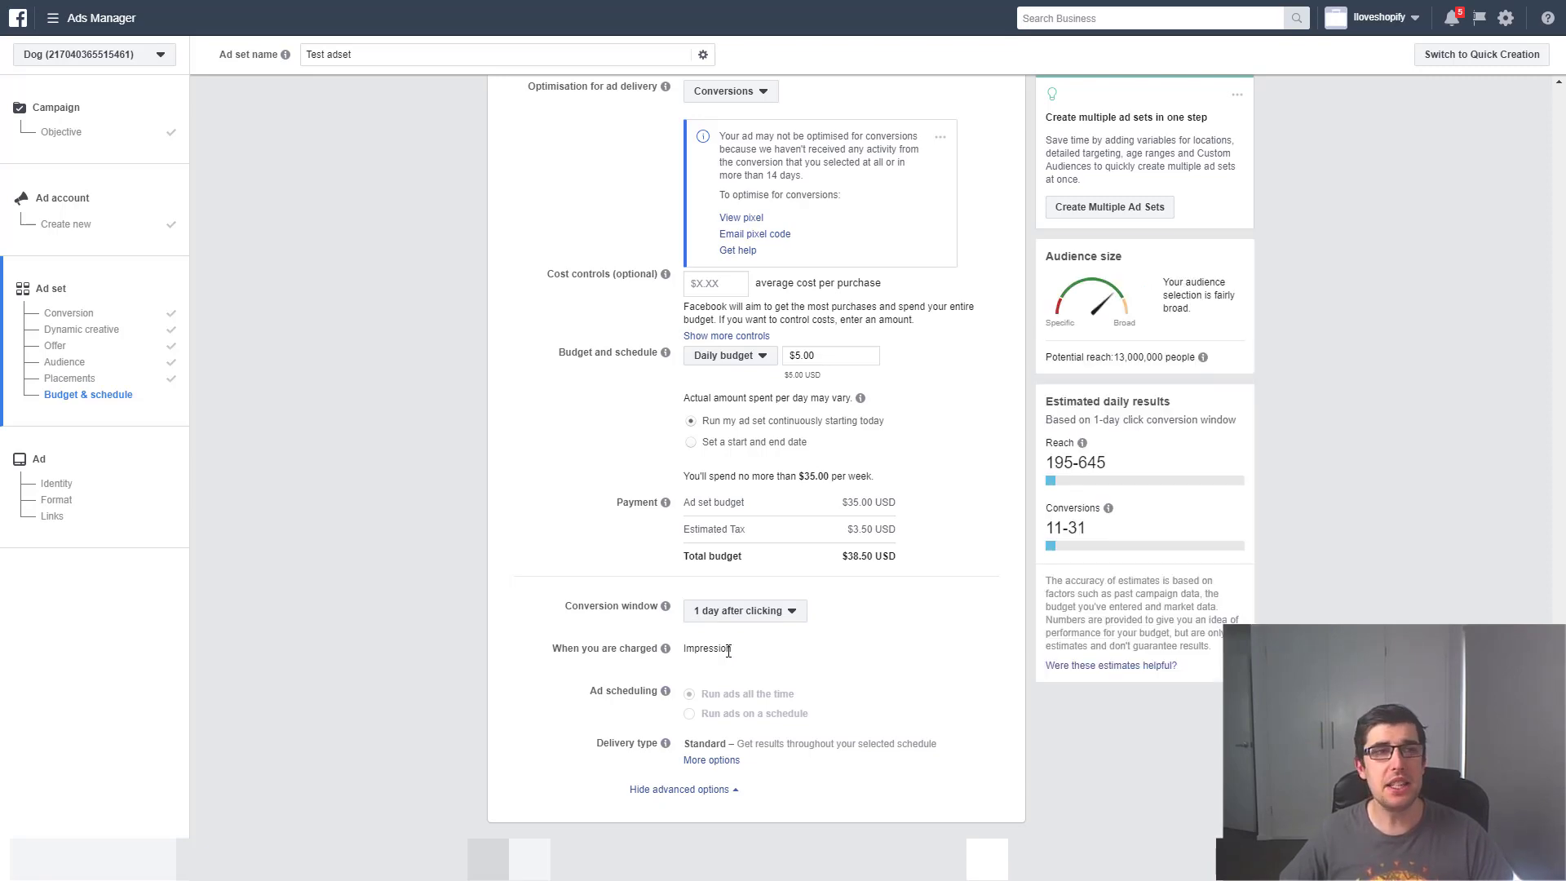
scroll(729, 651, "up", 8)
scroll(730, 657, "up", 15)
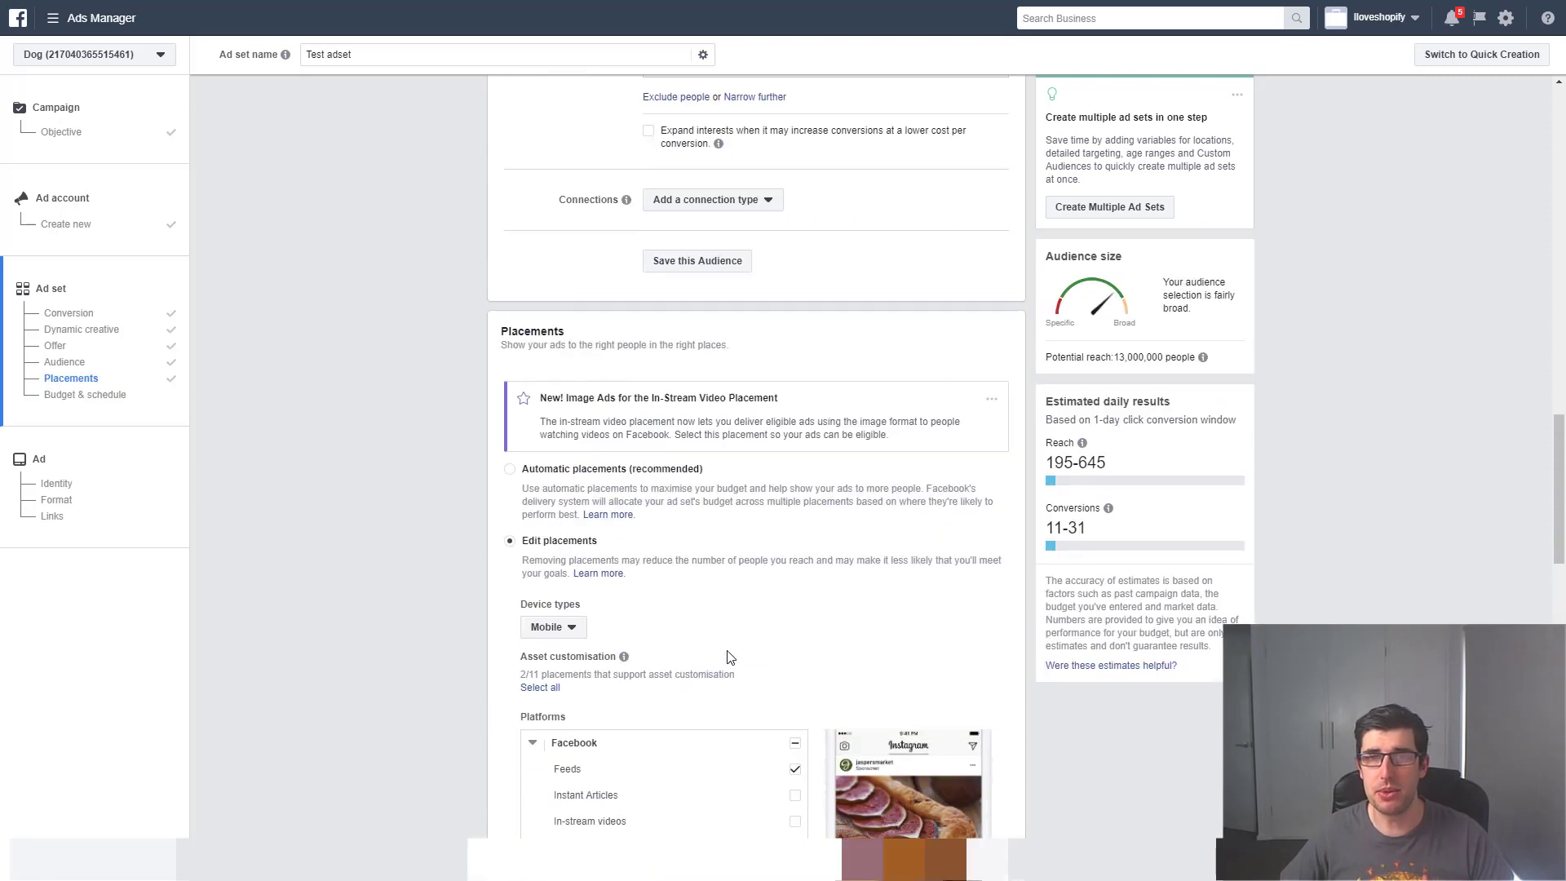
scroll(730, 658, "up", 3)
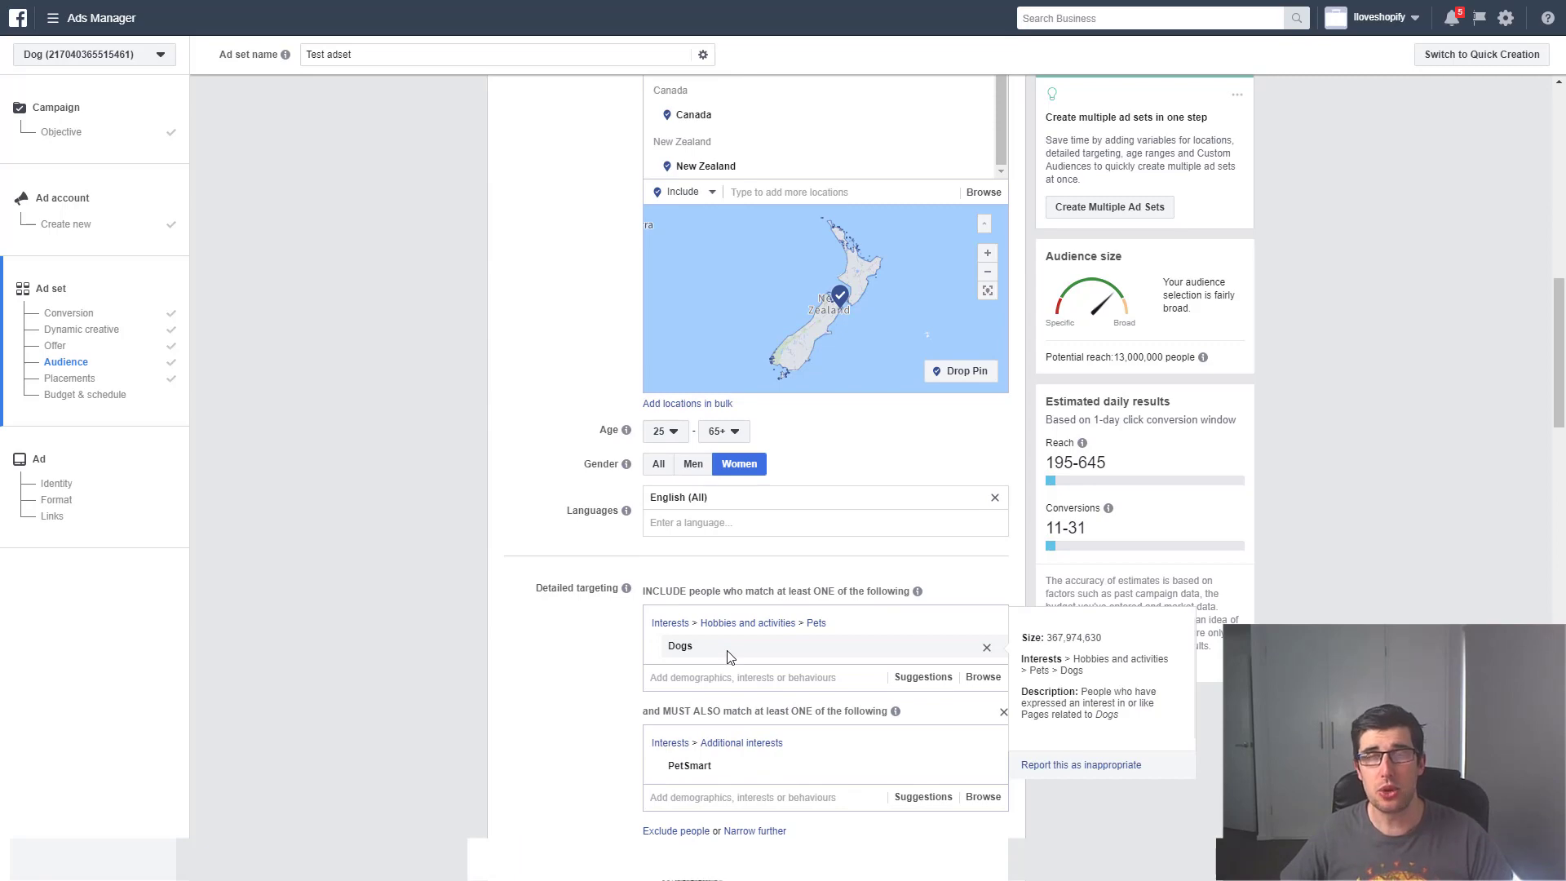
scroll(728, 652, "up", 9)
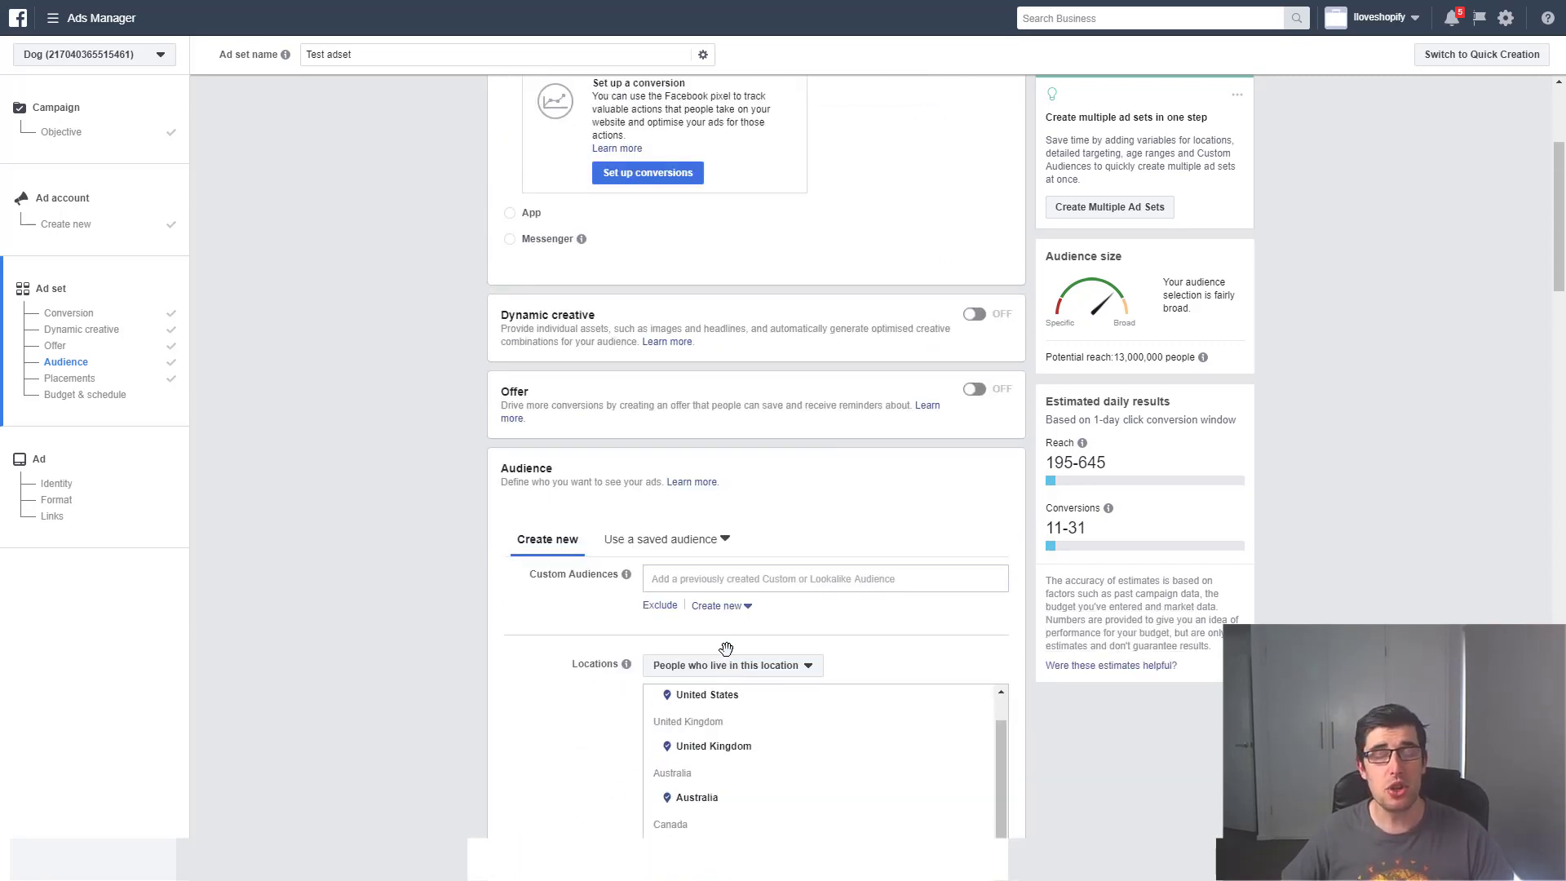